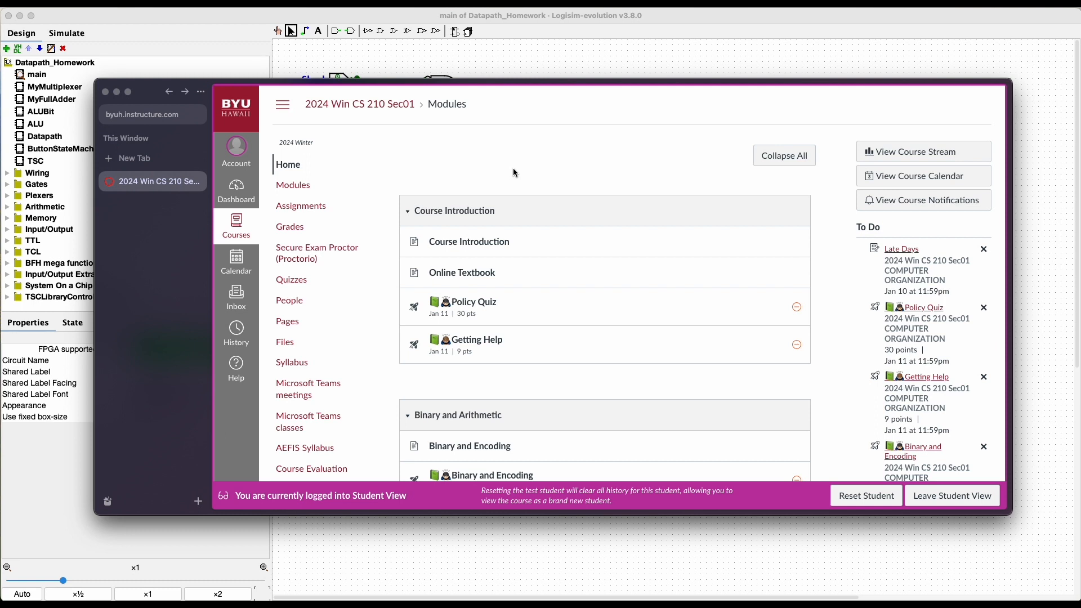
Download the TSCLibraryControl_evolution file from the files of the CS 210 course
scroll(515, 172, "down", 2)
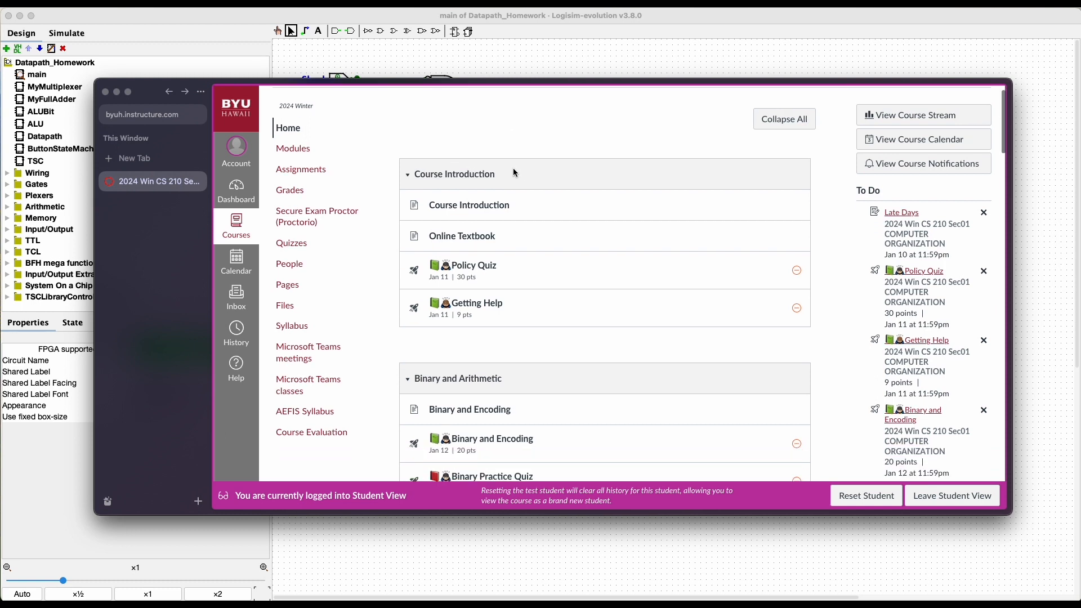
scroll(514, 171, "up", 1)
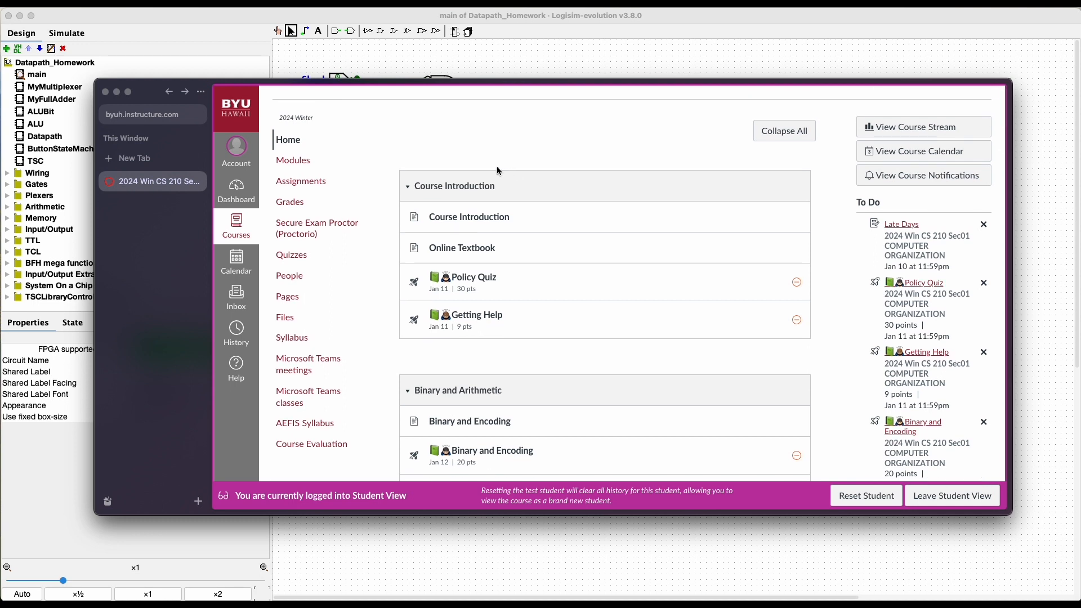
left_click(288, 319)
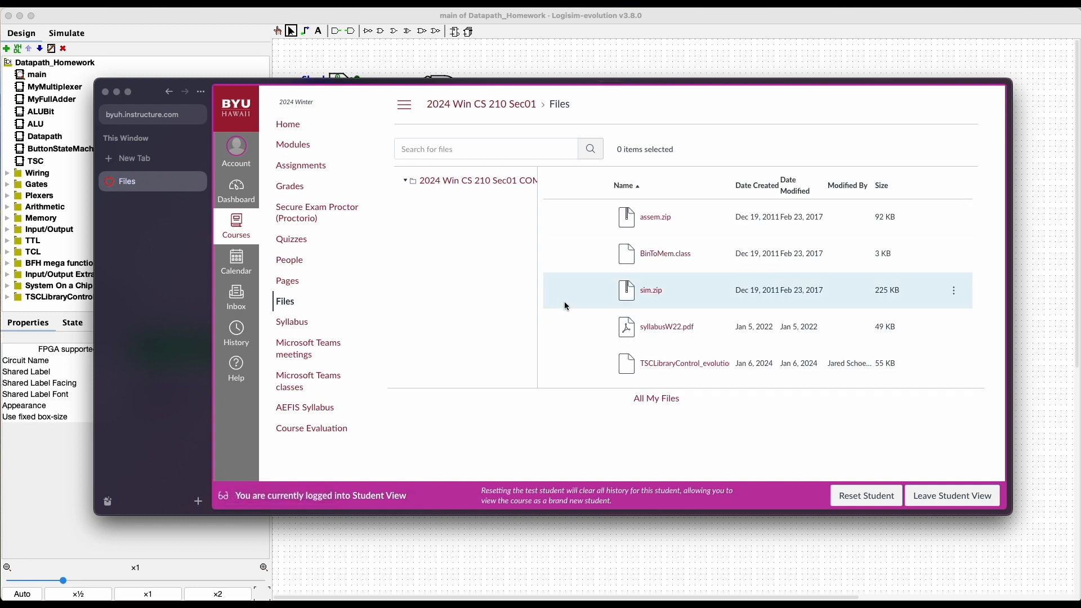
left_click(954, 364)
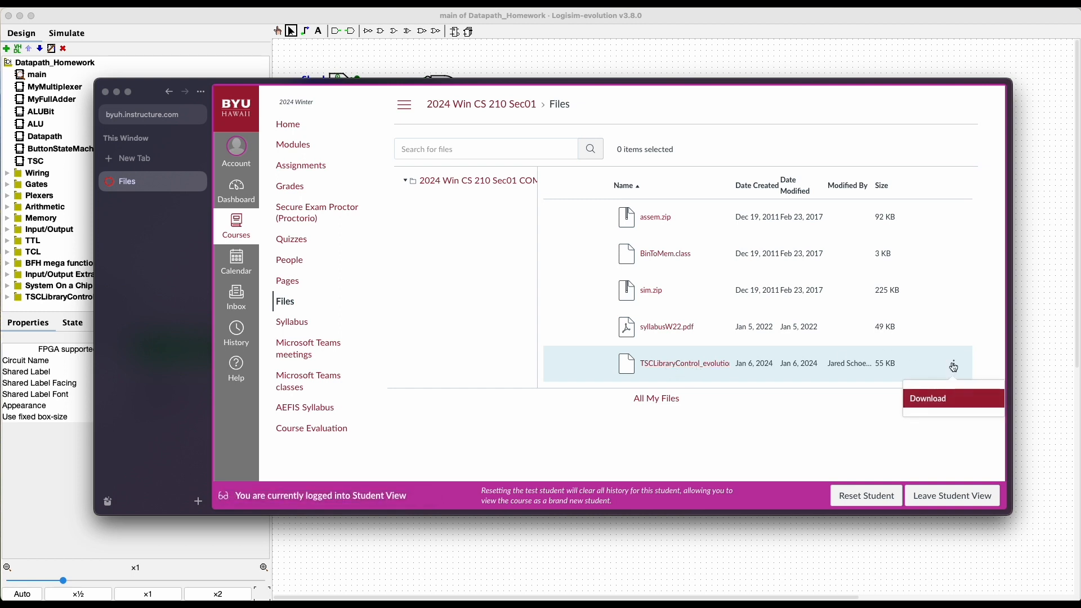
left_click(929, 406)
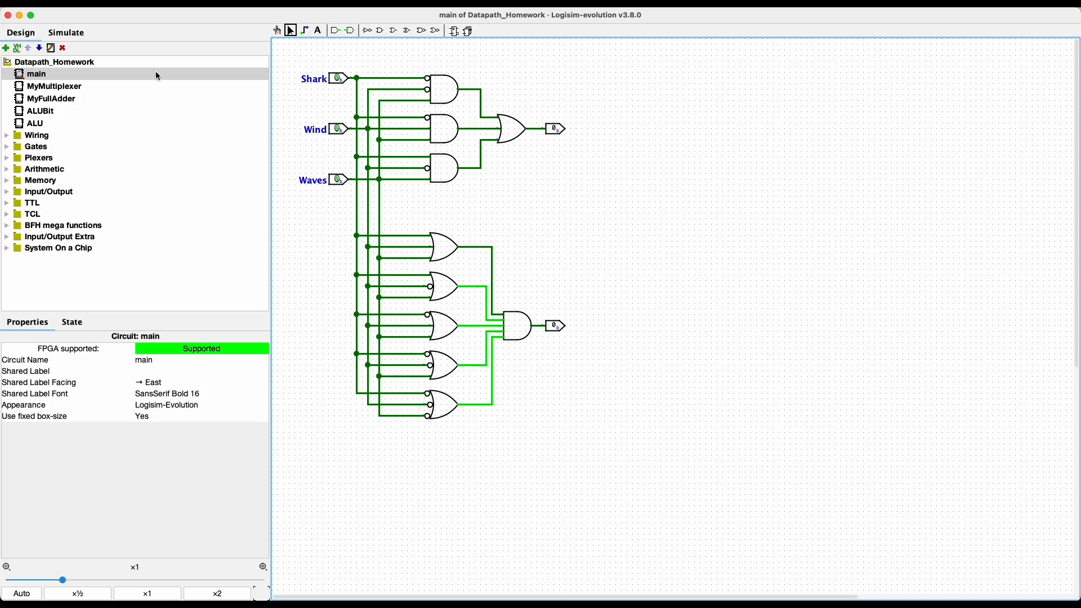
Switch to Logisim-evolution, load TSCLibraryControl_evolution.circ as a Logisim-evolution library, and check the Datapath folder that holds both circuit files
left_click(166, 8)
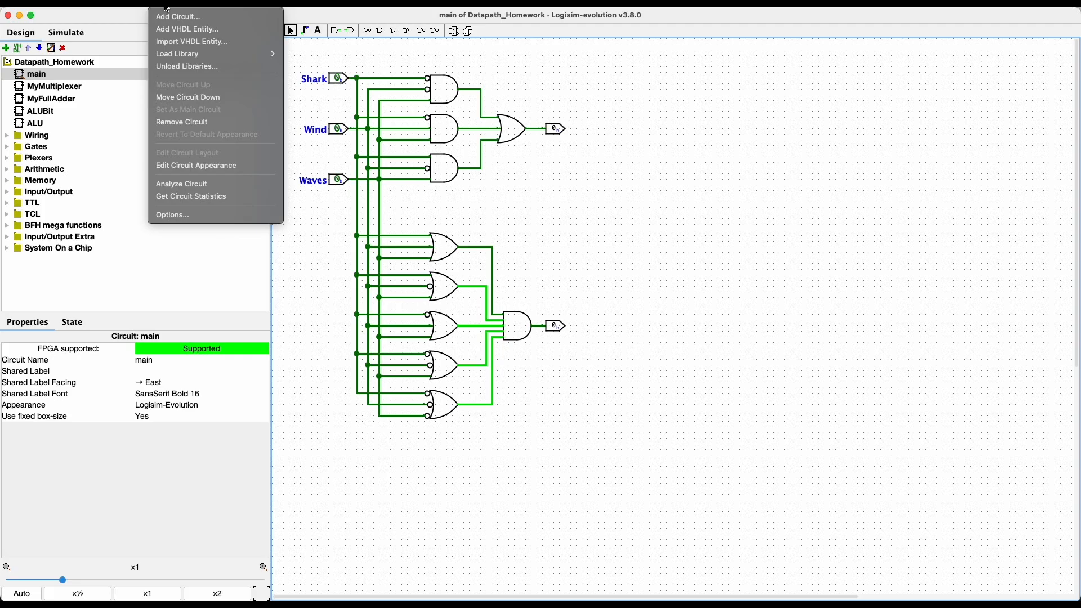
mouse_move(176, 60)
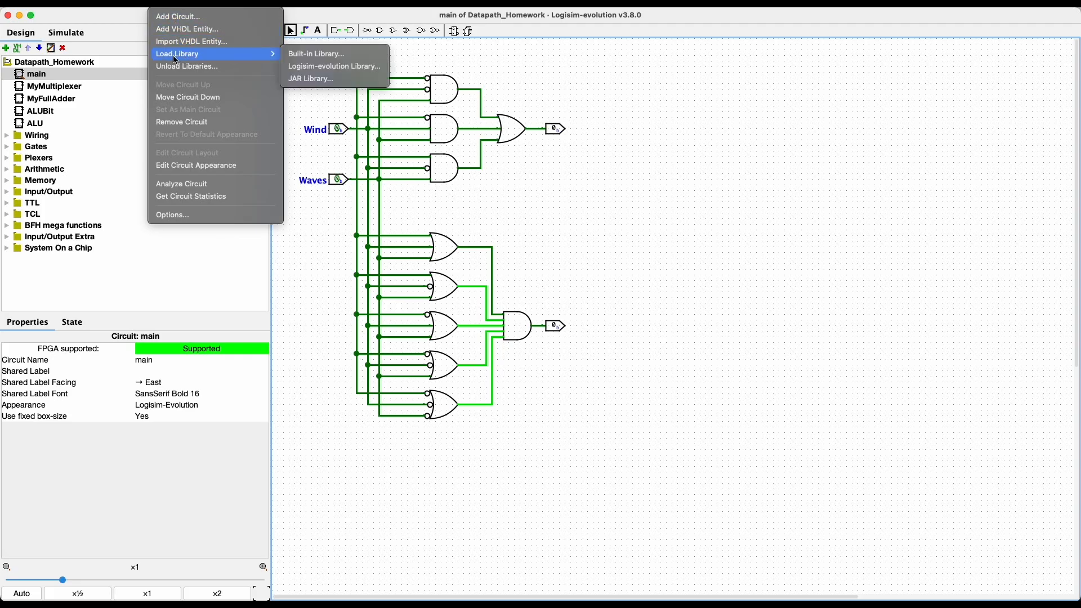
left_click(315, 68)
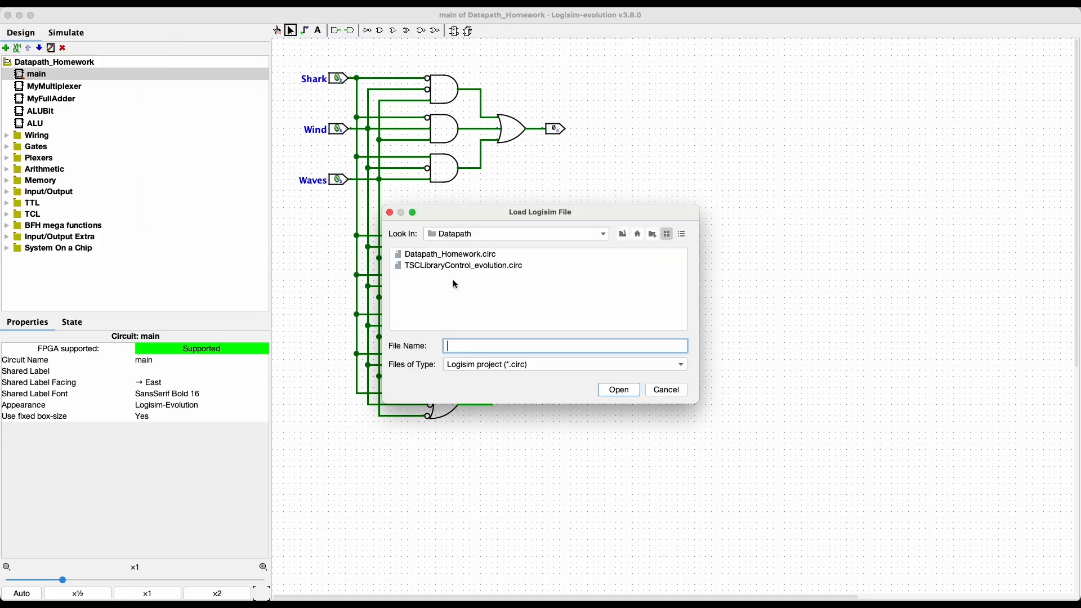
left_click(418, 267)
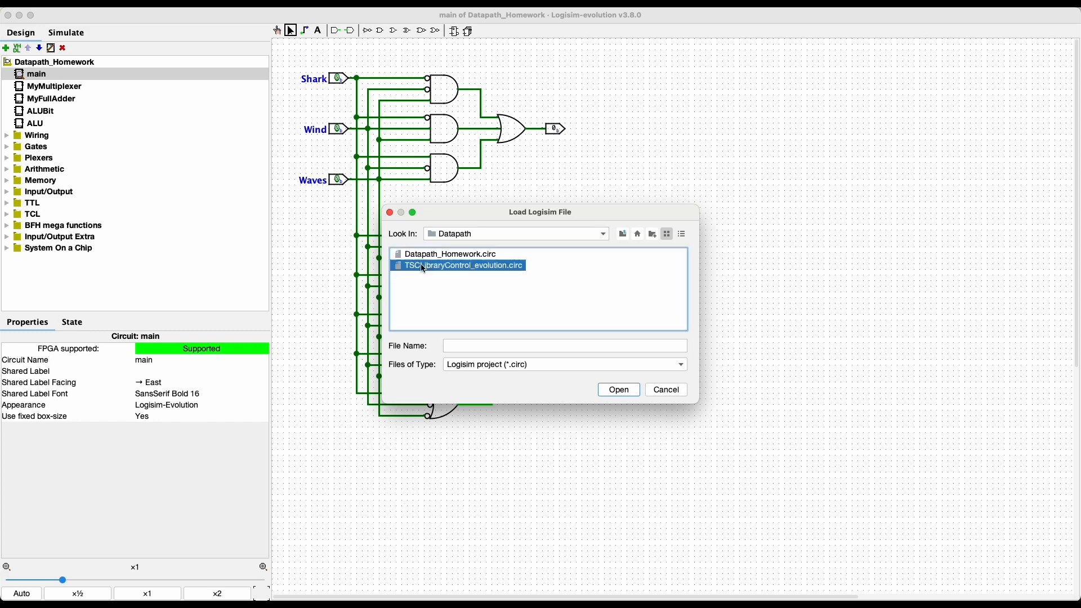
left_click(613, 391)
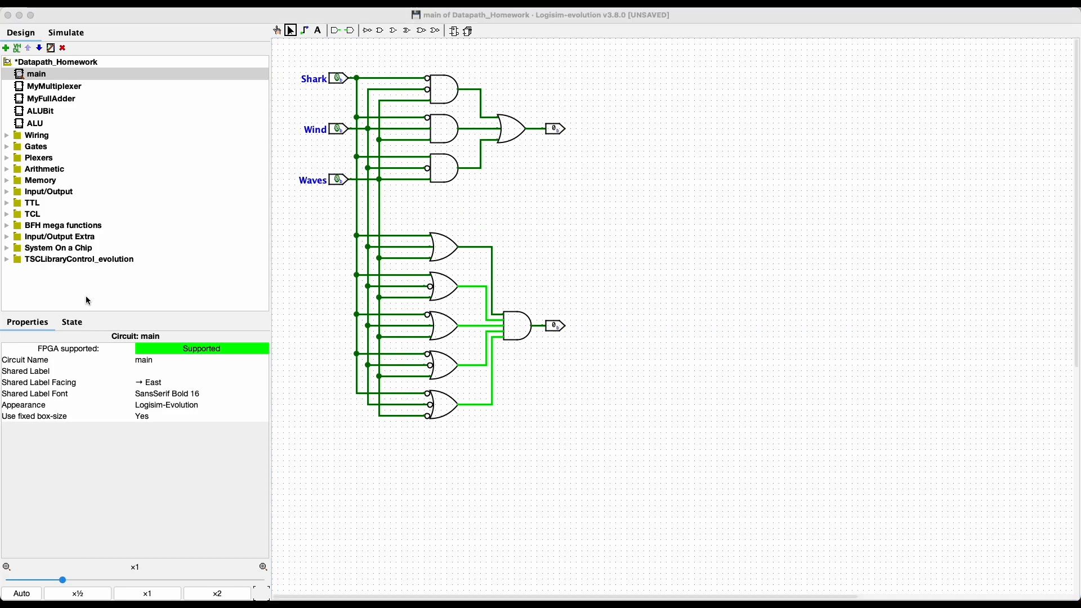
key("super+Tab")
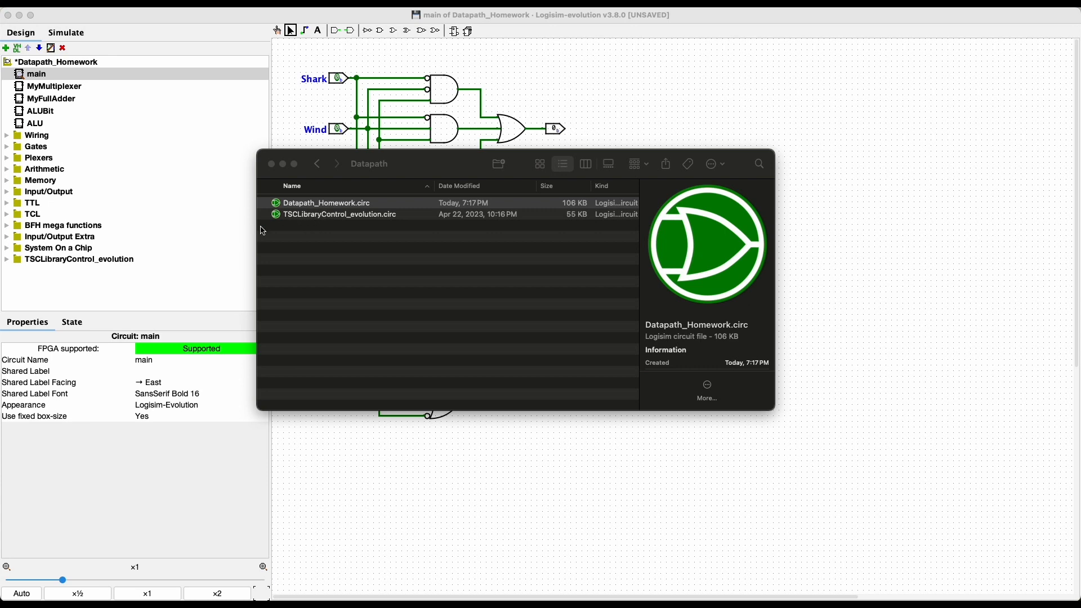
left_click(220, 279)
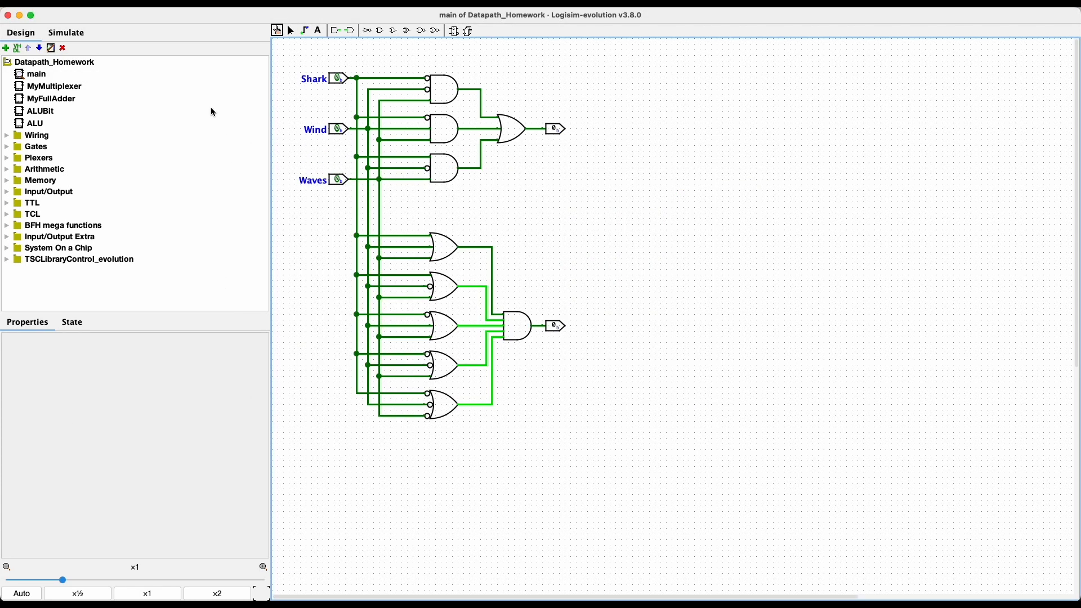
Add a new circuit named Datapath to the project
left_click(168, 3)
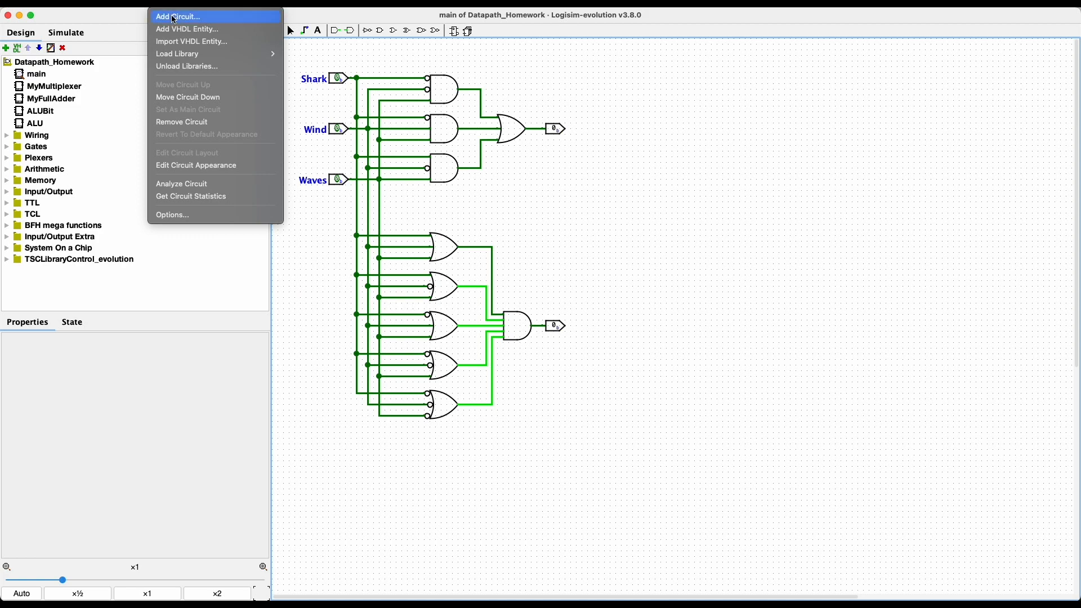
left_click(175, 17)
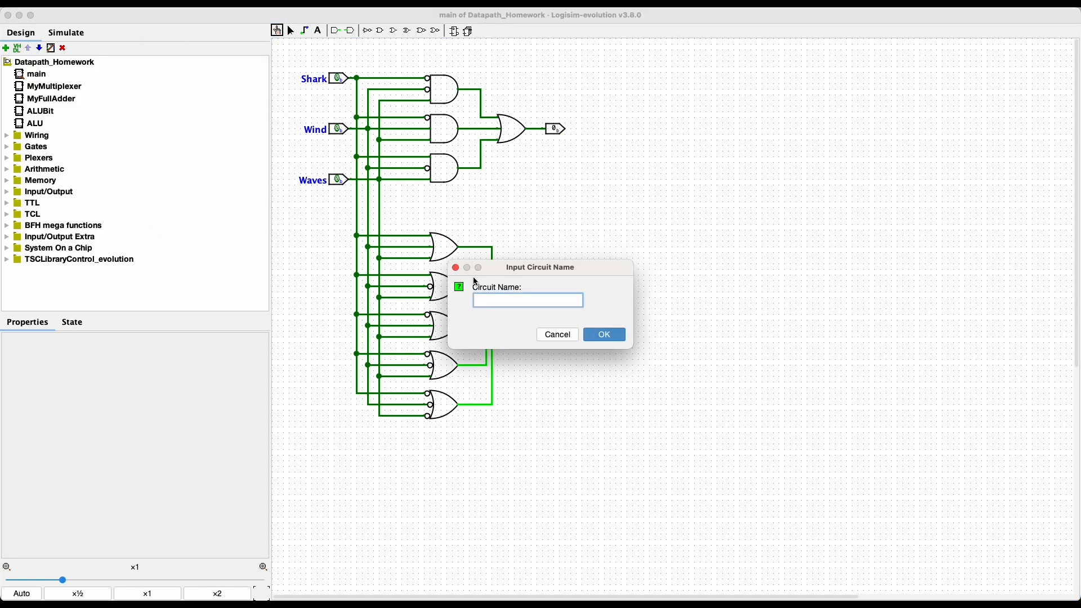
type("Datapath")
left_click(603, 337)
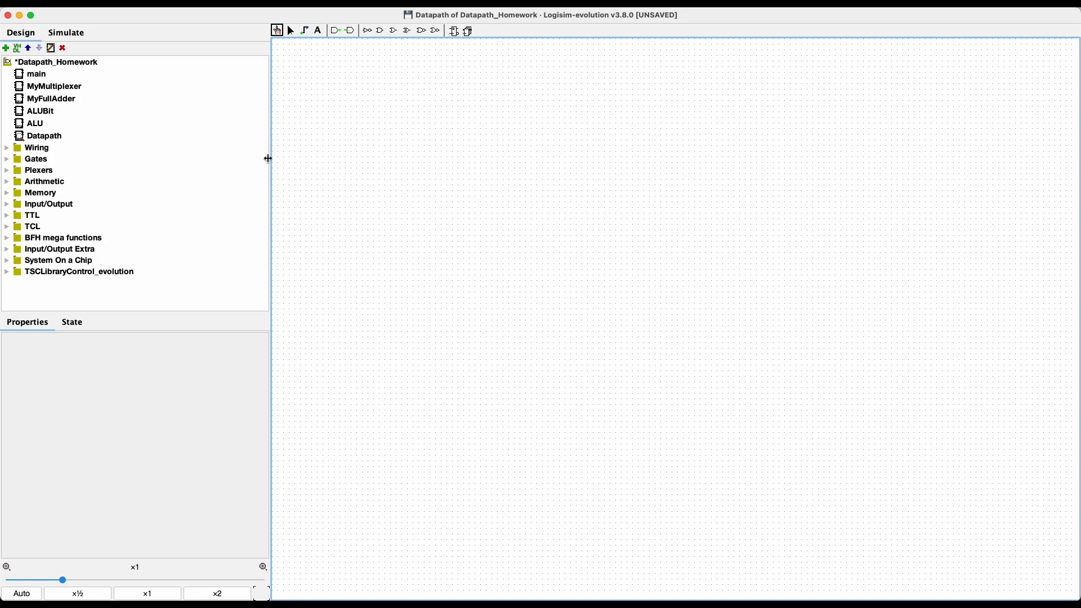
Place an ALU component in the Datapath circuit and move it far down the canvas to about (1360,1750)
left_click(32, 125)
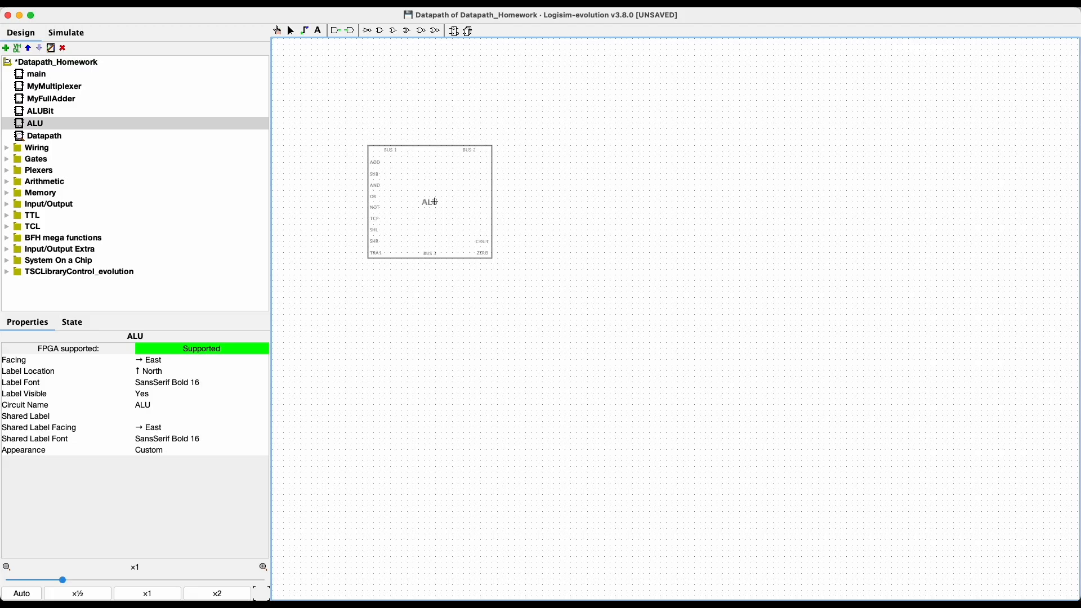
left_click(672, 364)
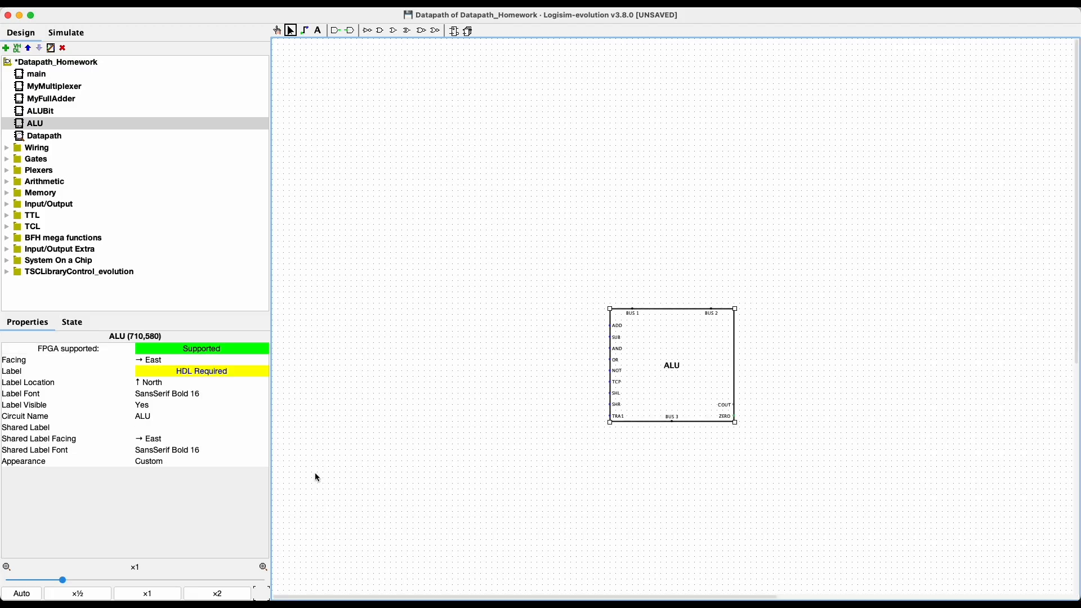
left_click(84, 594)
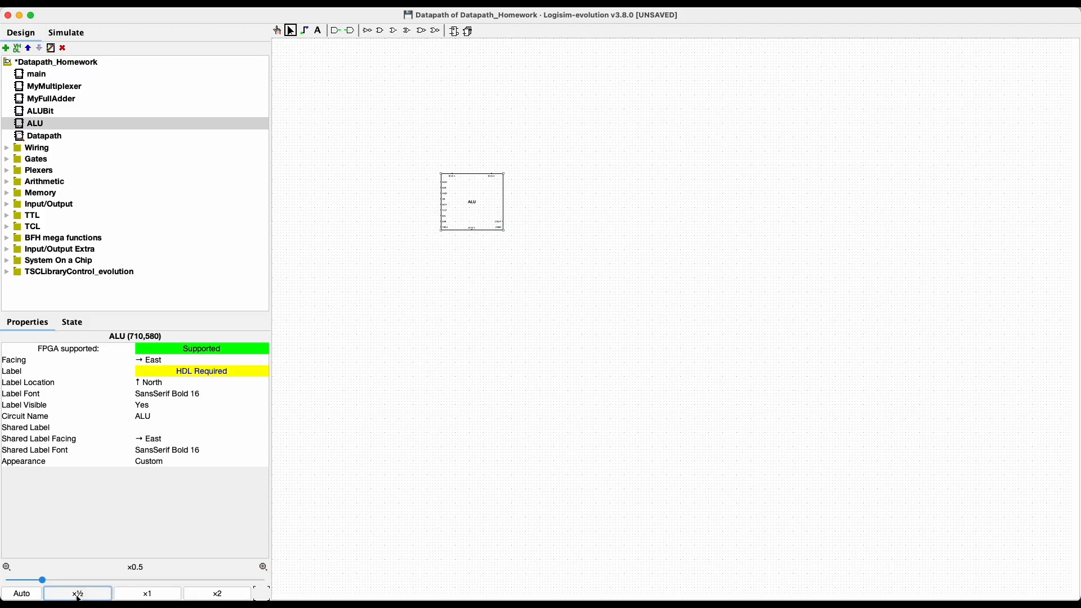
left_click_drag(471, 199, 650, 525)
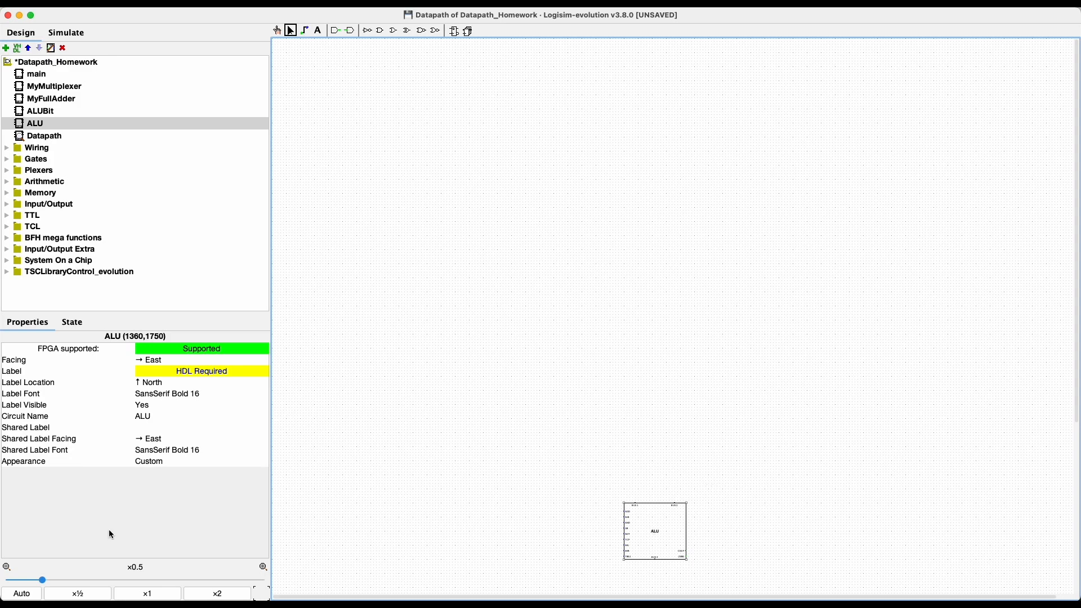
Draw a wire from the ALU's BUS 3 output a short way downward and extend it horizontally far to the west
left_click(147, 595)
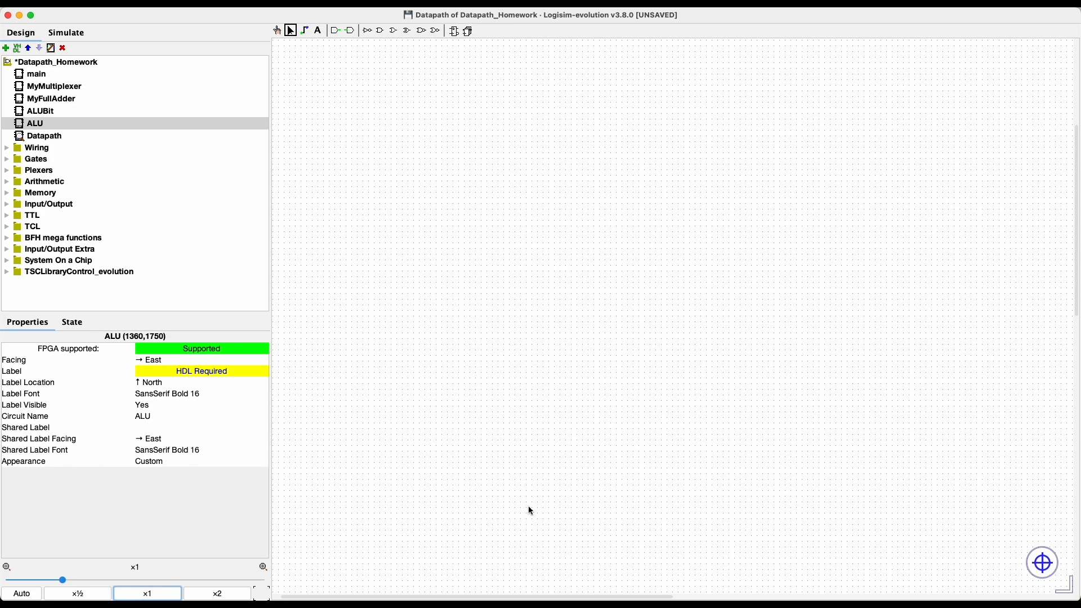
scroll(634, 498, "down", 5)
scroll(634, 497, "right", 3)
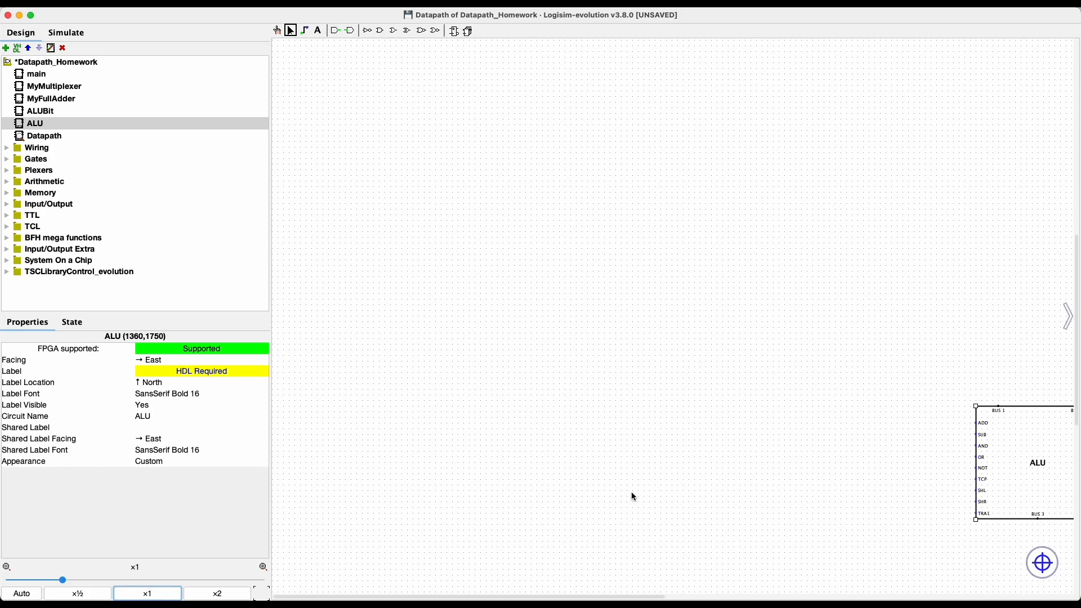
scroll(634, 497, "right", 5)
scroll(634, 497, "down", 3)
scroll(634, 498, "up", 1)
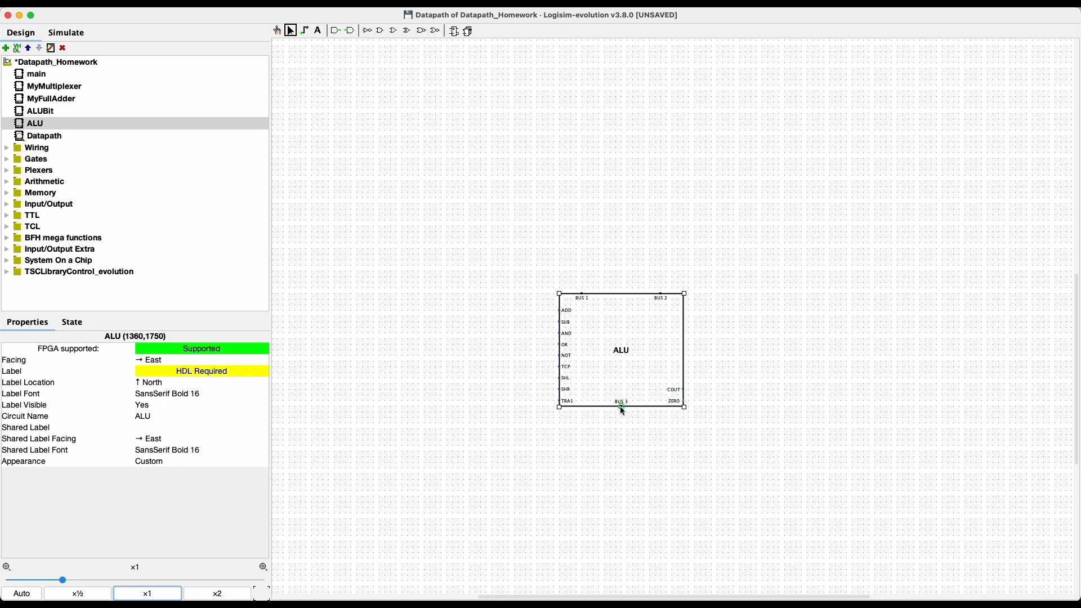
left_click(620, 406)
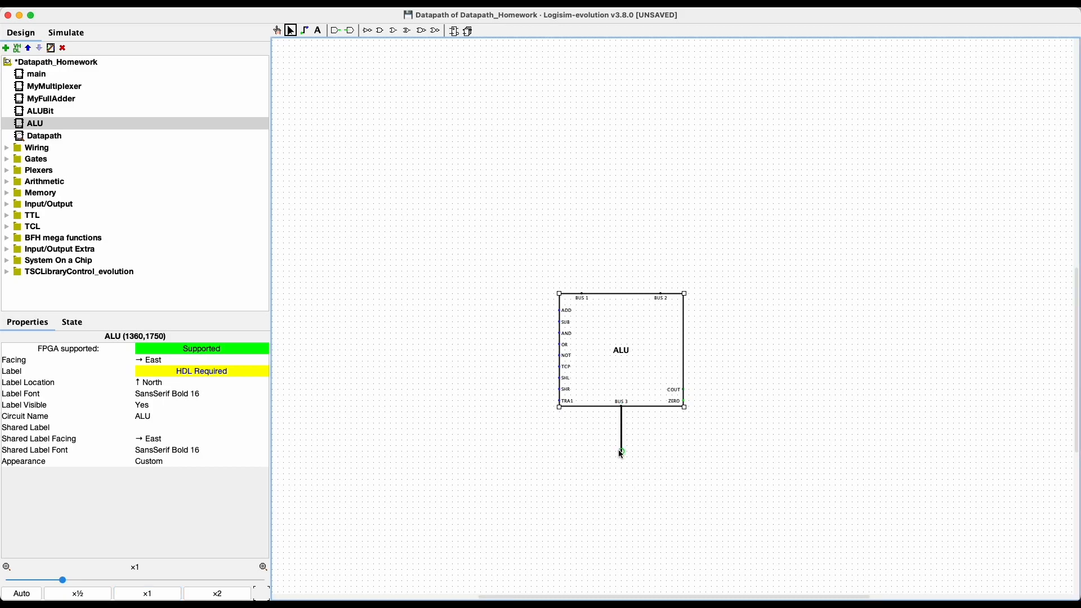
left_click_drag(621, 452, 278, 454)
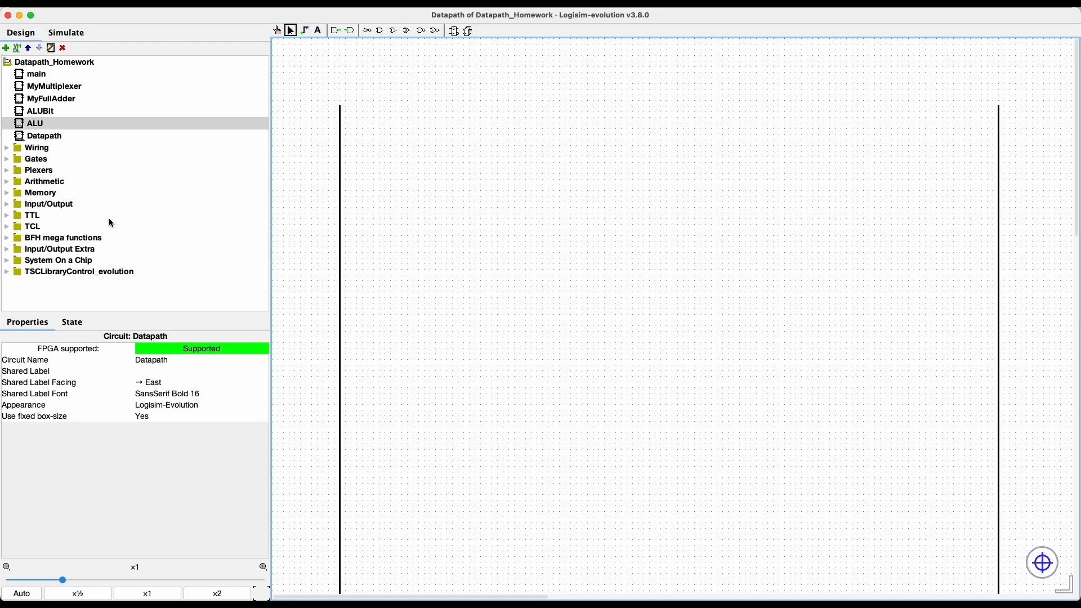
Place south-facing probes with hexadecimal radix on the upper ends of the vertical bus wires
left_click(8, 149)
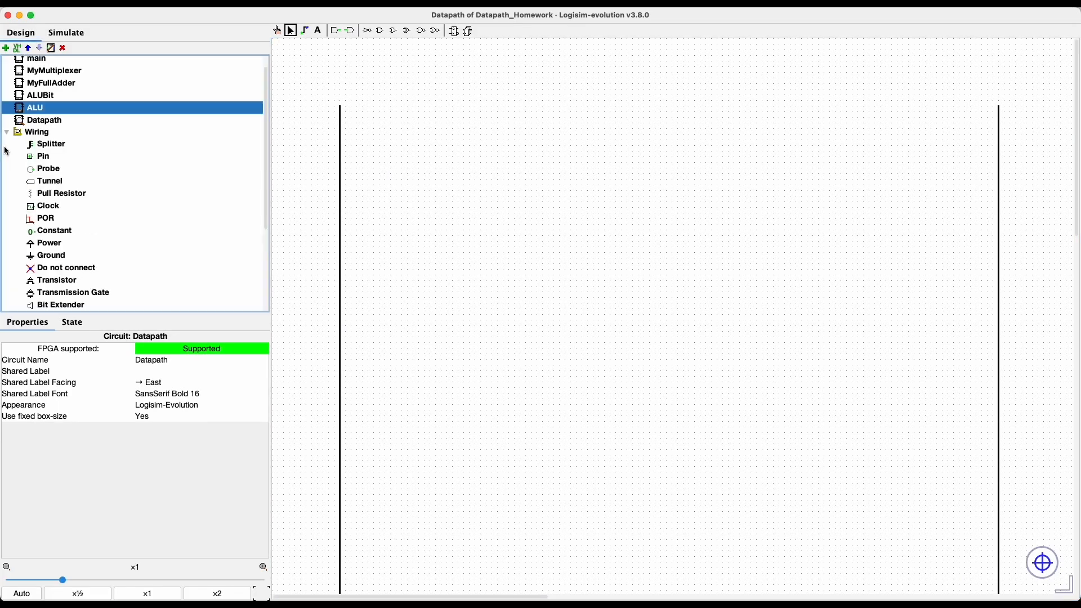
left_click(44, 170)
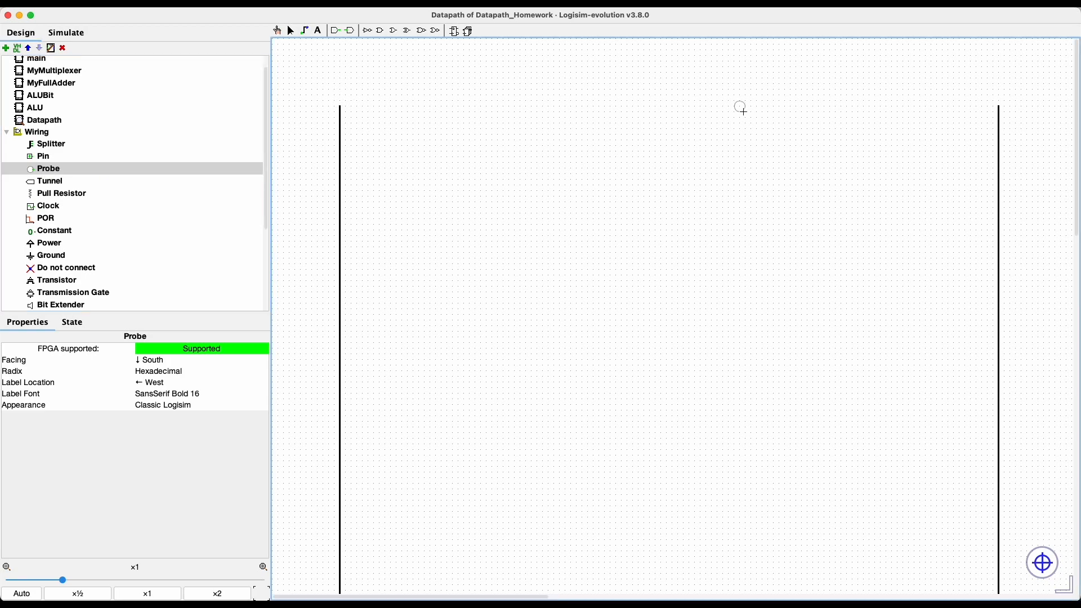
left_click(1003, 101)
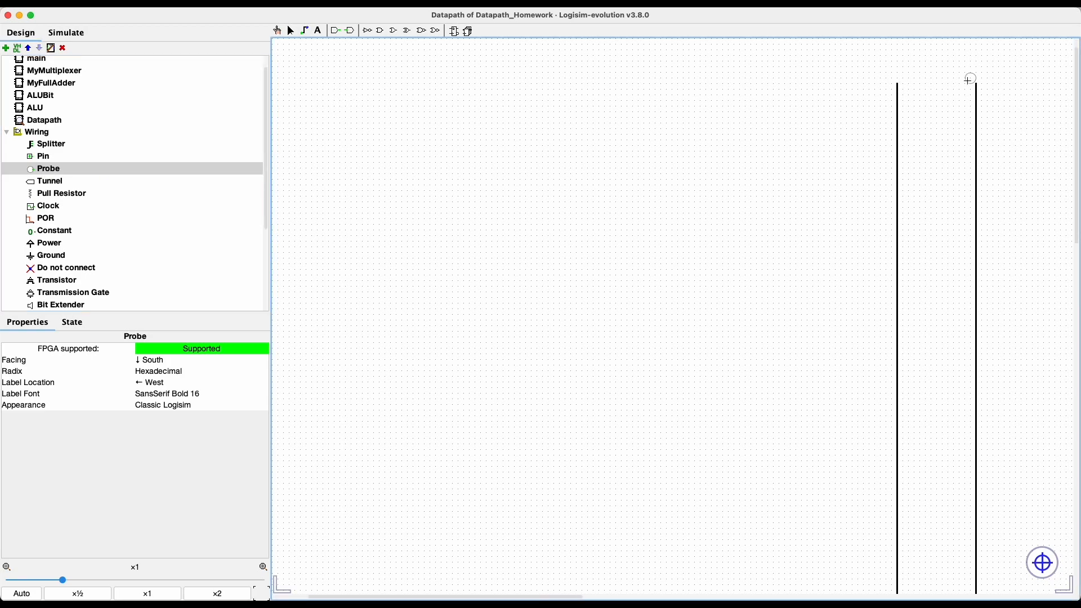
scroll(967, 79, "left", 5)
key("super+minus")
key("super+2")
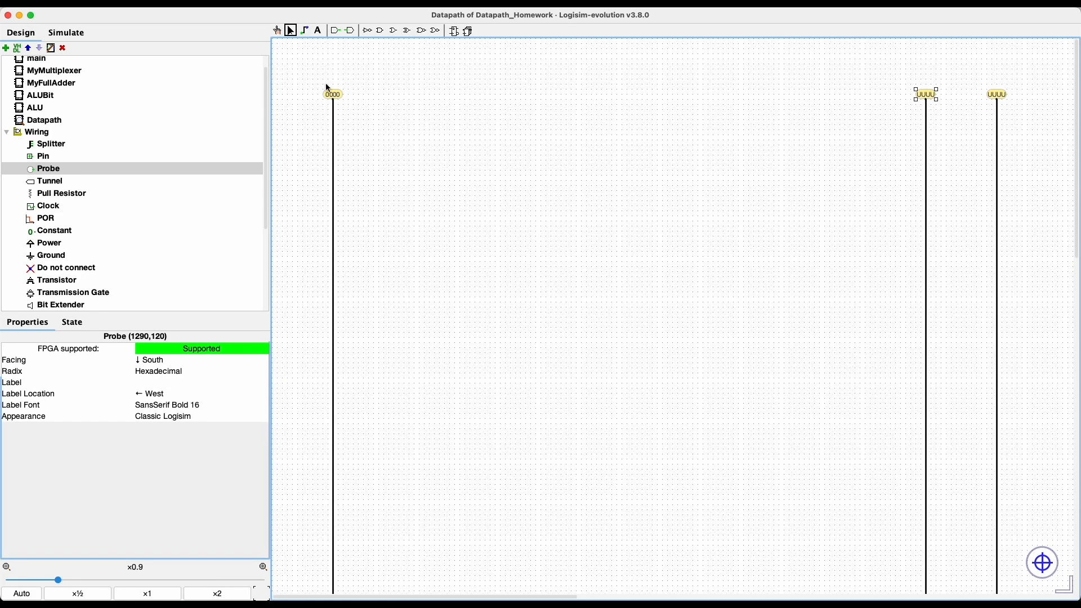
Review the probes on all the bus wires and inspect the radix options of the selected probe
scroll(386, 101, "right", 8)
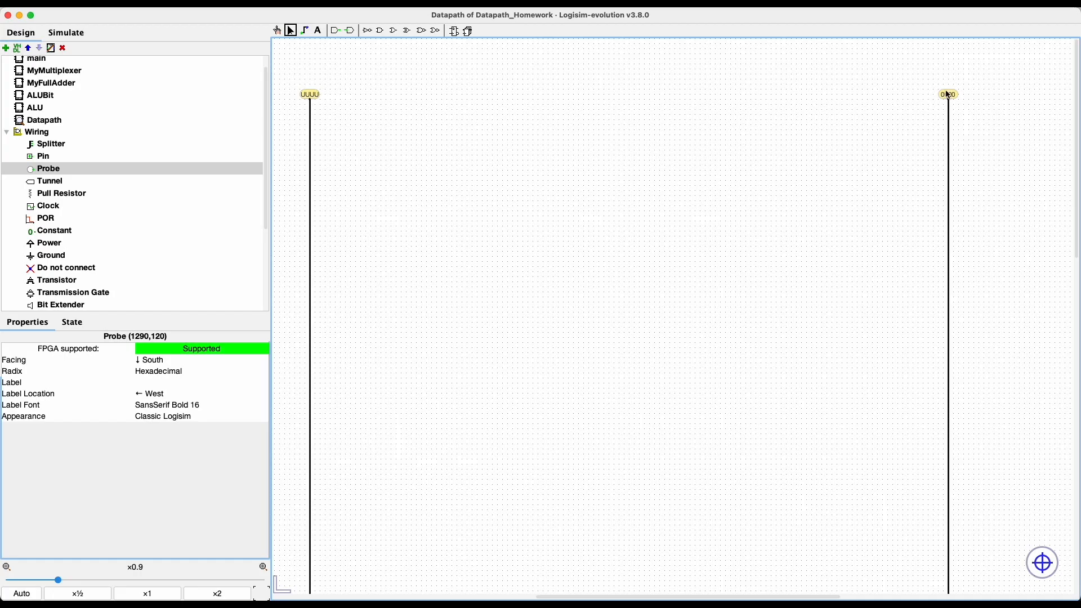
scroll(627, 130, "left", 5)
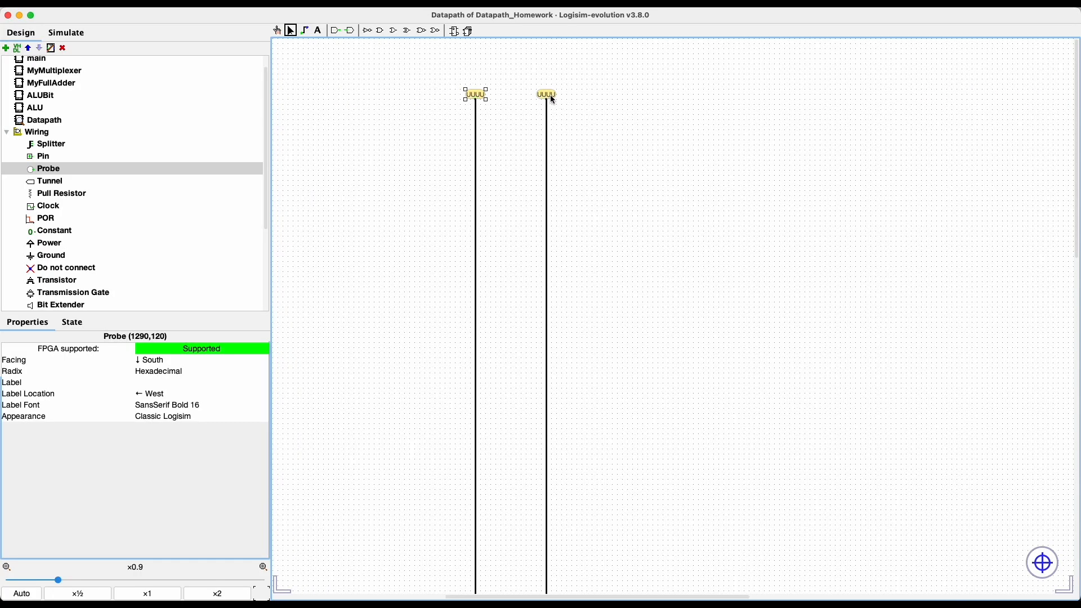
left_click(169, 374)
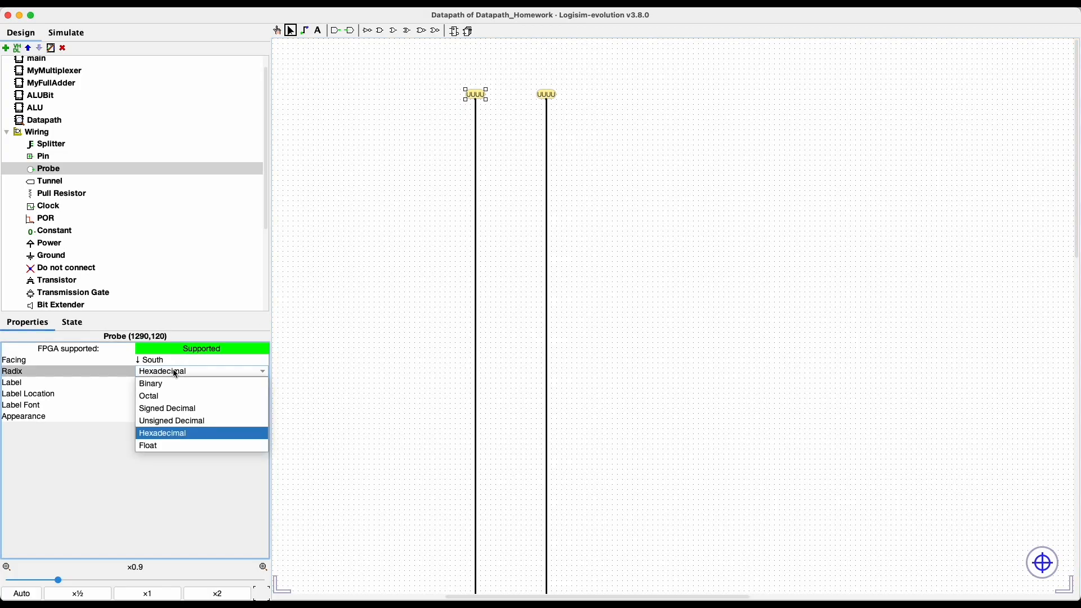
left_click(177, 374)
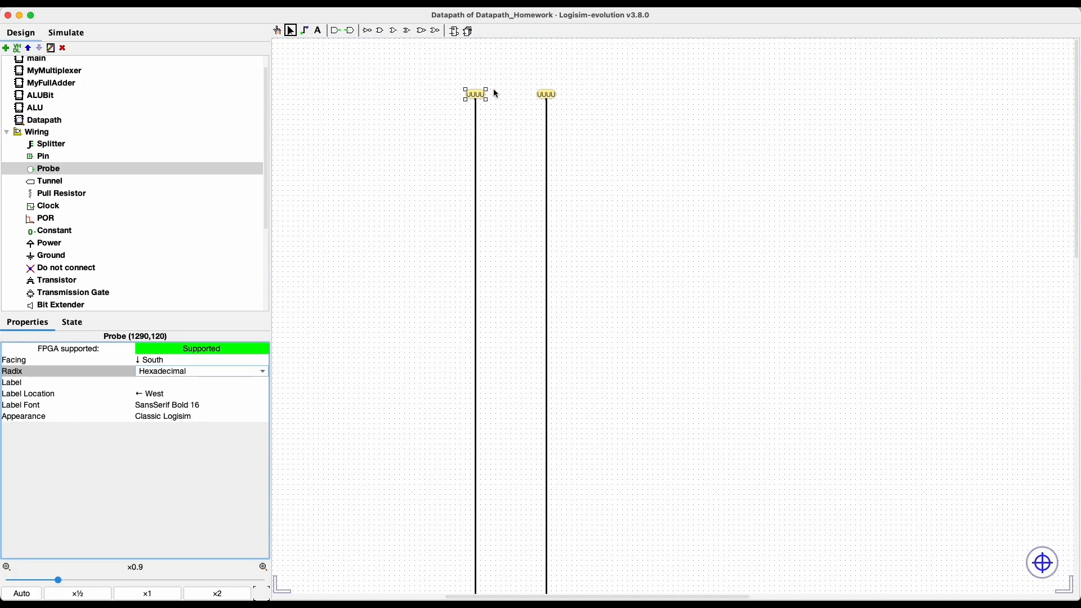
scroll(526, 104, "left", 10)
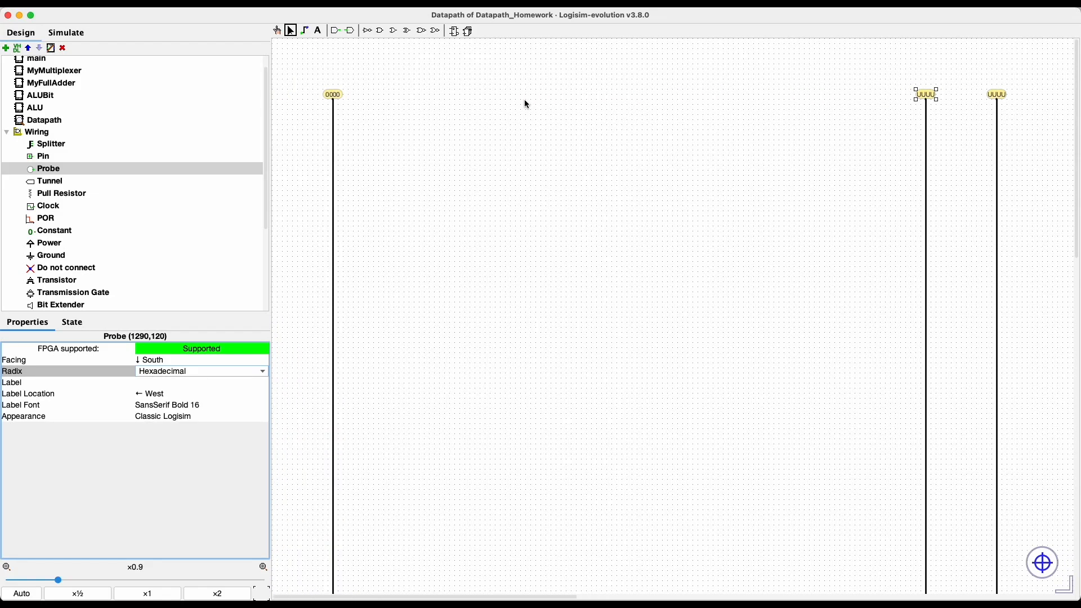
Switch to Safari to examine the datapath diagram's buses and registers, and return to Logisim-evolution
key("super+Tab")
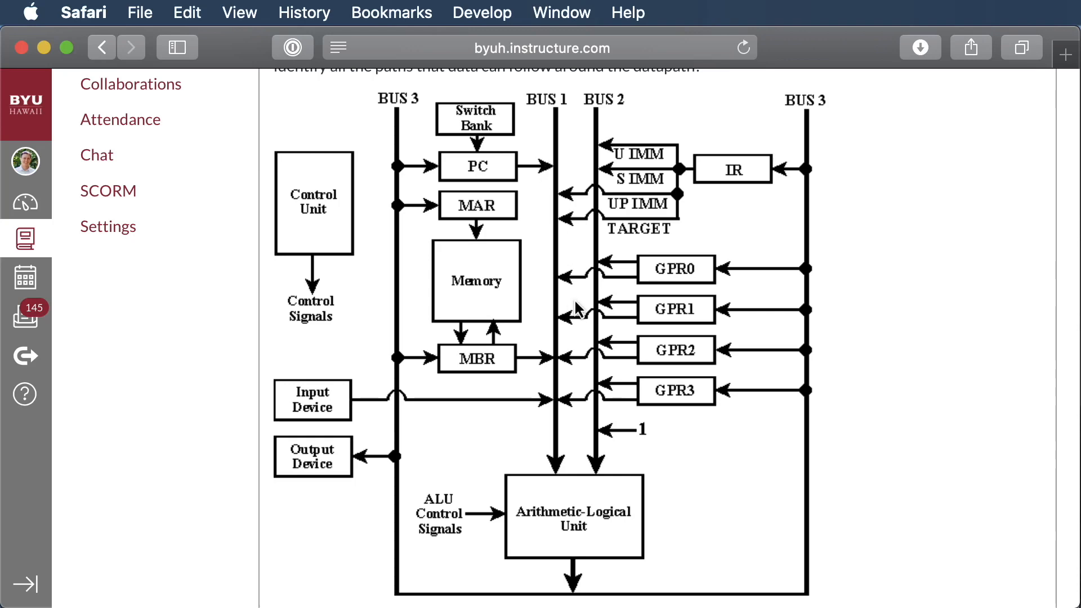
key("super+Tab")
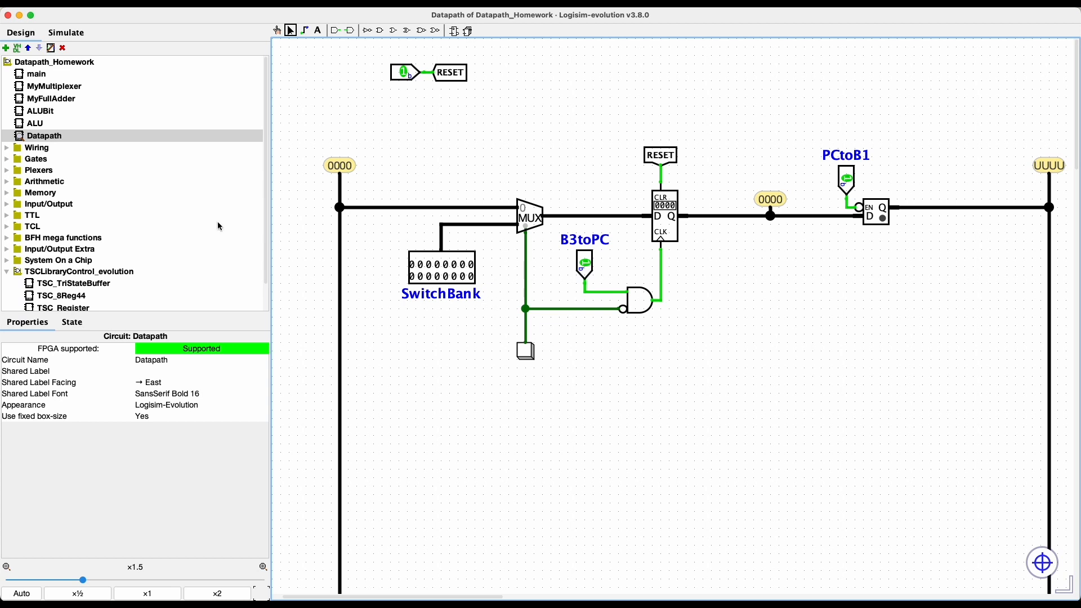
Try out a TSC_Register from the TSCLibraryControl_evolution library above the PC circuit and delete it
scroll(67, 221, "down", 2)
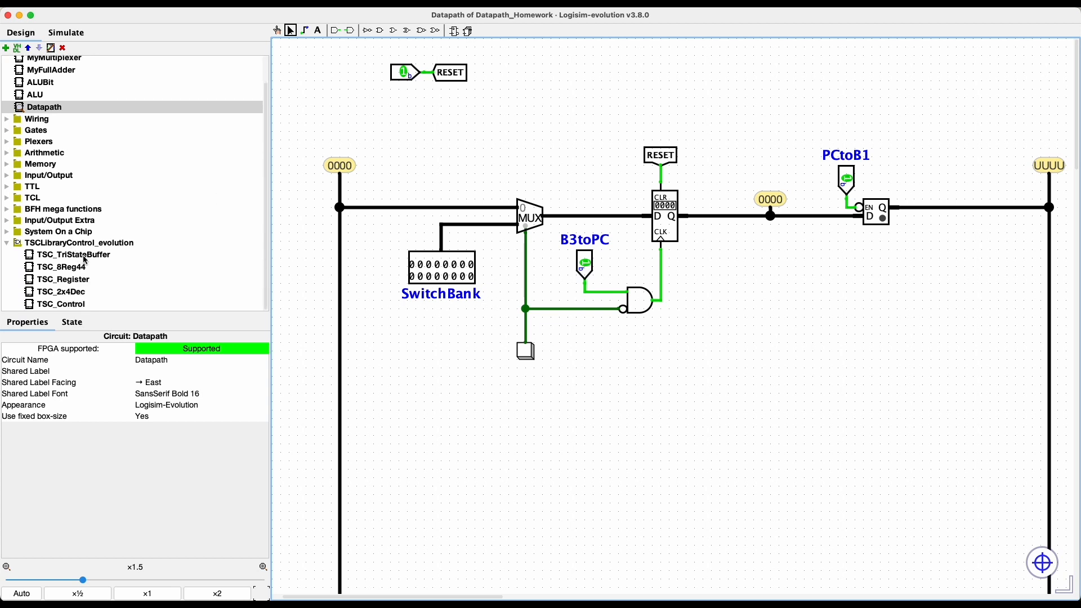
left_click(62, 279)
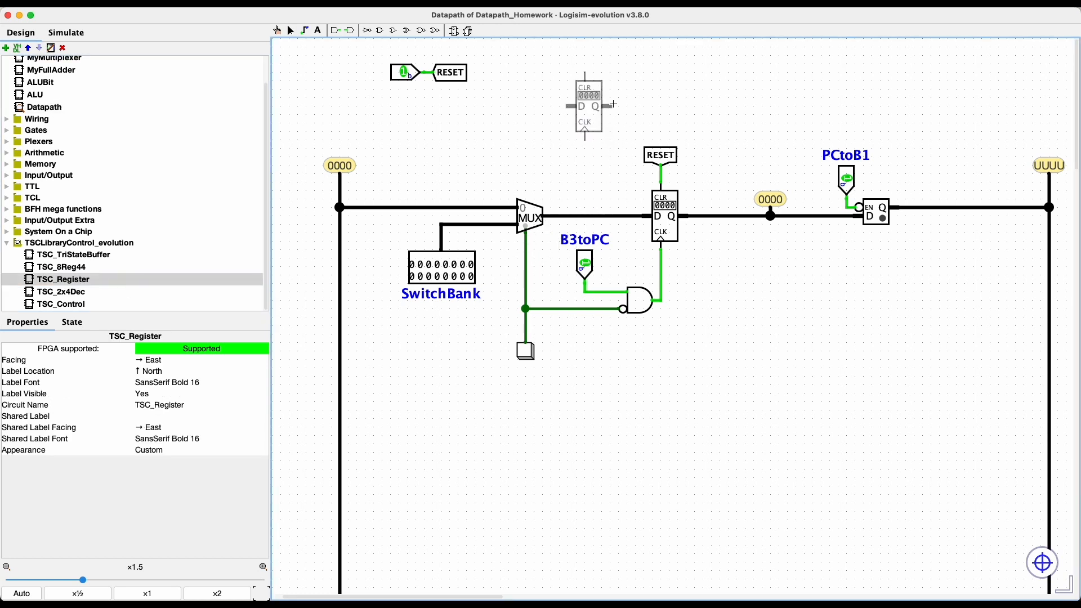
left_click(586, 107)
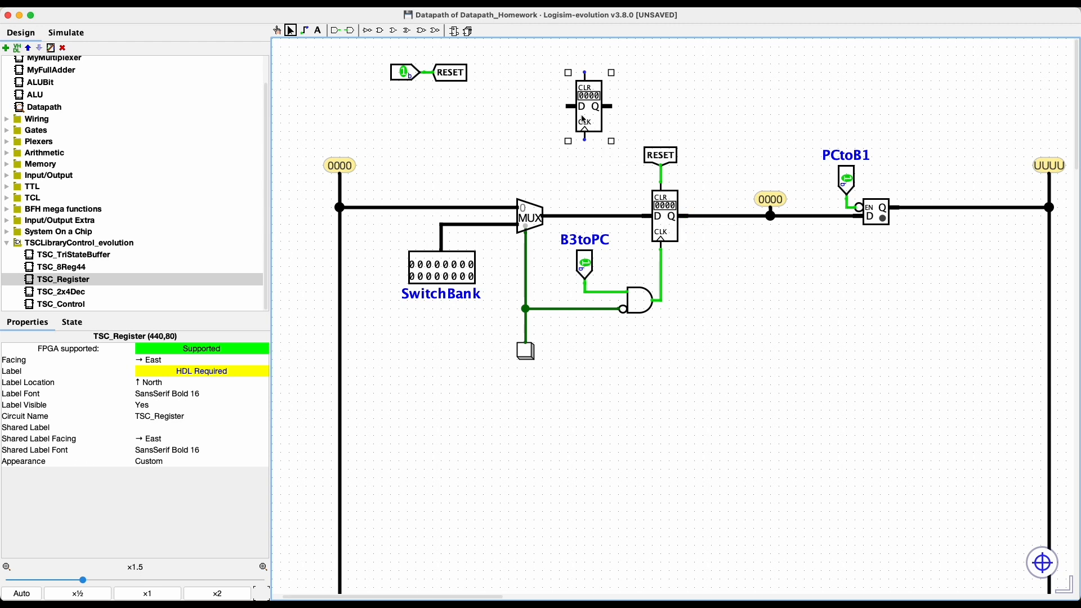
key("Delete")
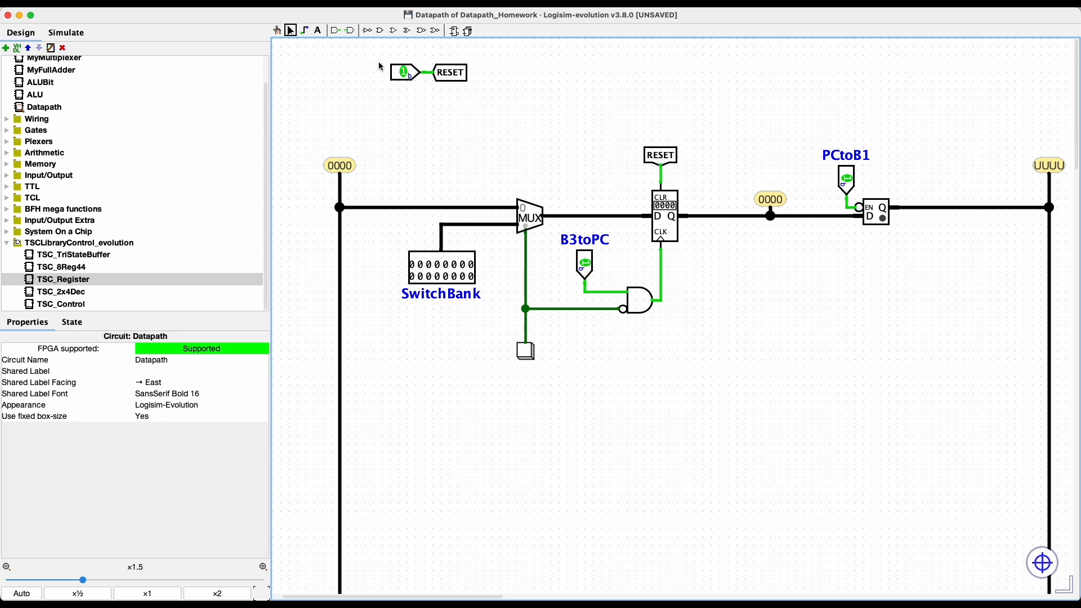
Toggle the pin feeding the RESET tunnel off and back to 1 with the Poke tool
left_click(278, 31)
left_click(404, 75)
left_click(406, 78)
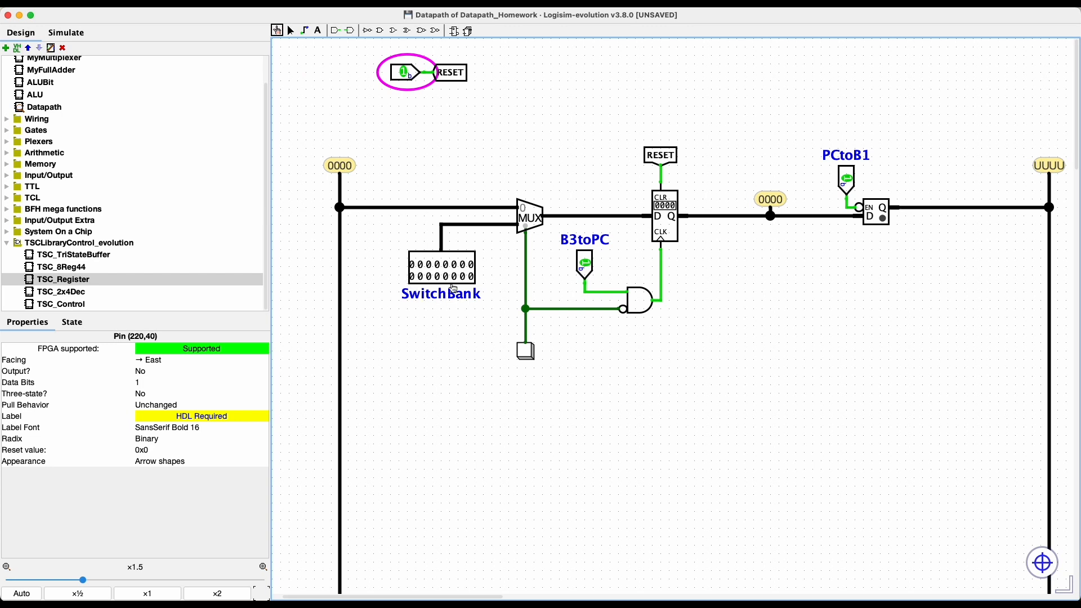
left_click(469, 277)
left_click(453, 276)
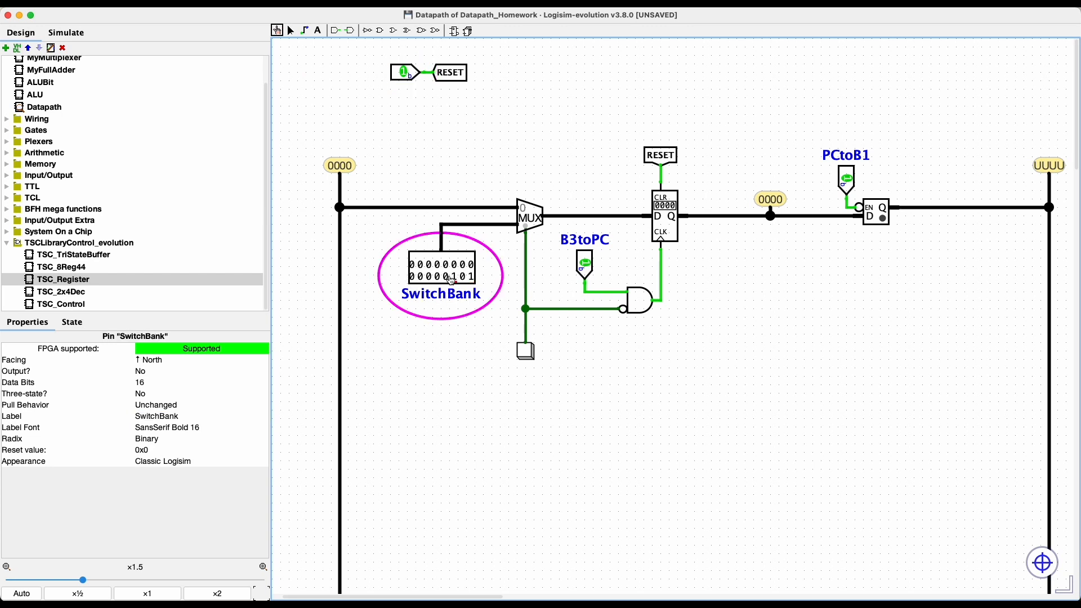
left_click(413, 268)
left_click(422, 268)
left_click(431, 268)
left_click(440, 268)
left_click(449, 268)
left_click(458, 269)
left_click(465, 269)
left_click(474, 266)
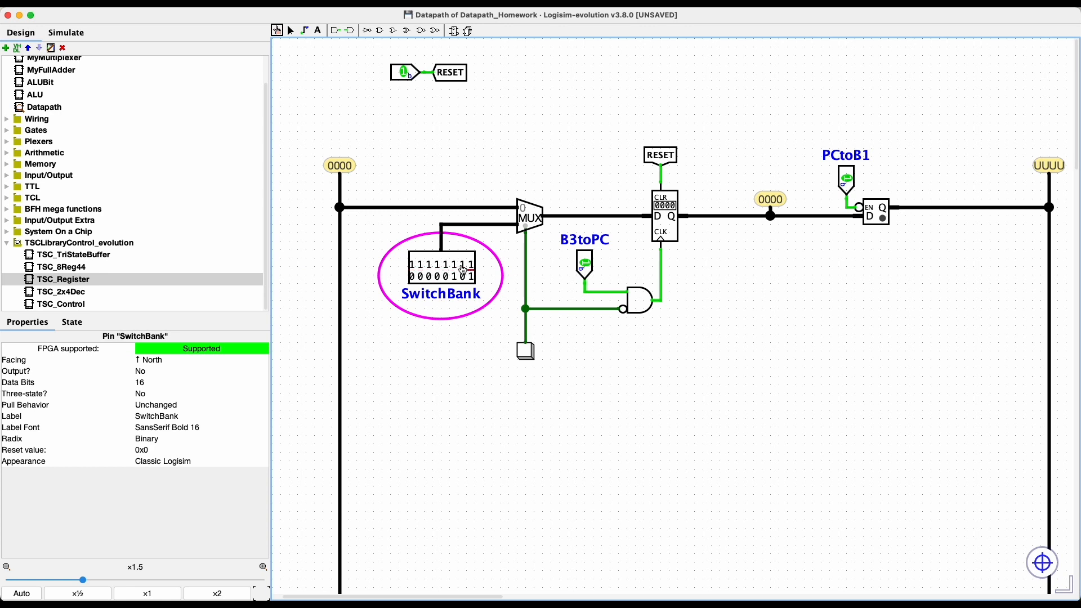
left_click(413, 276)
left_click(422, 277)
left_click(431, 277)
left_click(440, 277)
Inspect the default Pin properties and expand the Input/Output library to show its Button component
left_click(336, 31)
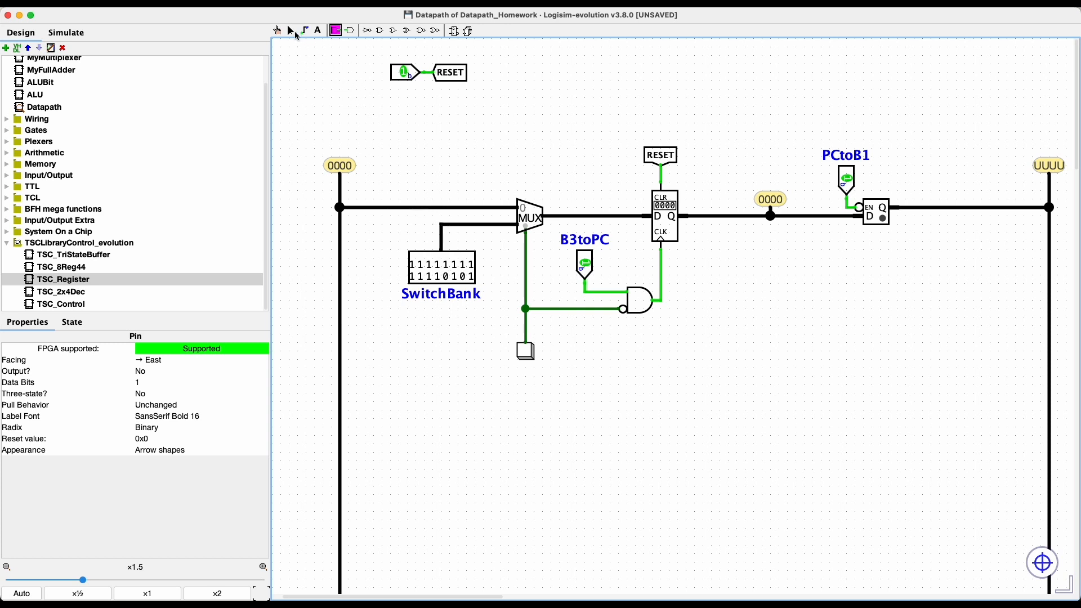
left_click(291, 31)
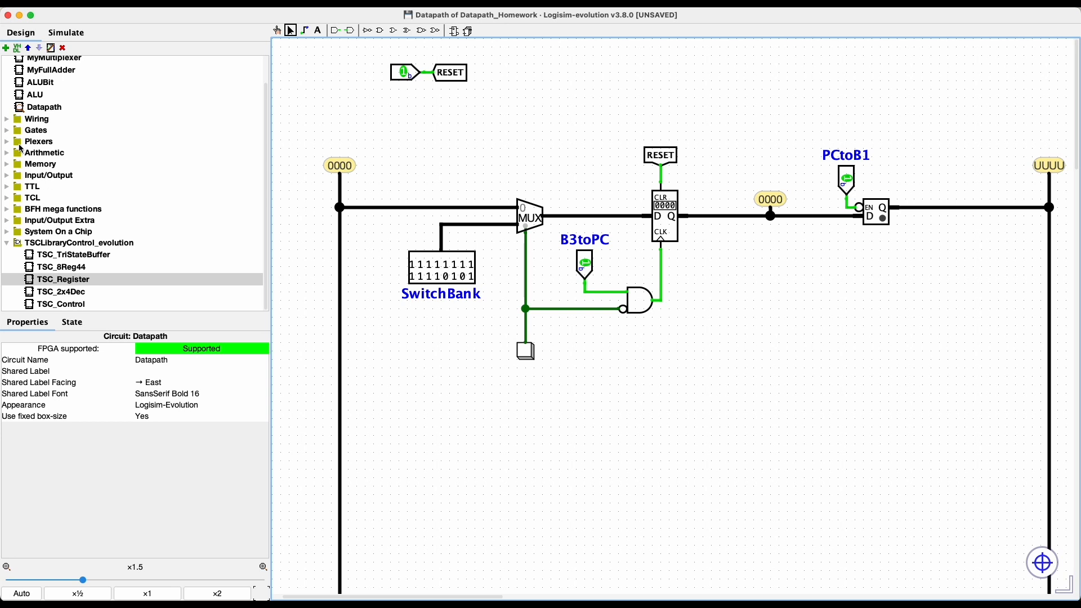
left_click(8, 177)
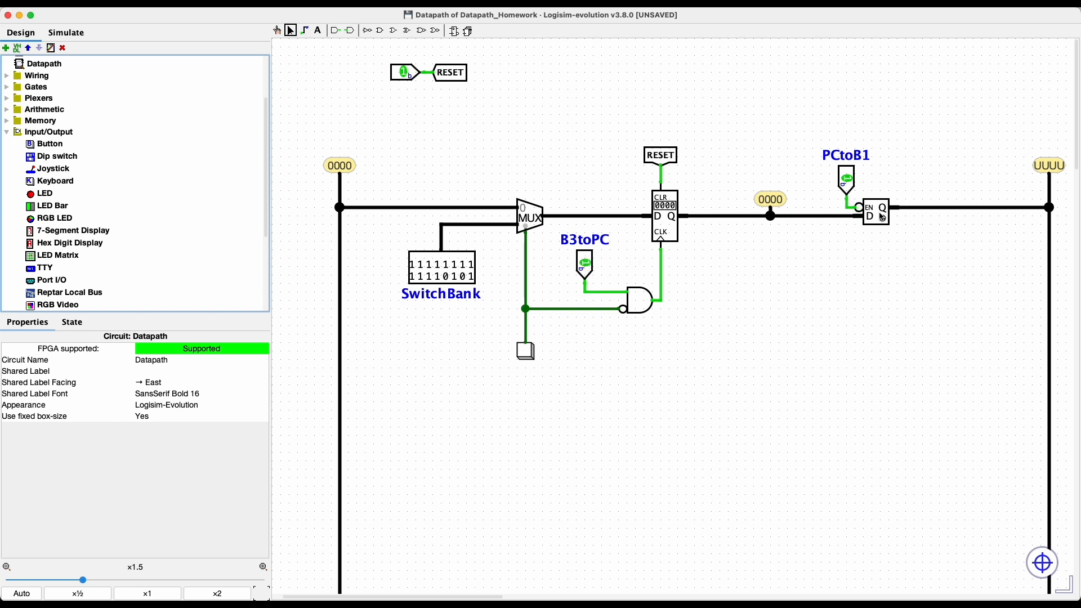
Try out a TSC_TriStateBuffer below the existing PCtoB1 buffer and delete it
scroll(100, 214, "down", 5)
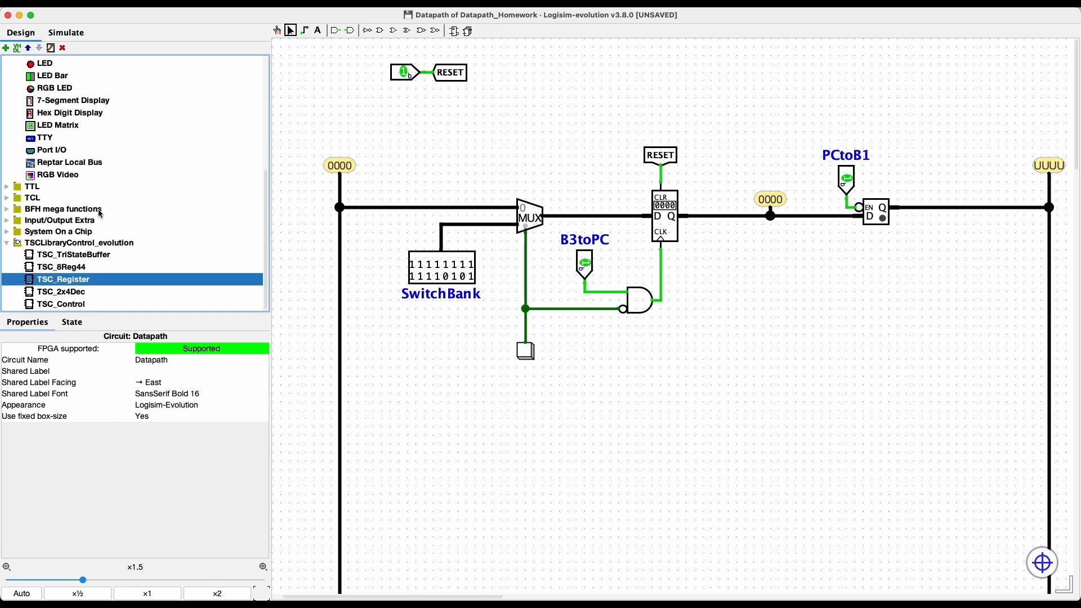
left_click(71, 254)
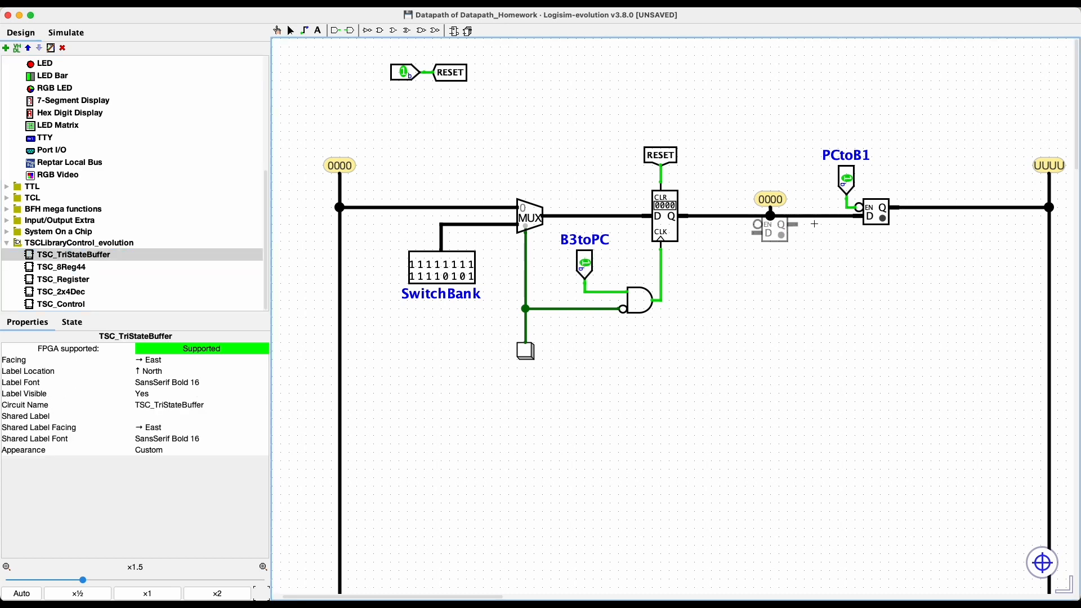
left_click(868, 285)
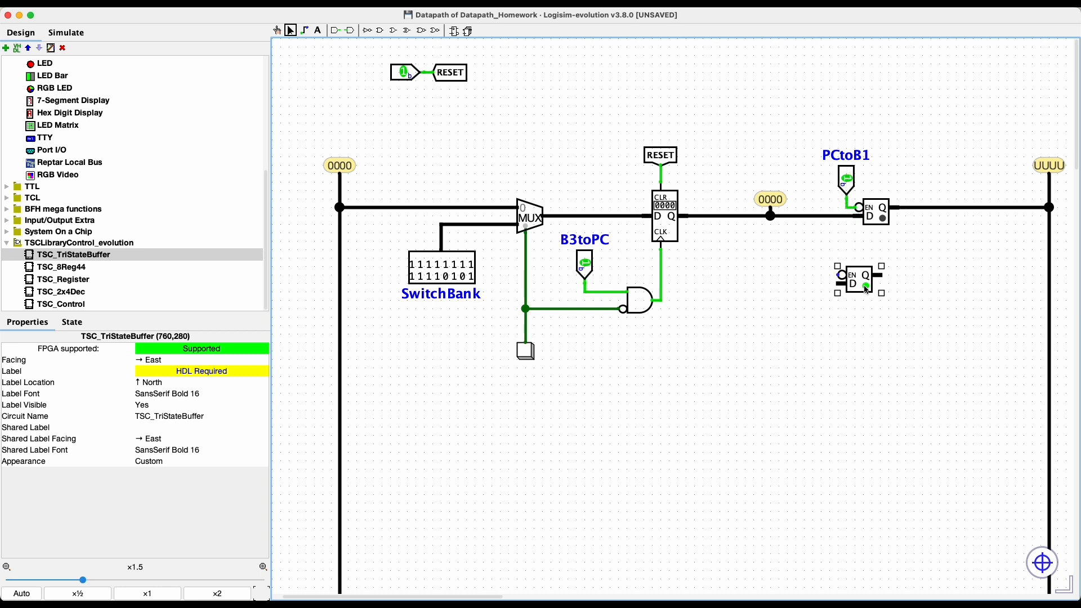
key("Delete")
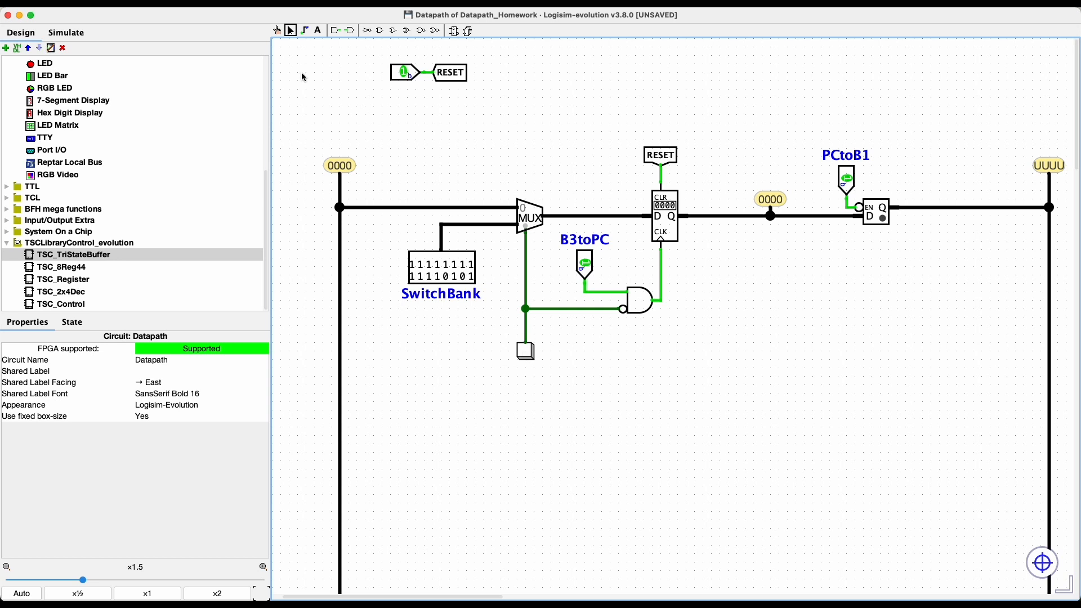
Load the SwitchBank value into the PC register by poking the button below the multiplexer
left_click(277, 30)
left_click(525, 352)
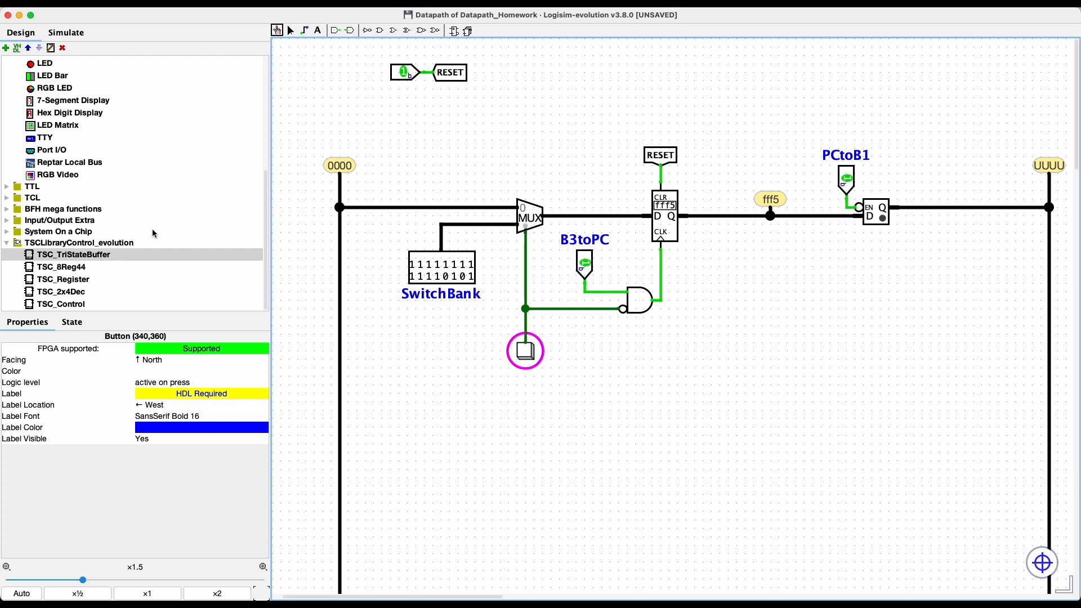
Place an extra one-bit multiplexer above the existing PC multiplexer and inspect the existing one's properties
scroll(101, 217, "up", 5)
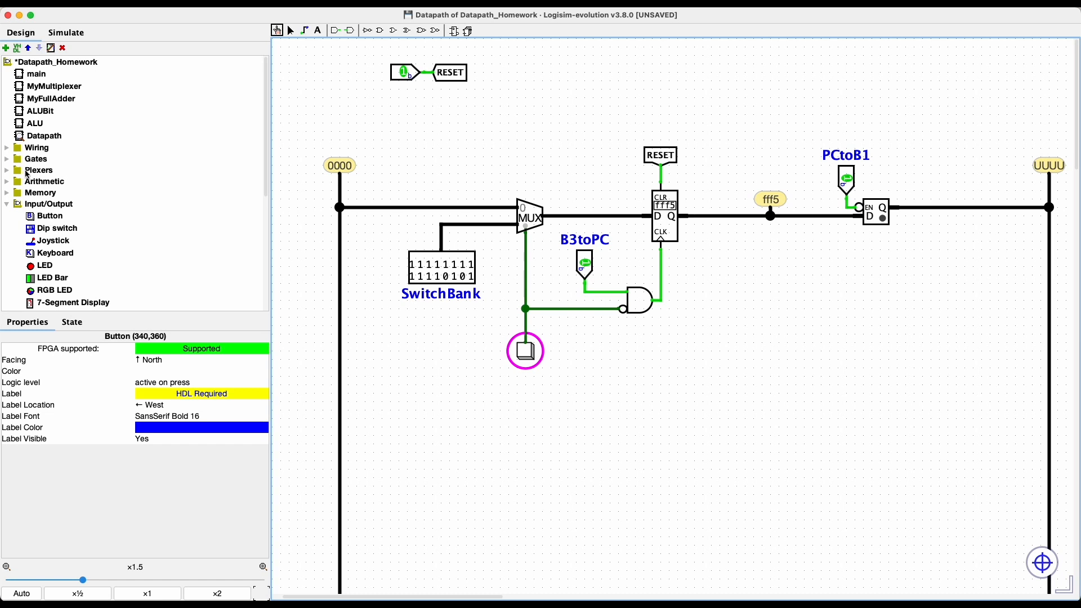
left_click(8, 172)
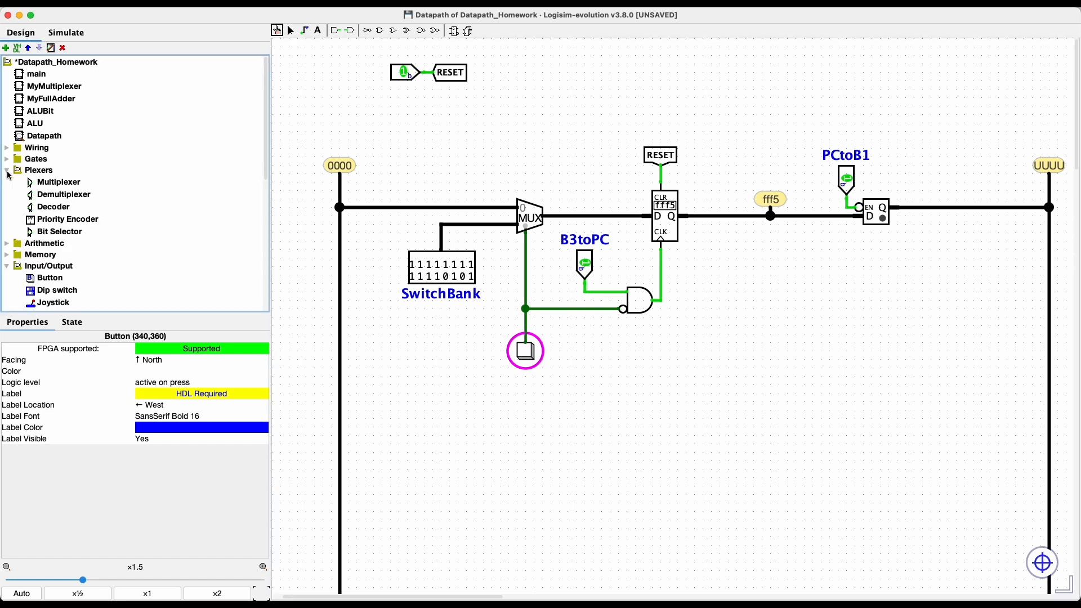
left_click(57, 184)
left_click(526, 173)
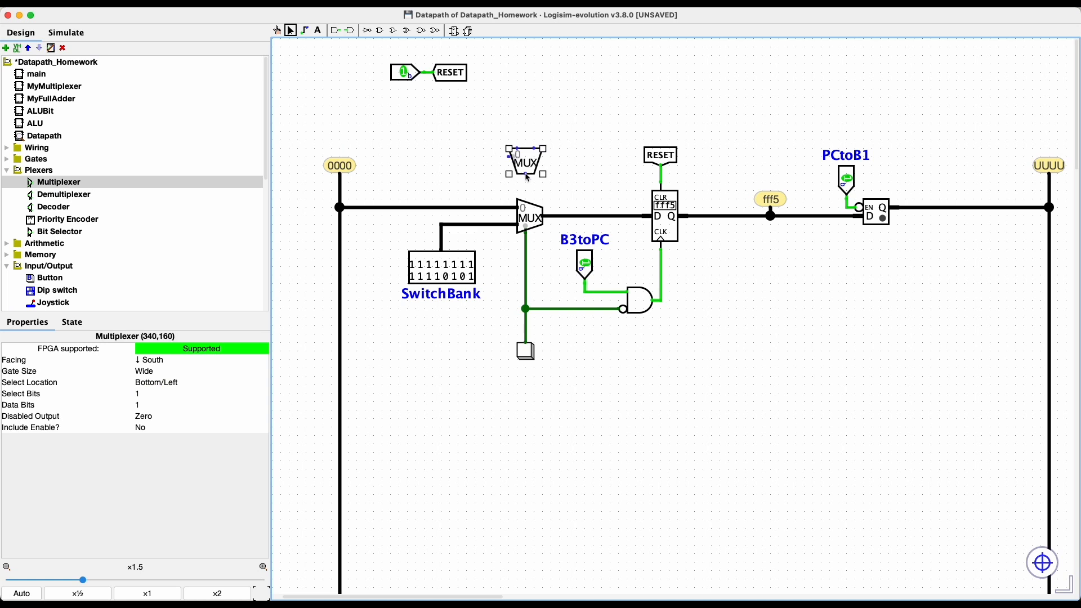
left_click(531, 221)
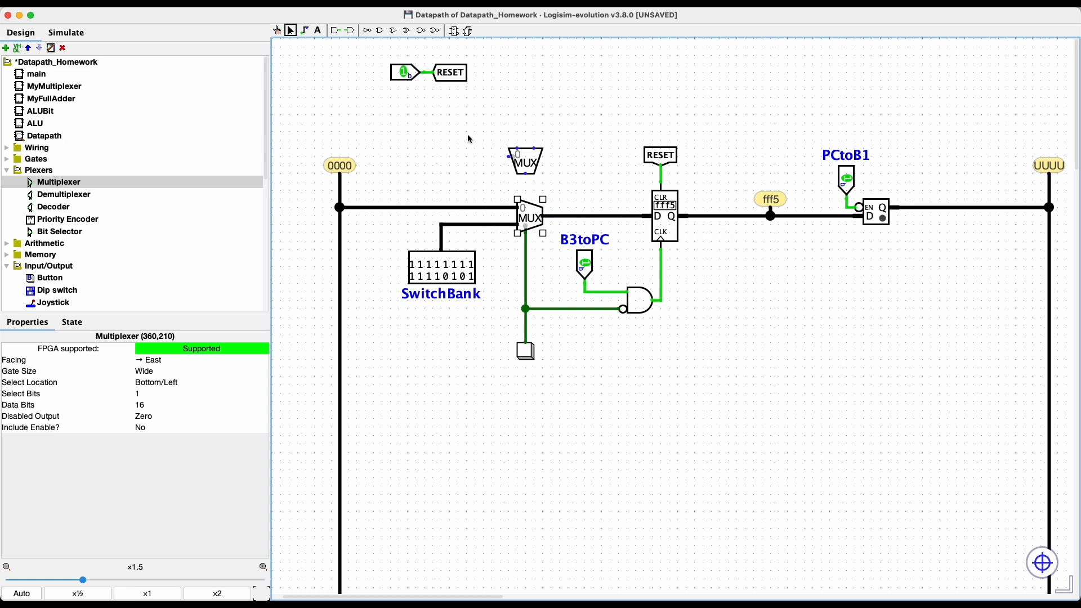
Poke the button below the PC multiplexer repeatedly to test the multiplexer's select line
left_click(278, 32)
left_click(522, 354)
left_click(523, 354)
left_click(523, 354)
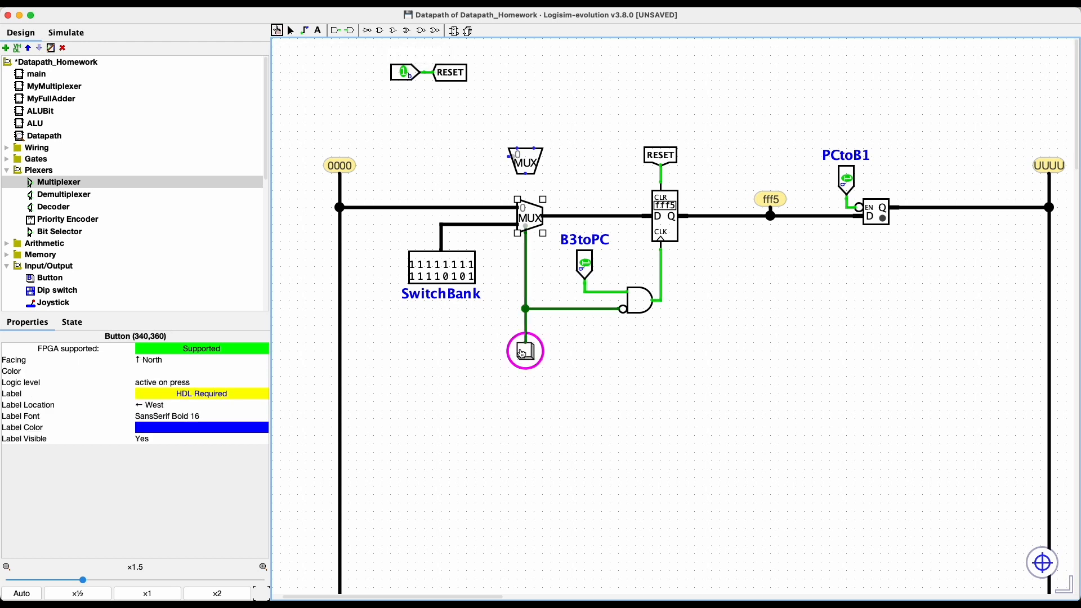
Delete the extra multiplexer above the existing PC multiplexer
left_click(291, 30)
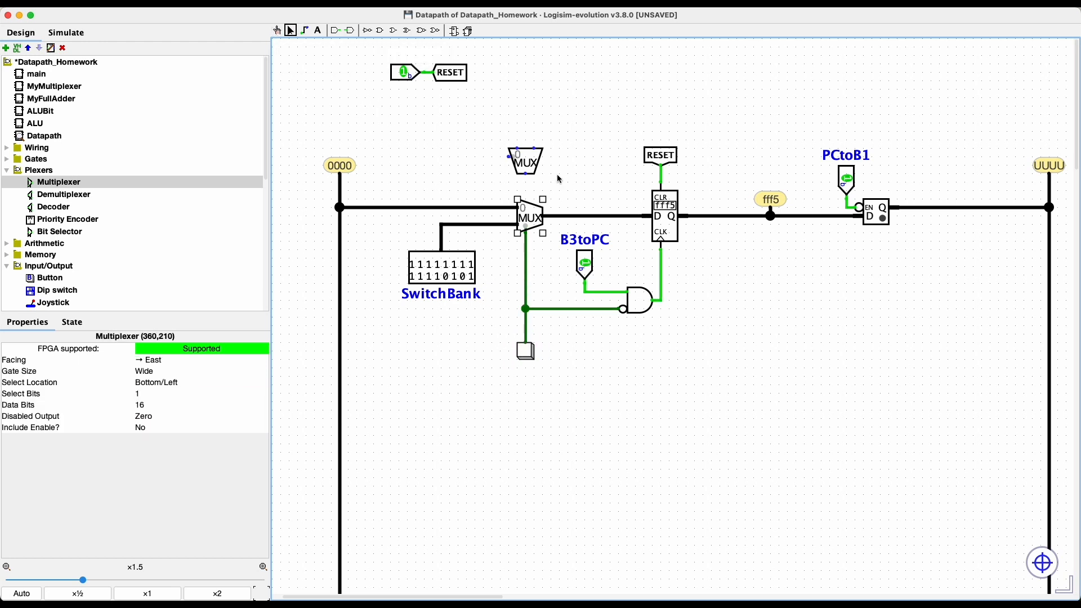
left_click(531, 169)
Look over the ALU, examine the MAR, Memory and MBR in Safari's datapath diagram, and return to Logisim-evolution
scroll(739, 347, "down", 15)
scroll(739, 347, "right", 5)
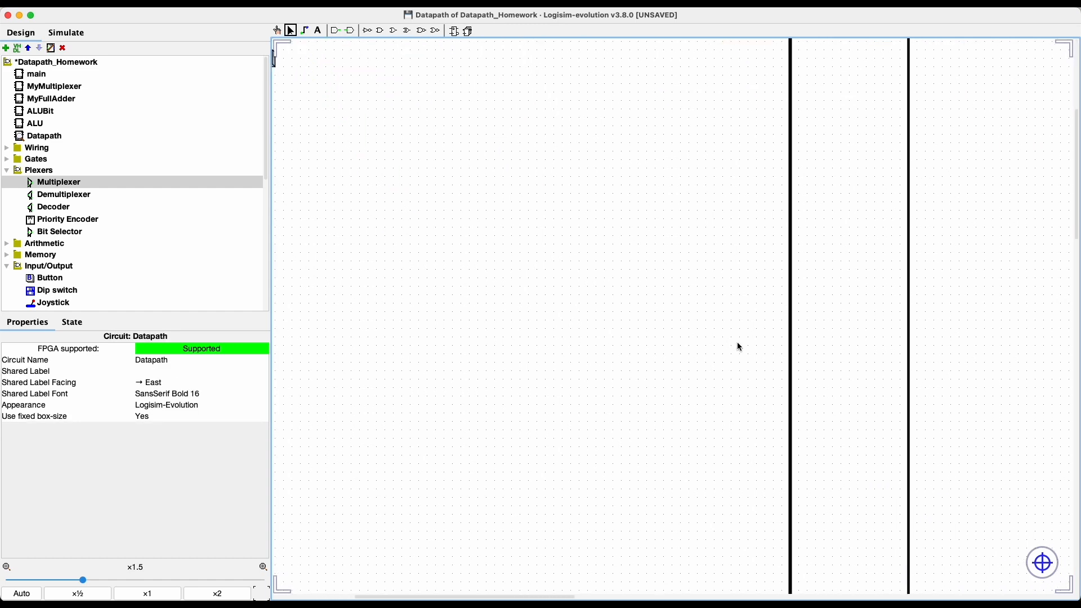
scroll(739, 347, "up", 3)
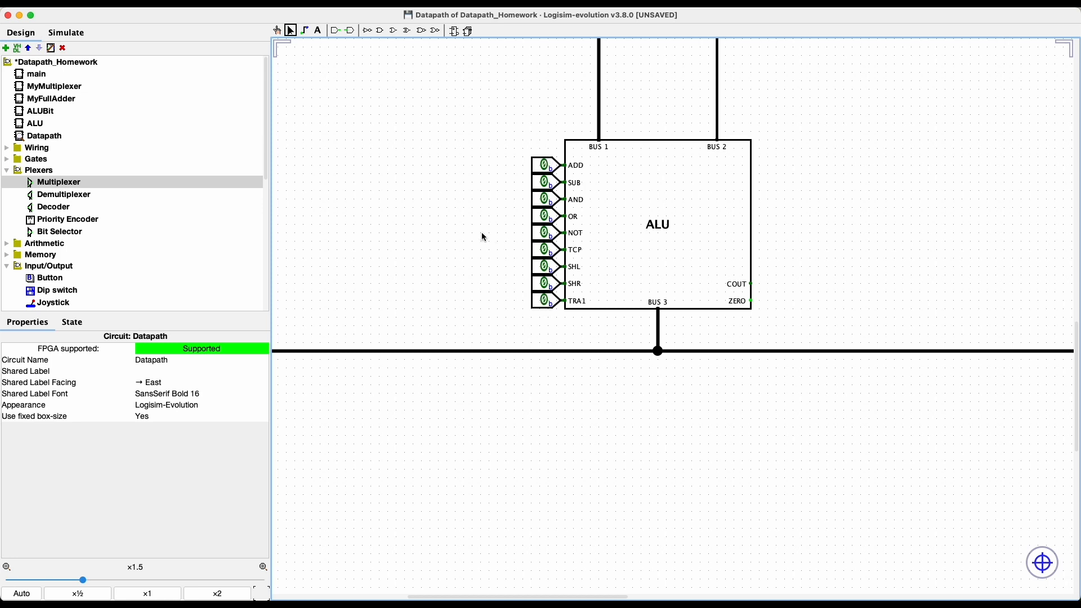
key("super+Tab")
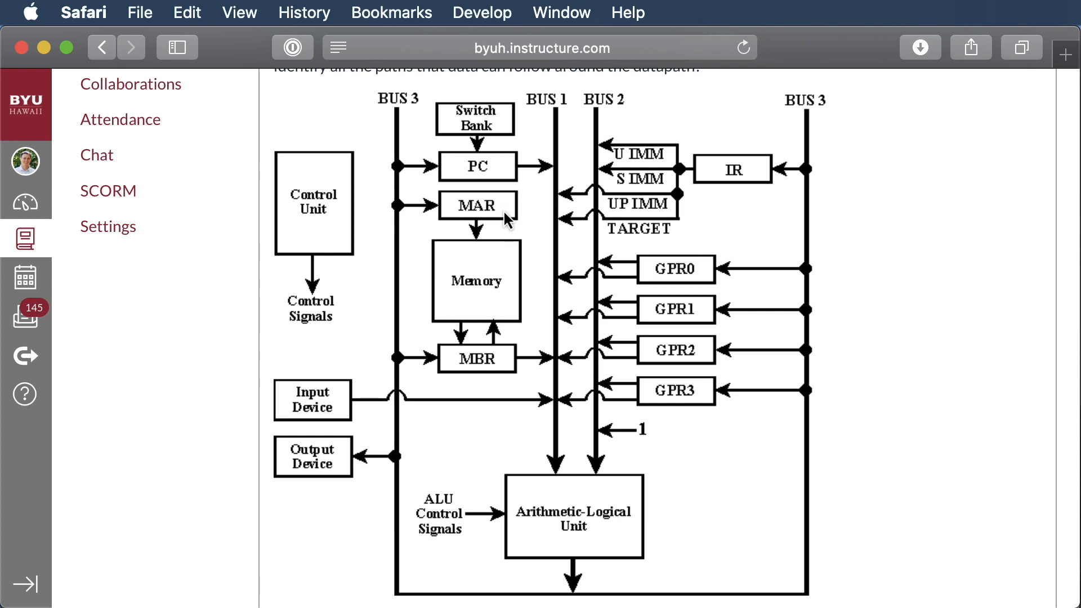
key("super+Tab")
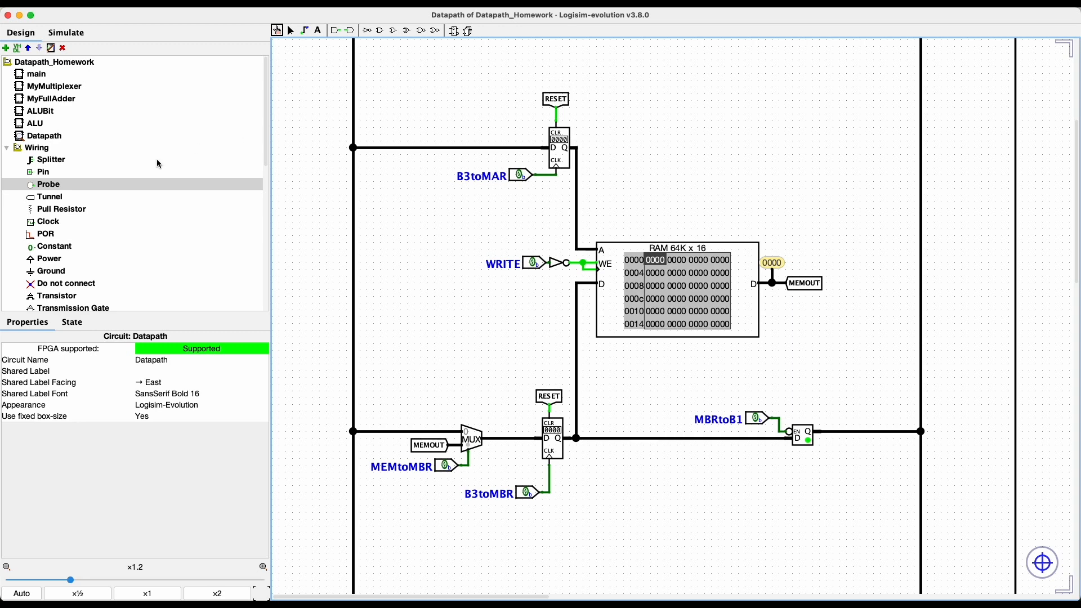
Examine the circuit's MAR, RAM and MBR sections, including their RESET tunnels, control pins and bus connections
scroll(100, 168, "down", 10)
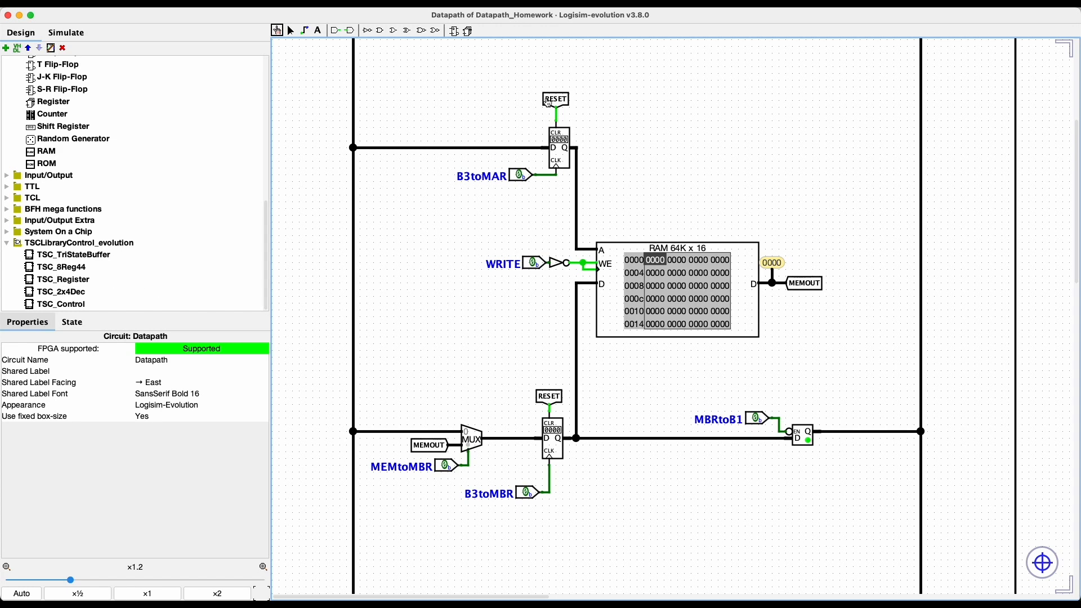
scroll(530, 136, "up", 5)
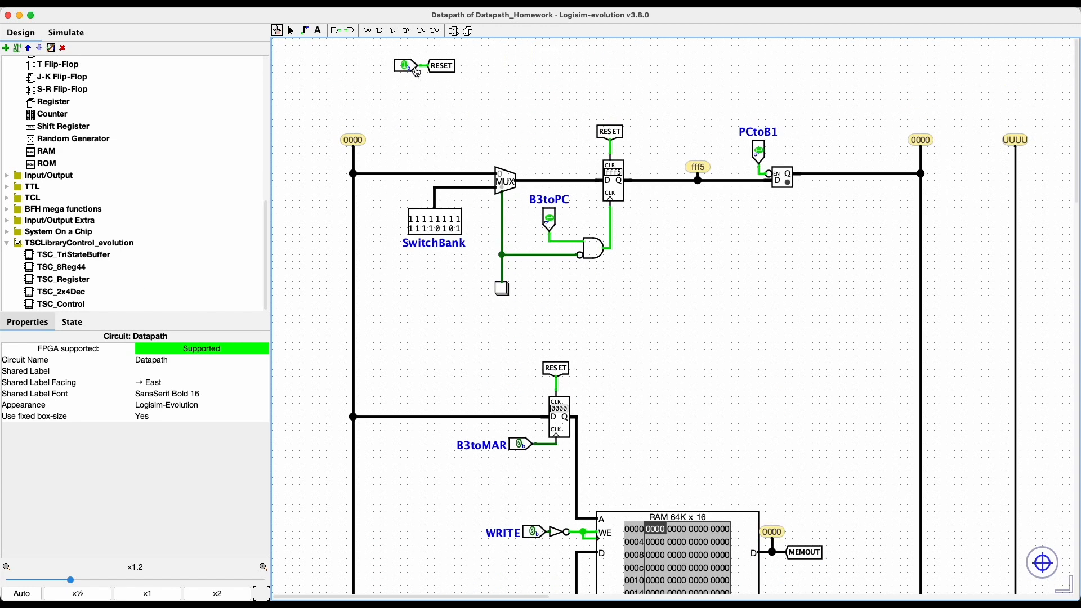
scroll(536, 279, "down", 5)
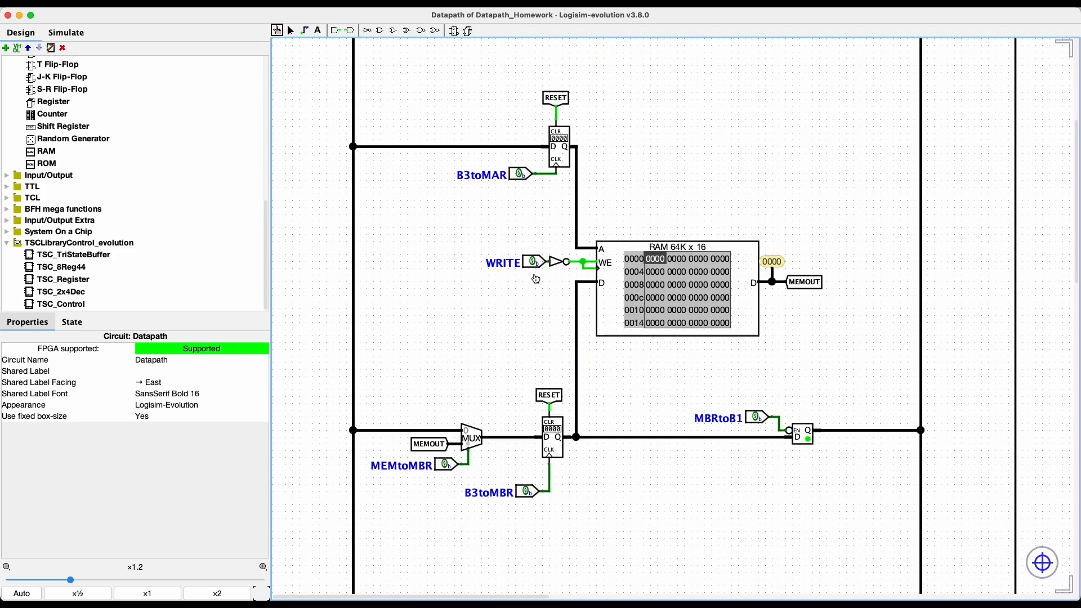
scroll(536, 279, "down", 2)
scroll(530, 275, "up", 2)
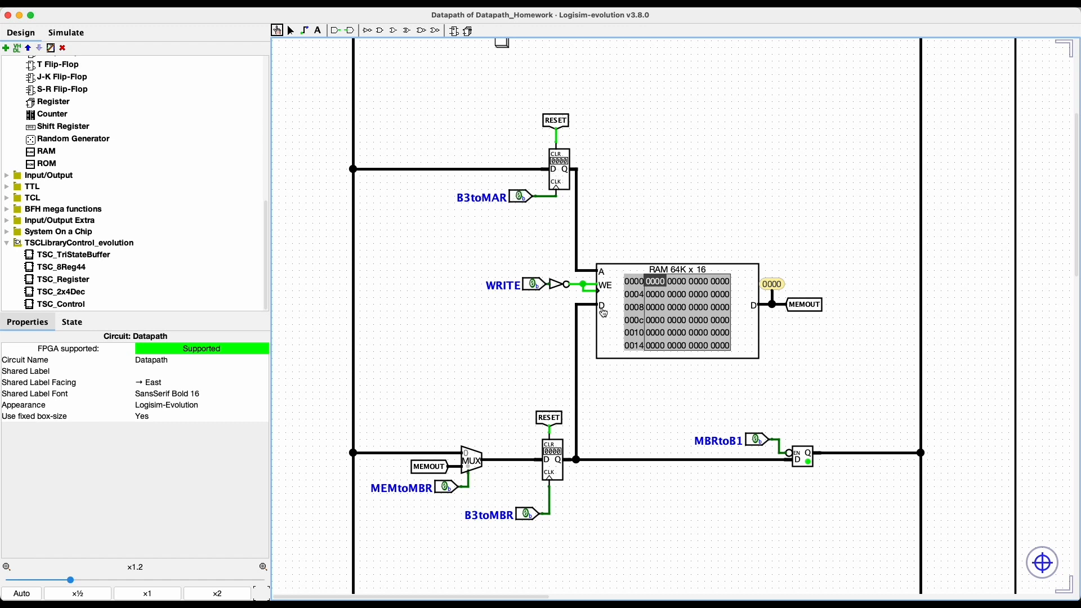
Place a RAM component with default settings from the Memory library above the existing 64K x 16 RAM
scroll(35, 200, "up", 3)
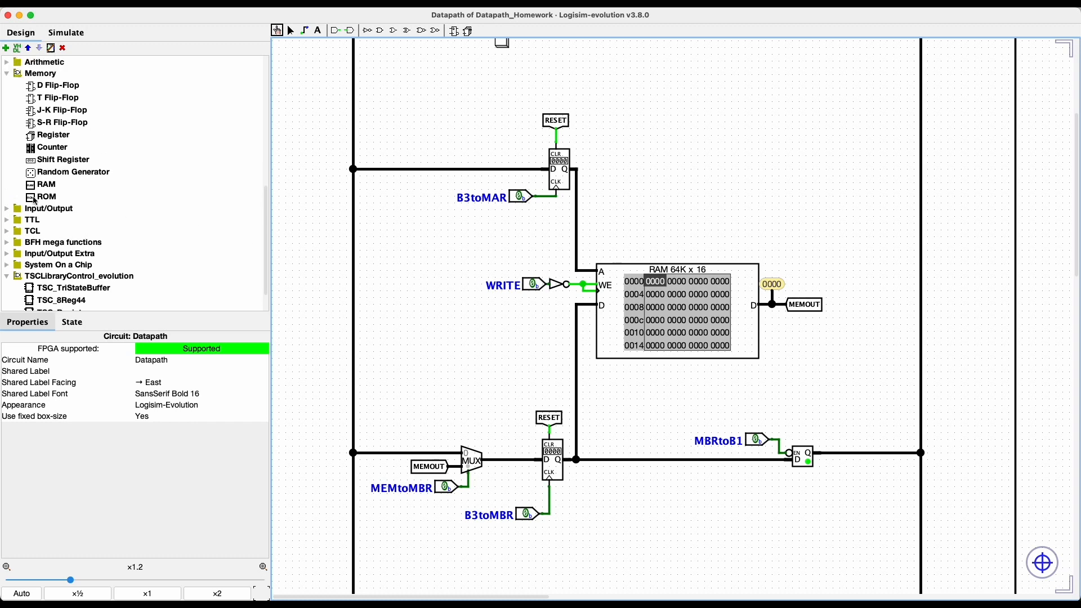
scroll(35, 200, "up", 6)
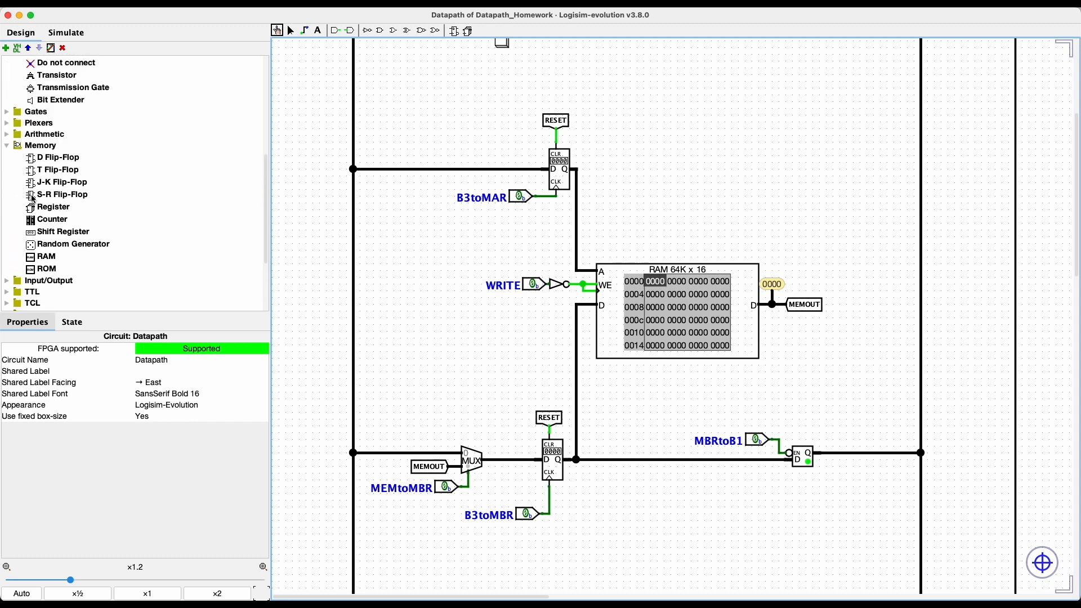
left_click(11, 148)
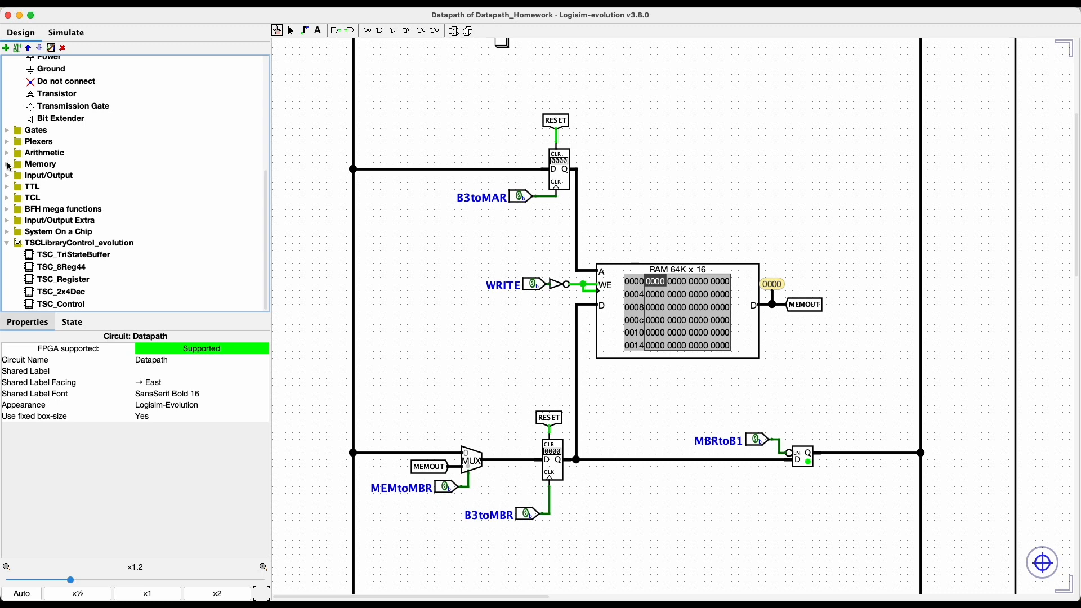
left_click(8, 165)
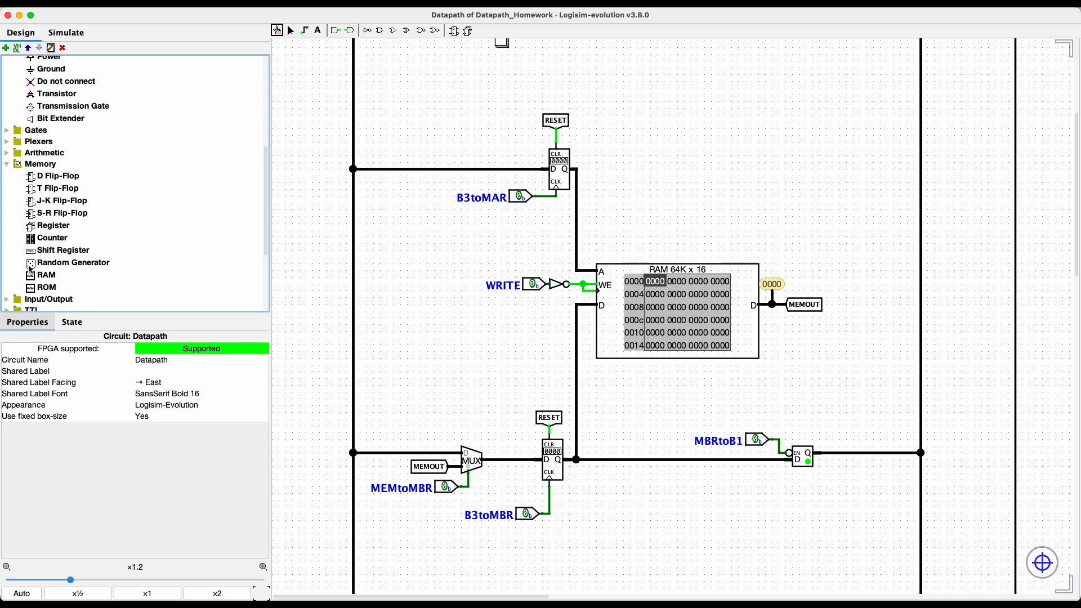
left_click(54, 278)
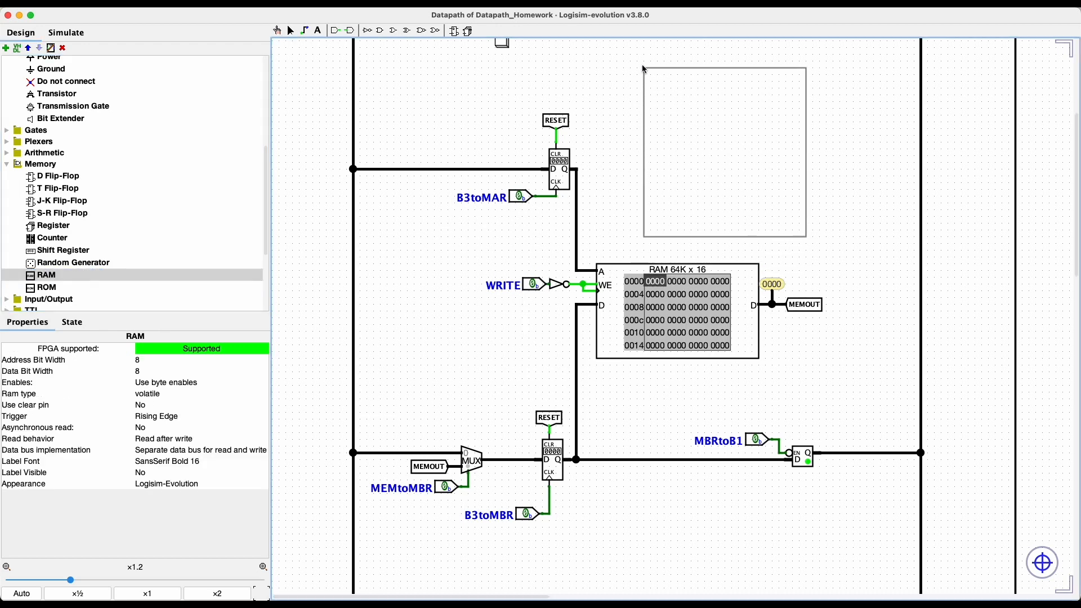
left_click(644, 70)
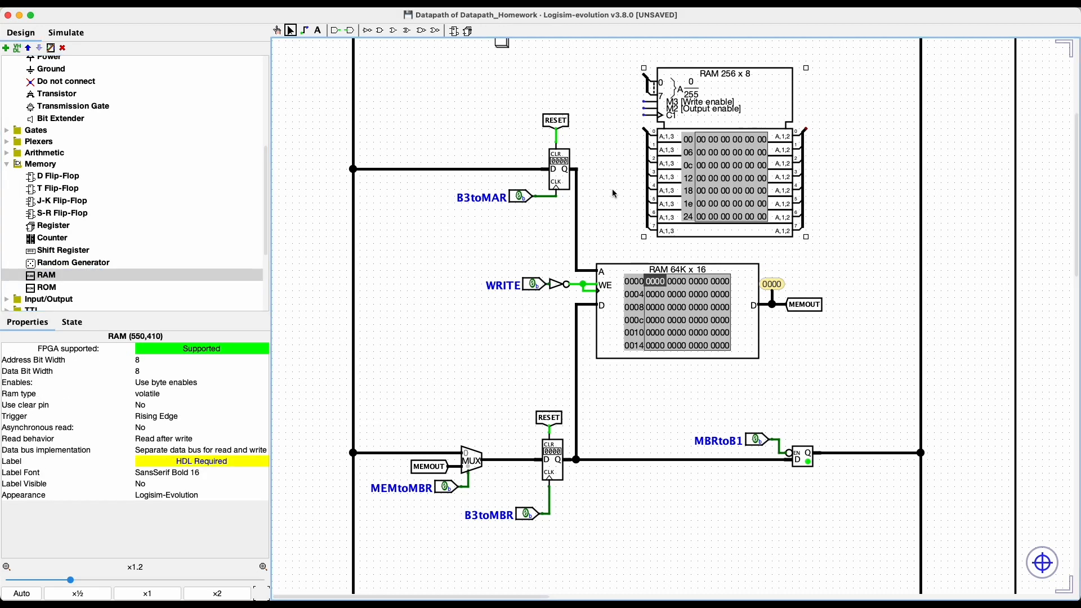
Save the circuit and set both the address bit width and data bit width of the upper RAM to 16
key("super+s")
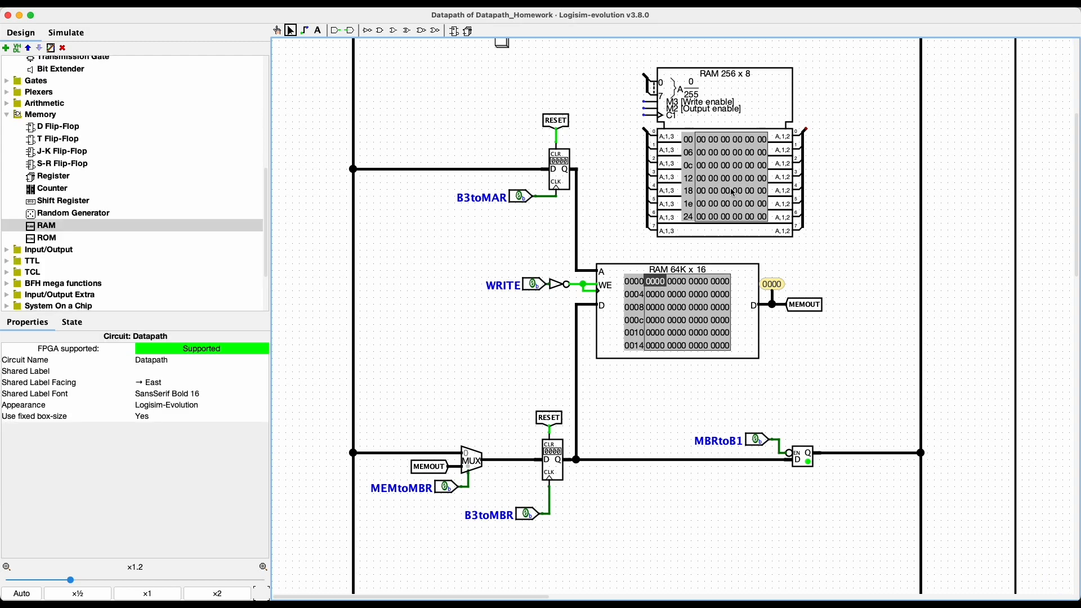
left_click(759, 96)
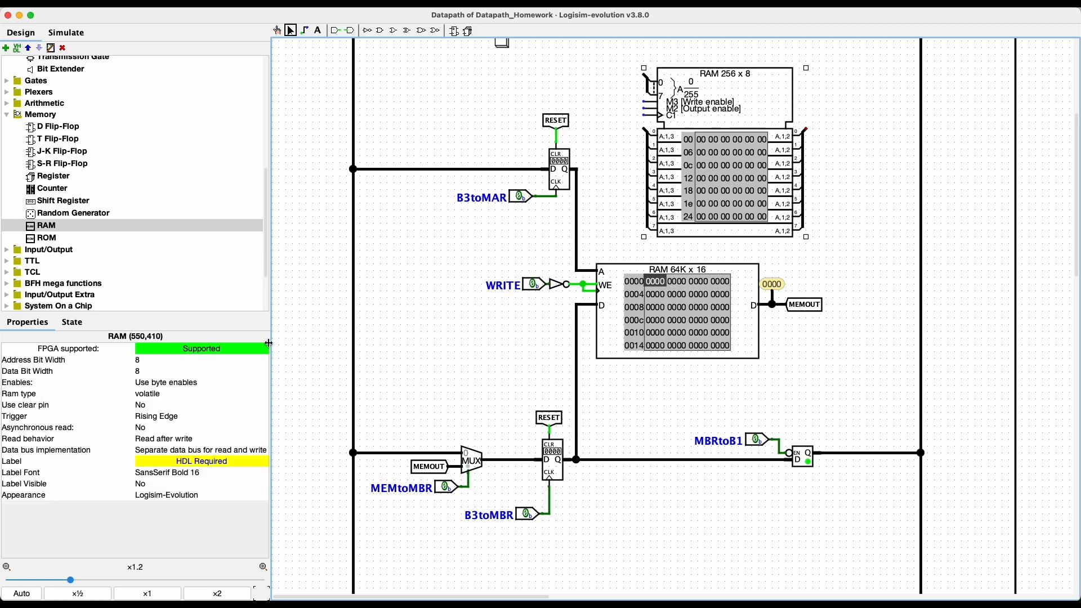
left_click(147, 361)
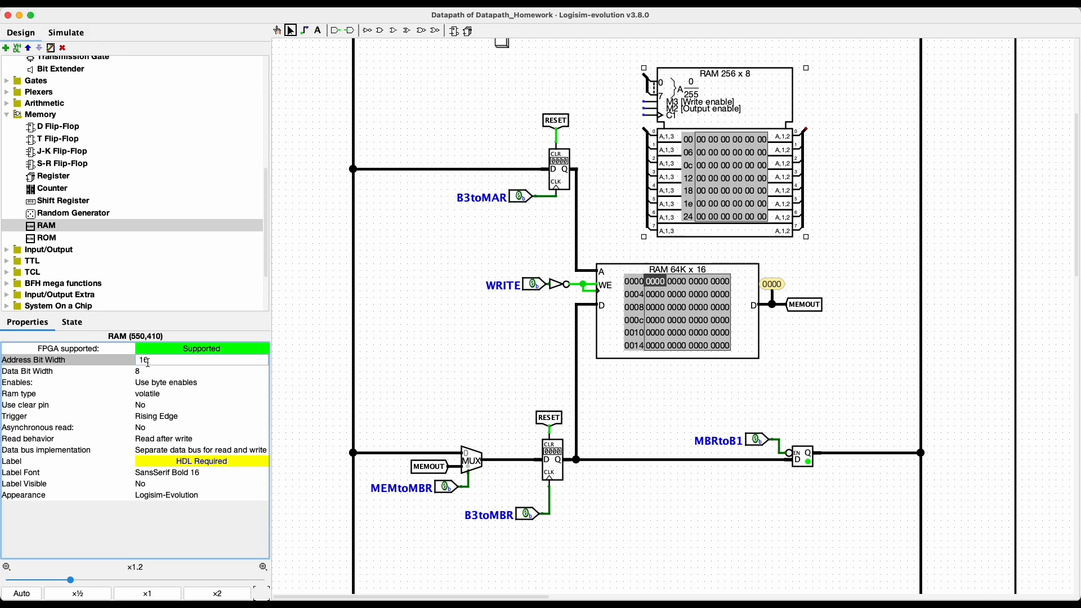
left_click(145, 372)
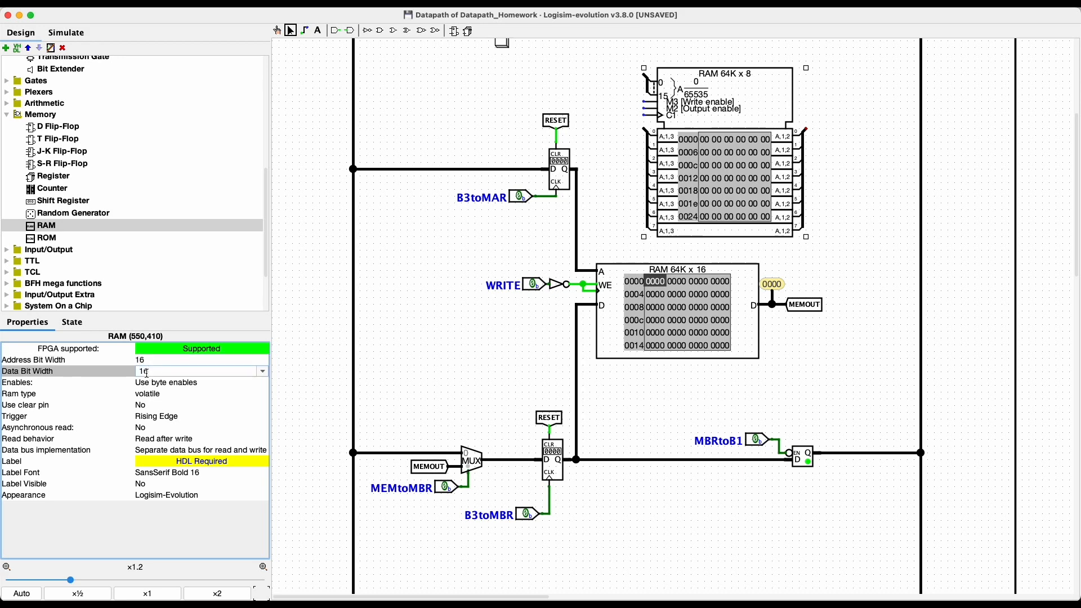
type("16")
key("Return")
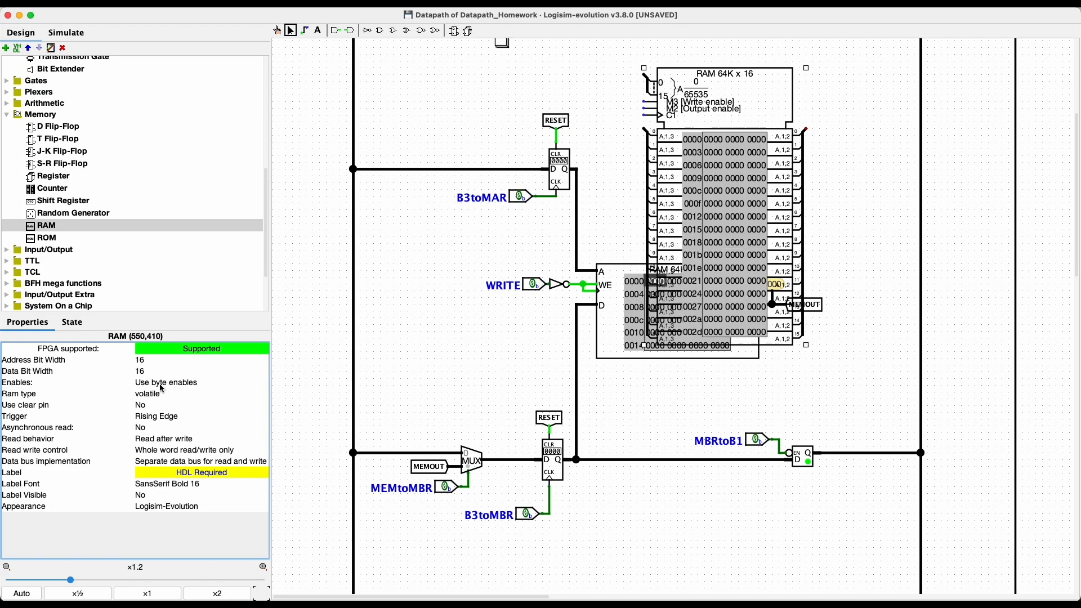
Set the upper RAM to use line enables with Classic Logisim appearance, and move it slightly closer to the RAM below
left_click(166, 384)
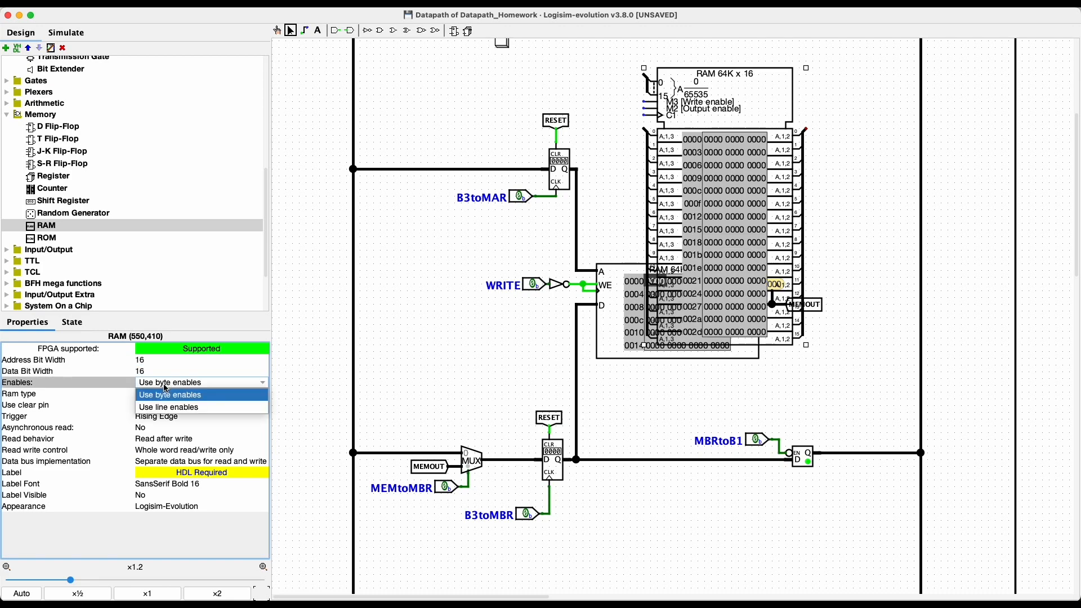
left_click(204, 408)
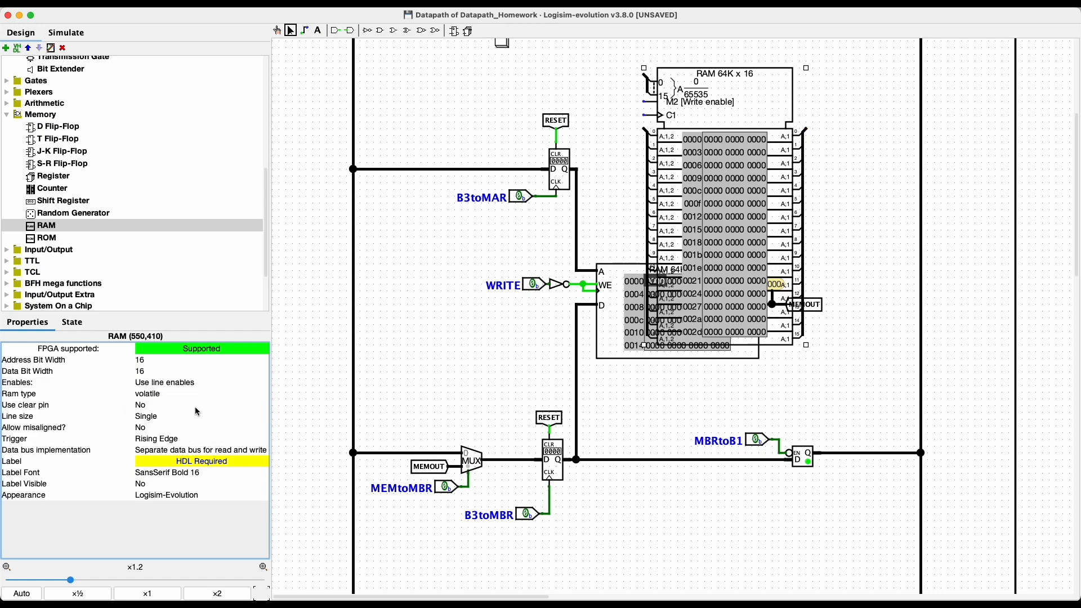
left_click(181, 498)
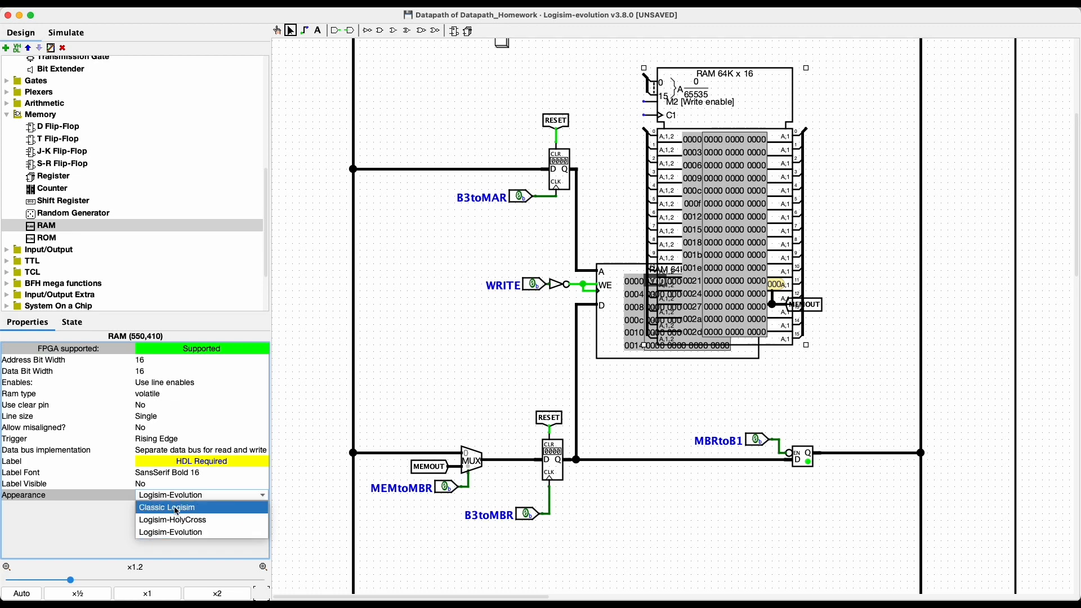
left_click(177, 509)
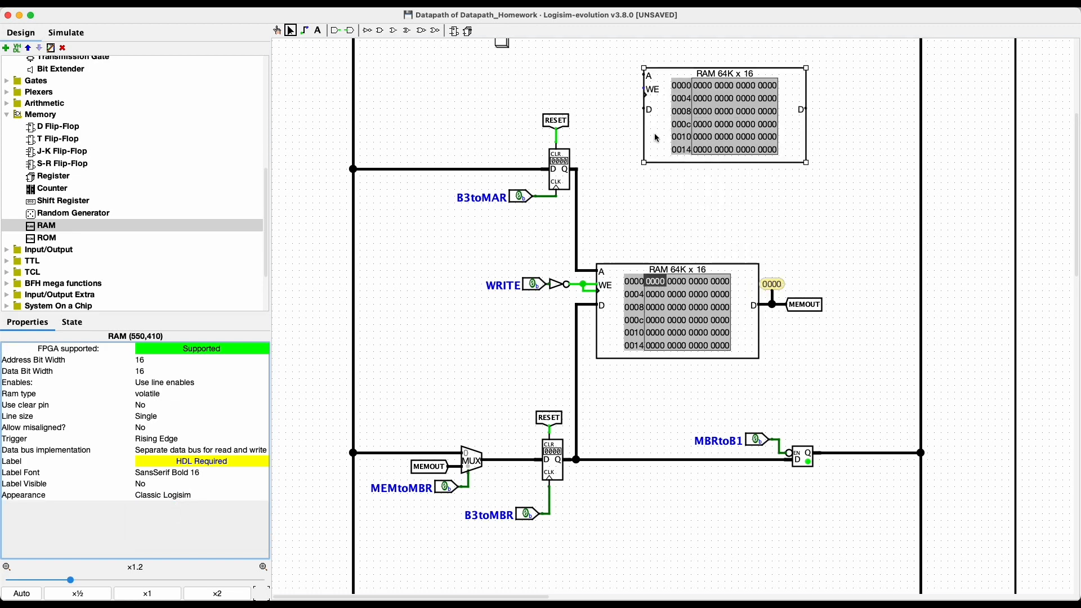
left_click_drag(656, 138, 641, 193)
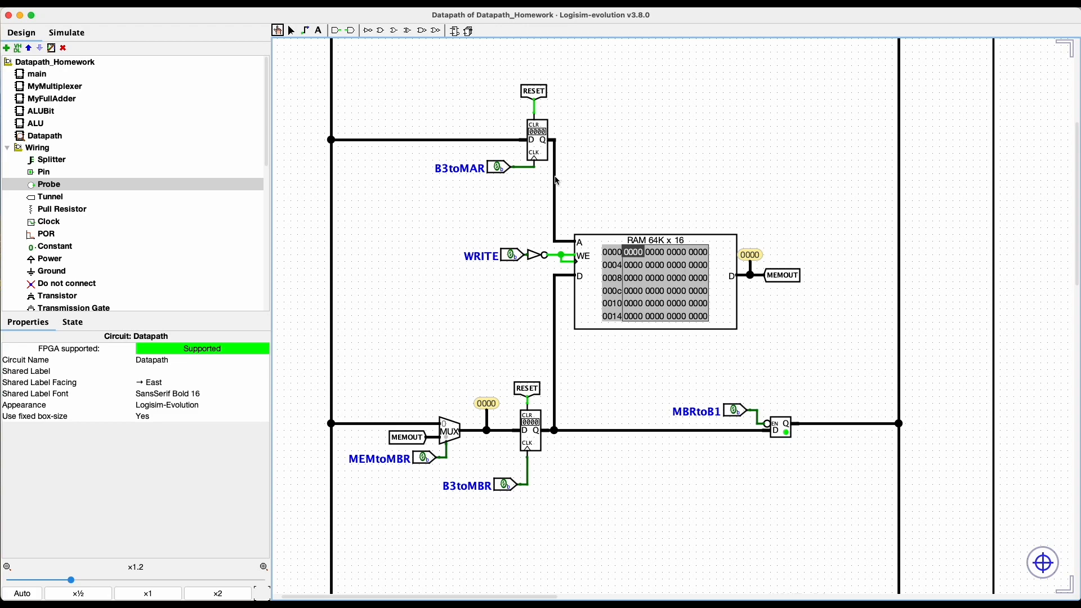
Enter dead into the RAM's first memory cell at address 0000
left_click(633, 254)
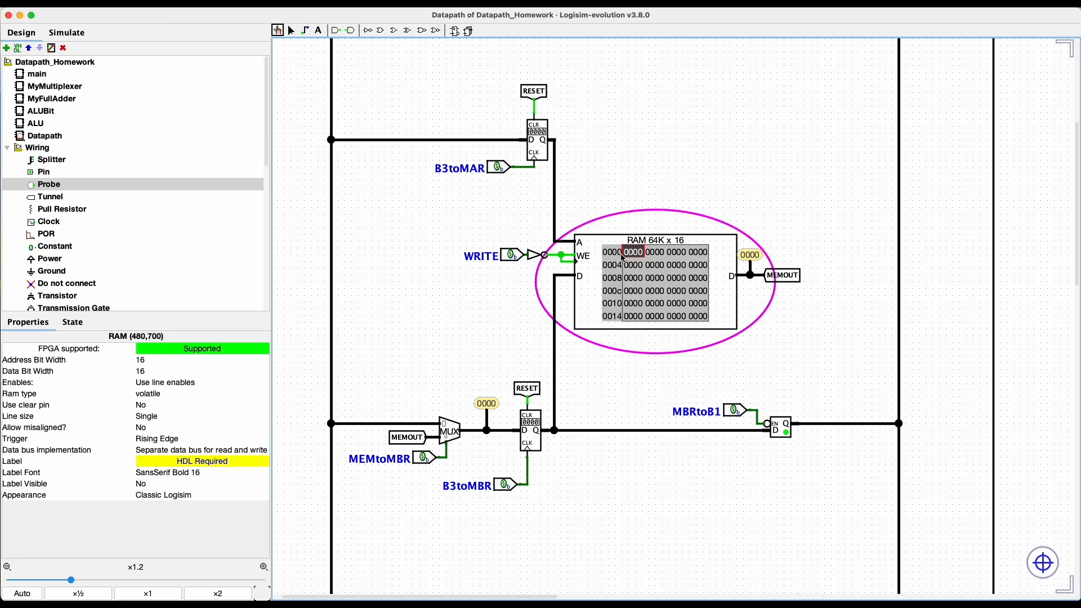
type("dead")
left_click(649, 174)
Check the value on the MBR multiplexer's MEMOUT input and inspect the multiplexer's properties
mouse_move(438, 445)
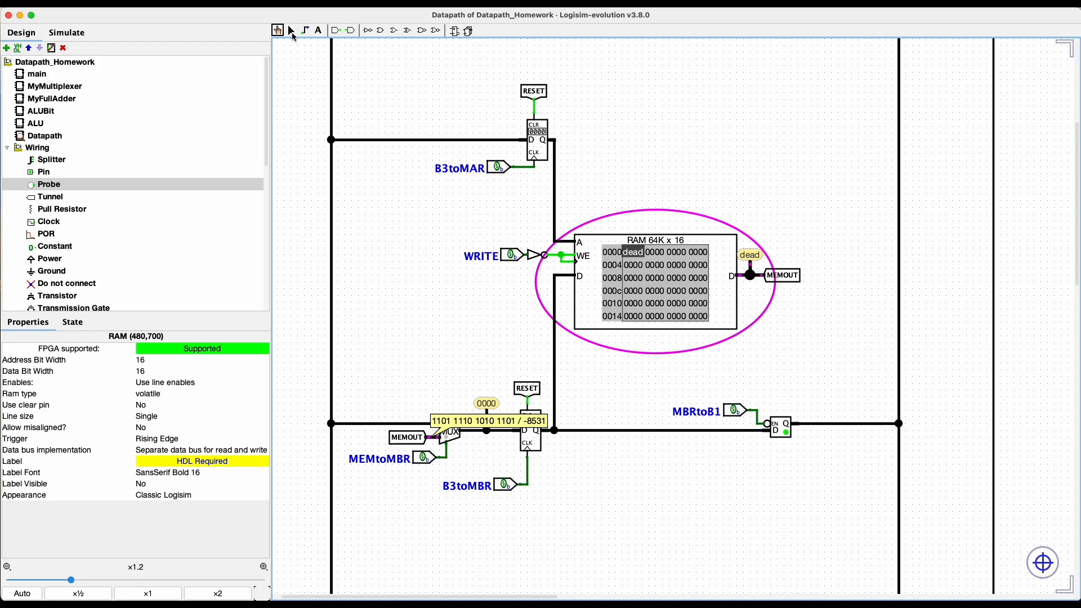
left_click(292, 32)
left_click(453, 438)
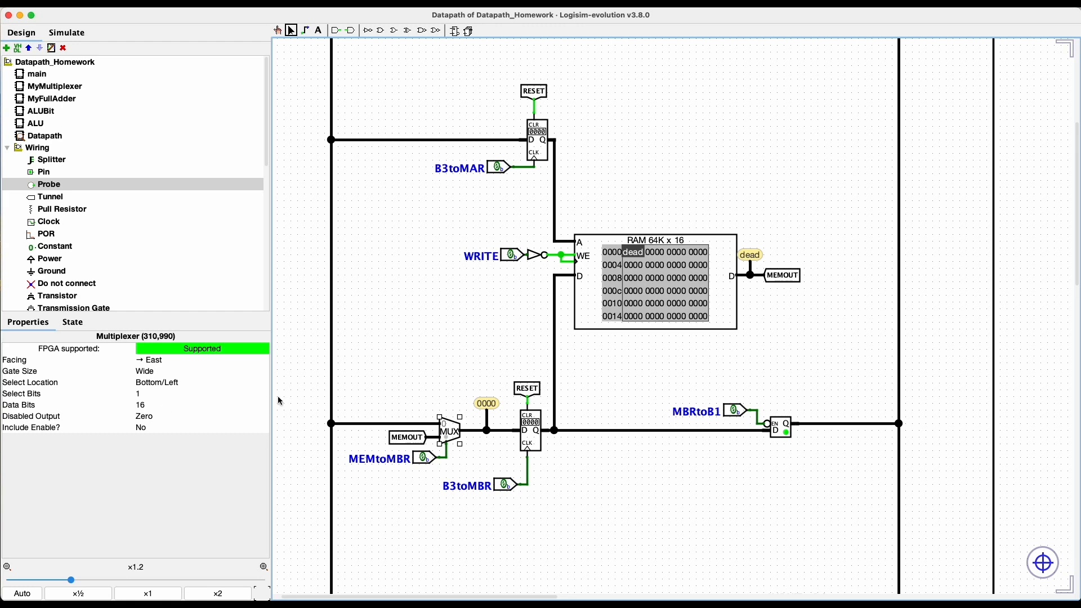
left_click(381, 373)
Set the MEMtoMBR, B3toMBR and MBRtoB1 pins to 1 to send the memory word through the MBR towards Bus 1
left_click(277, 31)
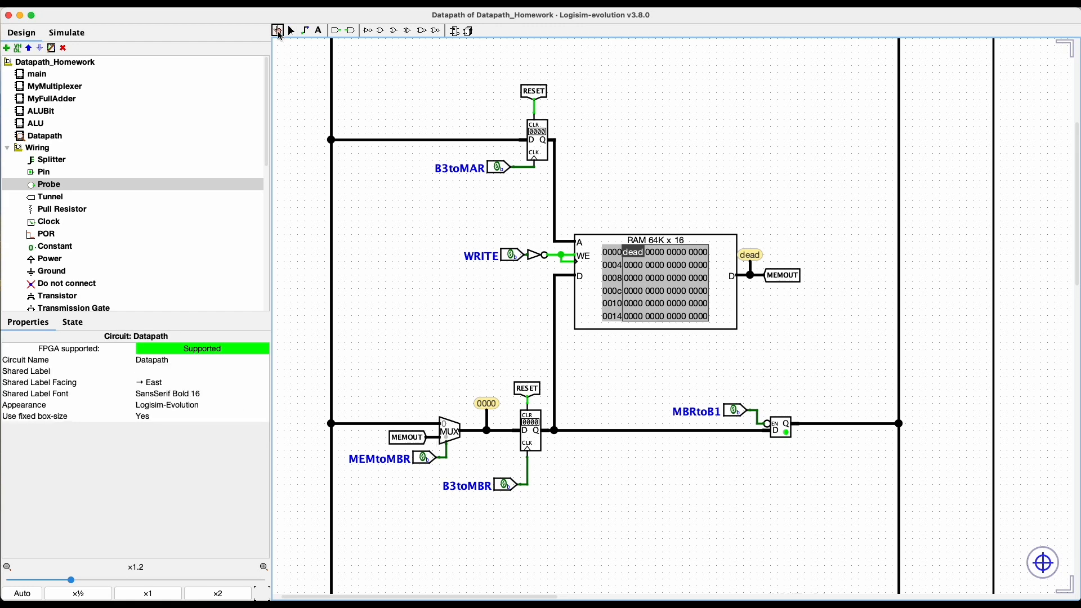
left_click(424, 460)
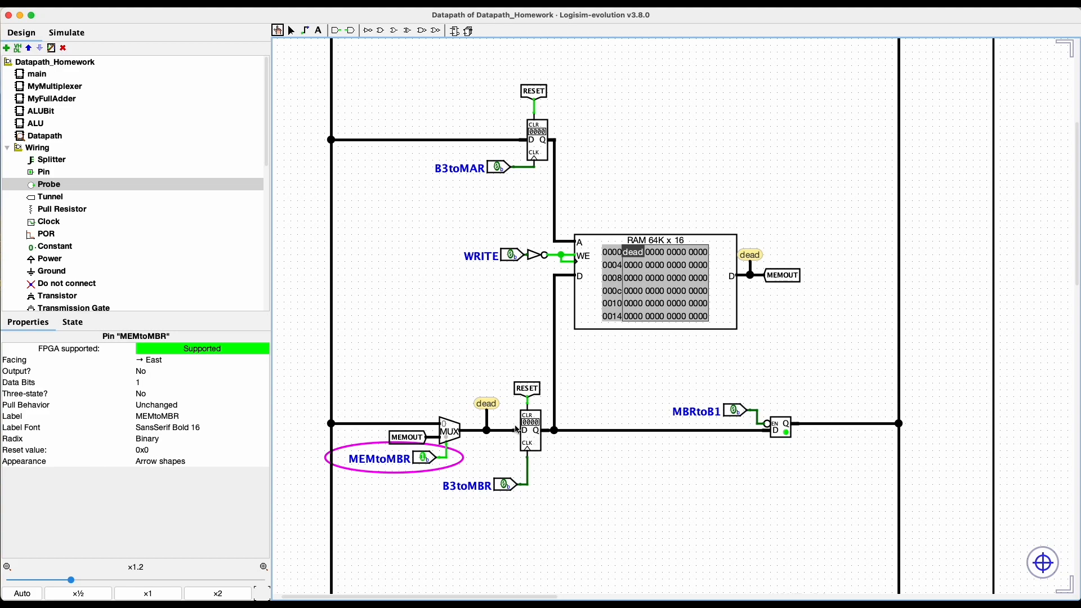
left_click(505, 487)
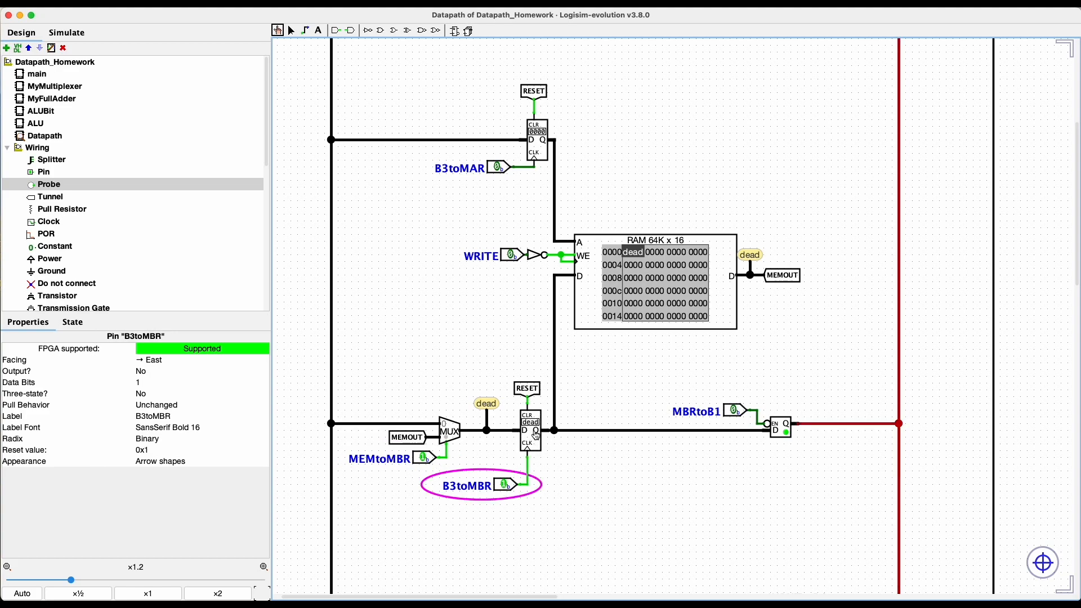
left_click(734, 412)
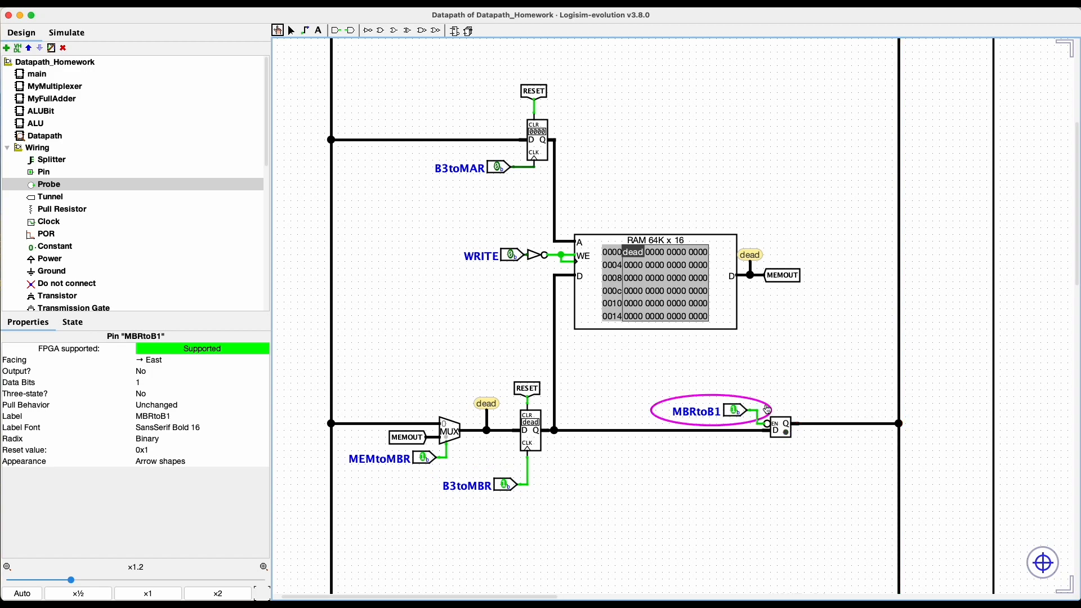
Examine Bus 1 from its probe and the PC and MBR connections down to the INPUTtoB1 section and the ALU
scroll(783, 403, "right", 5)
scroll(783, 403, "down", 1)
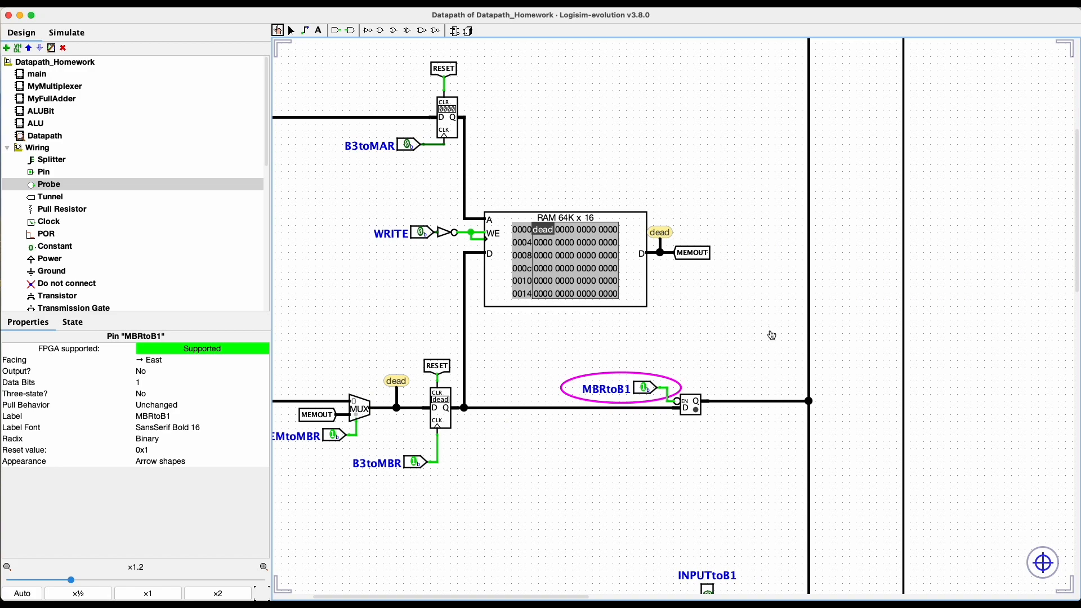
scroll(772, 329, "up", 10)
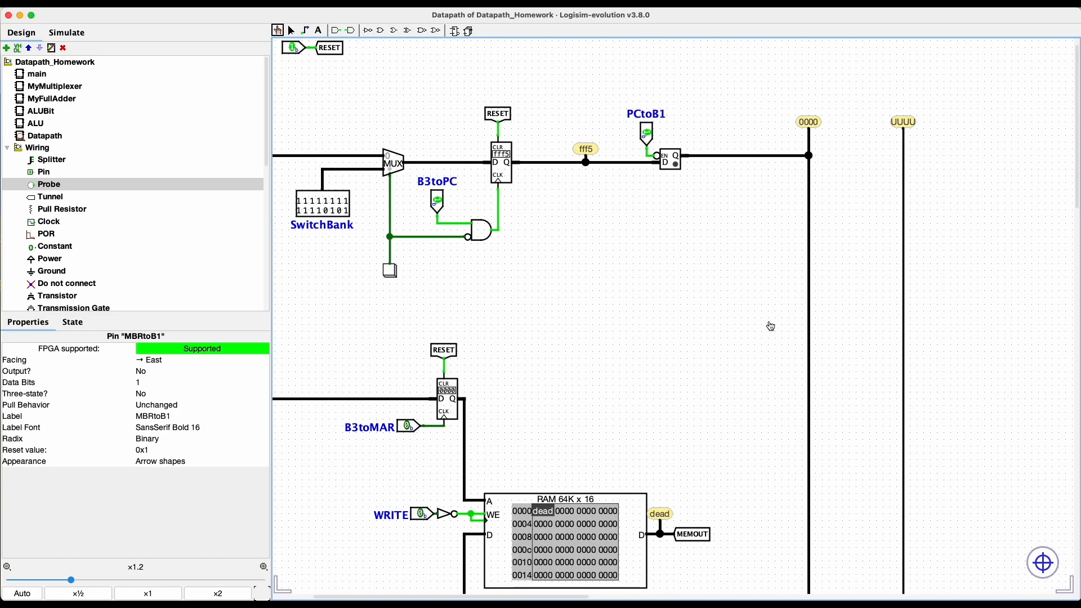
scroll(772, 327, "down", 18)
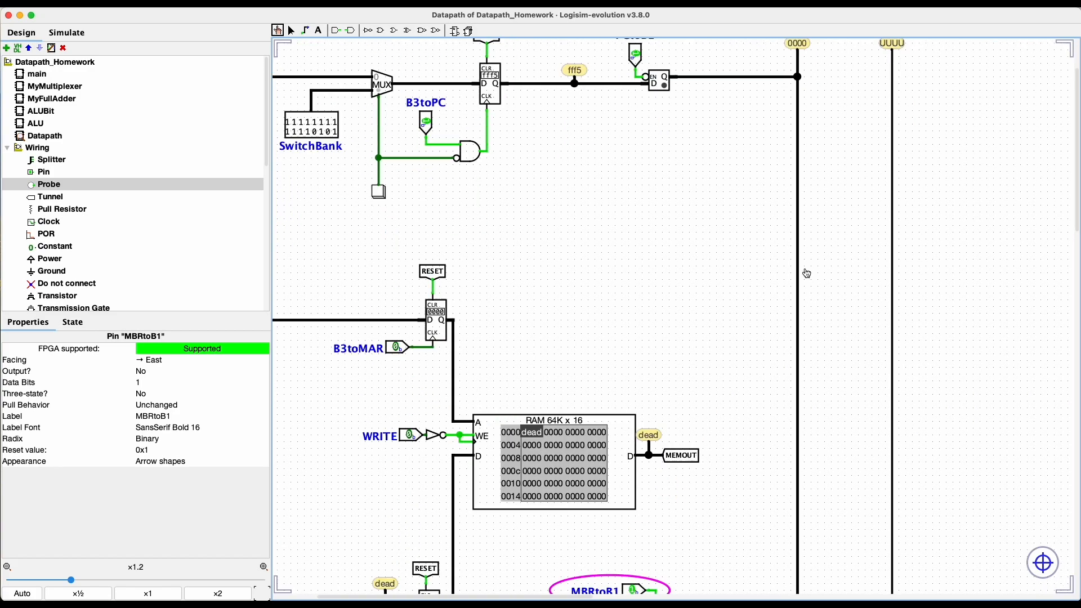
scroll(807, 274, "down", 7)
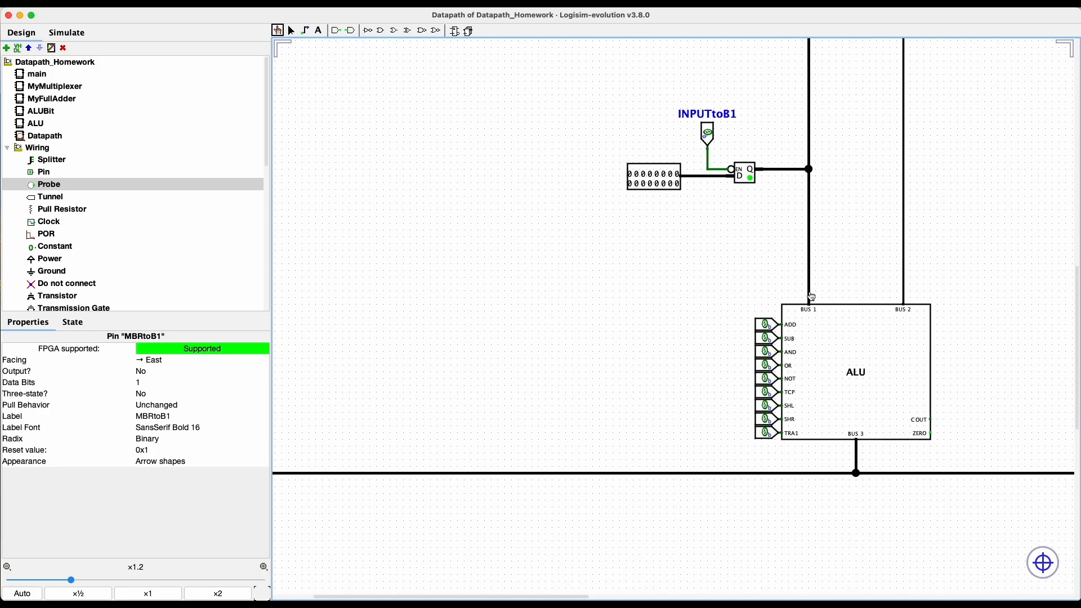
scroll(789, 296, "up", 7)
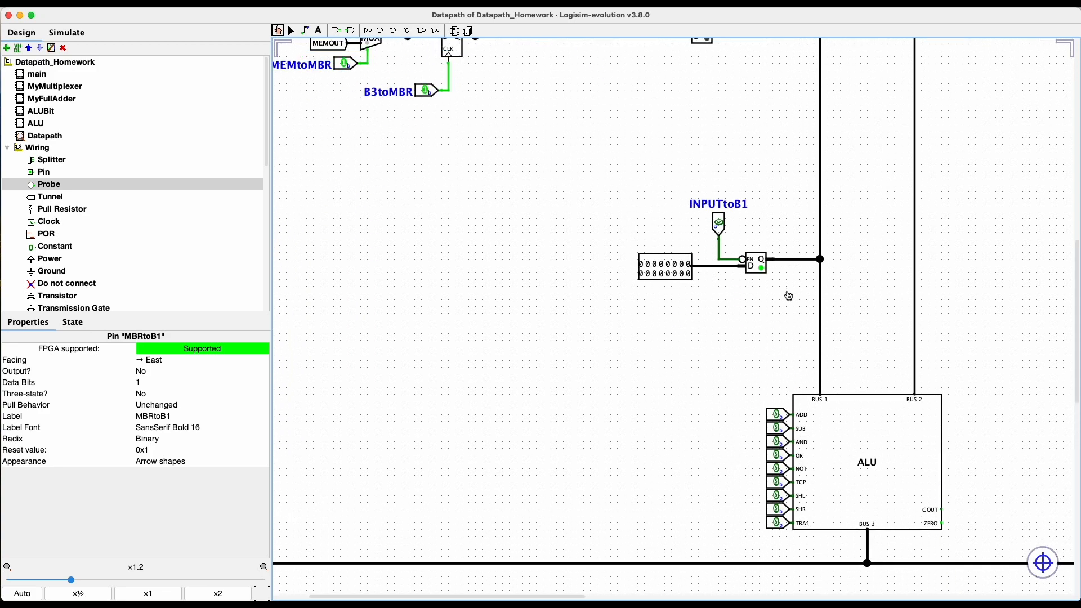
scroll(789, 296, "down", 3)
scroll(789, 296, "down", 1)
scroll(789, 296, "right", 1)
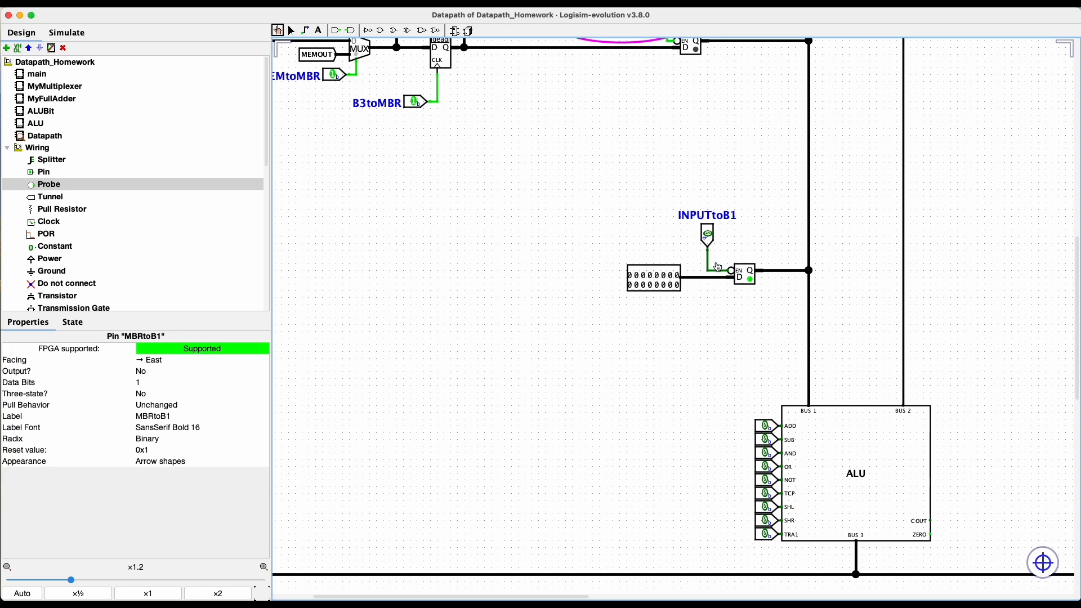
scroll(666, 242, "up", 10)
scroll(666, 242, "left", 5)
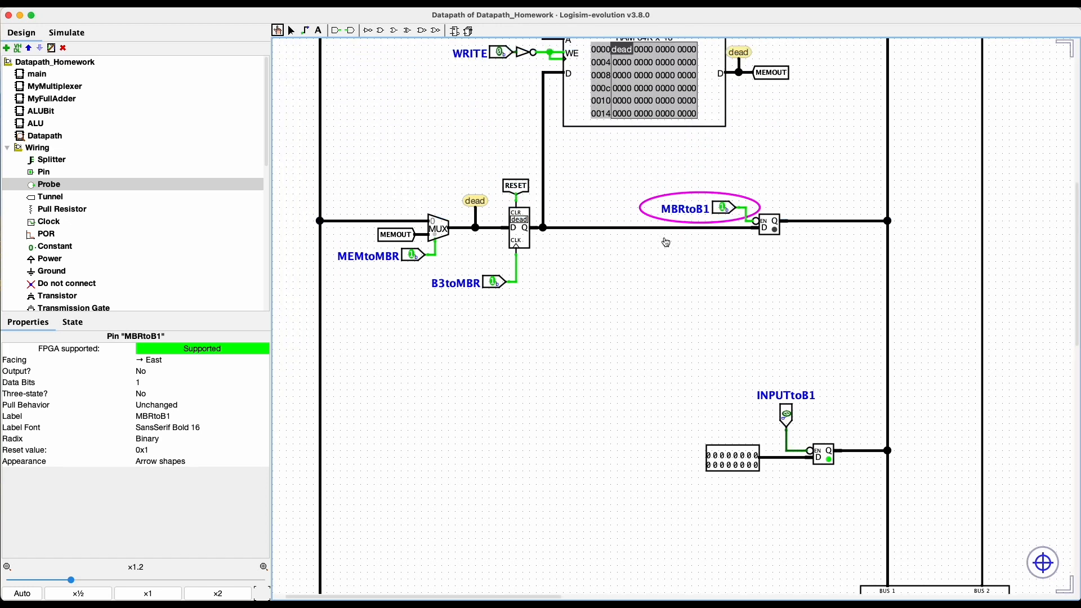
scroll(667, 242, "up", 11)
scroll(666, 242, "left", 2)
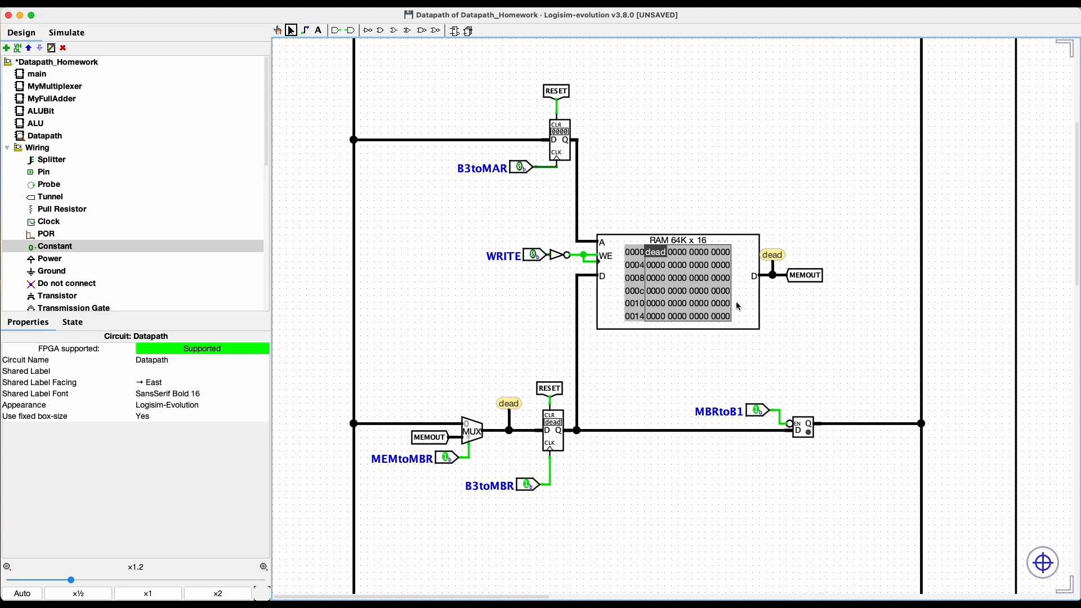
Trace Bus 3 from the ALU output to the PC, MAR and MBR, and examine the ONEtoB2 and R0 sections
scroll(346, 200, "up", 5)
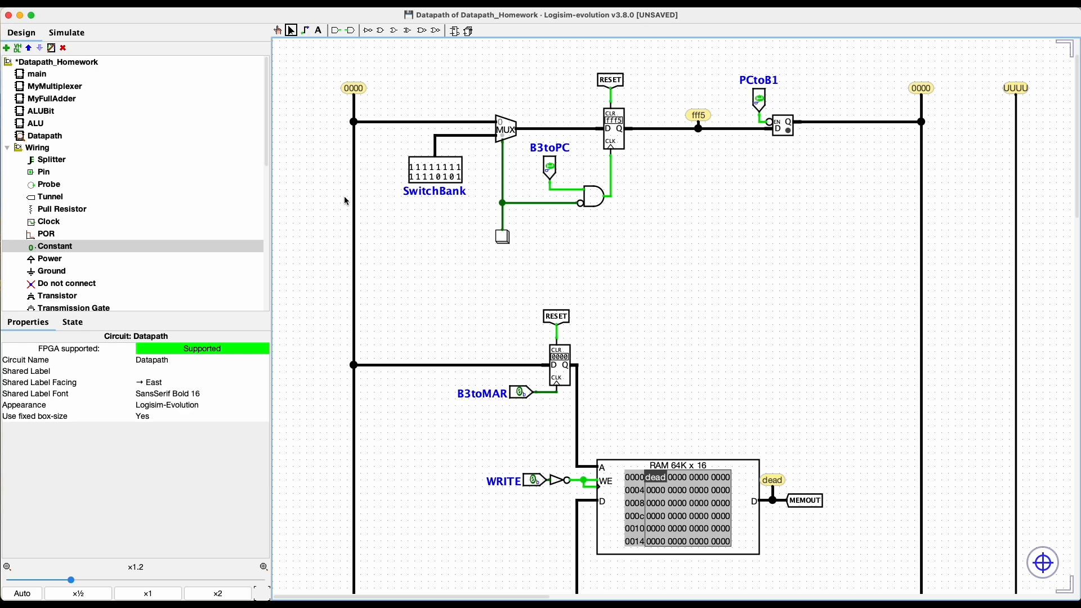
scroll(350, 370, "down", 5)
scroll(351, 370, "down", 12)
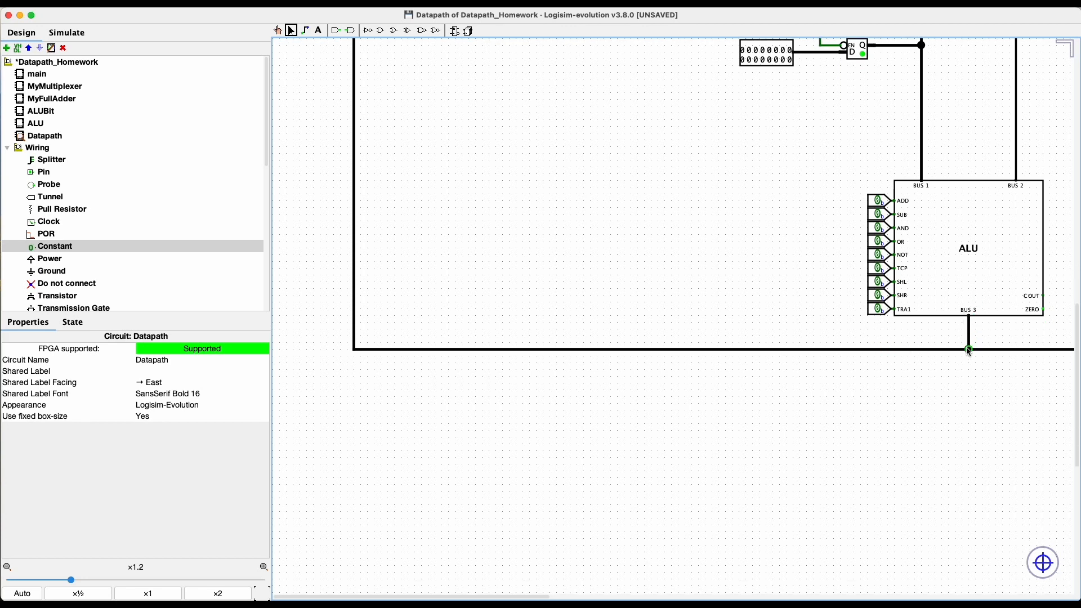
scroll(373, 196, "up", 15)
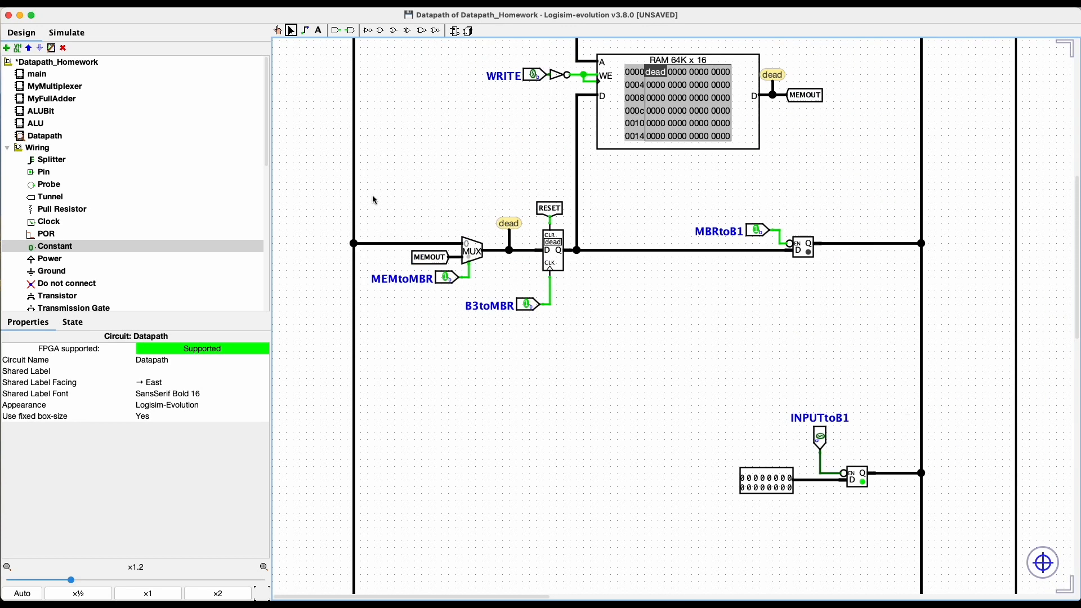
scroll(373, 196, "up", 1)
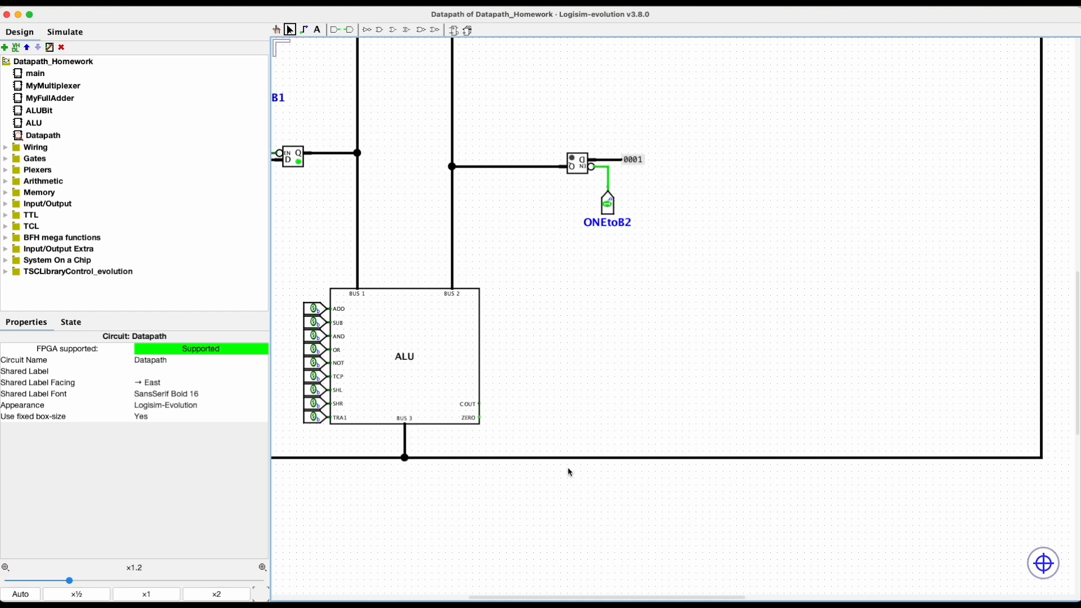
scroll(1034, 135, "up", 10)
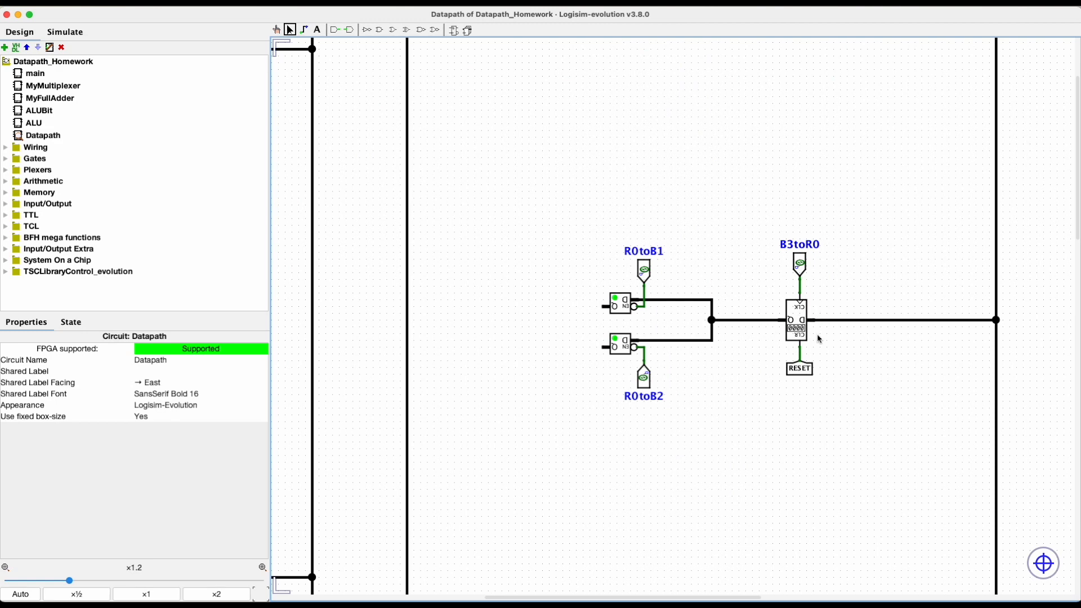
scroll(817, 325, "down", 3)
scroll(817, 325, "left", 10)
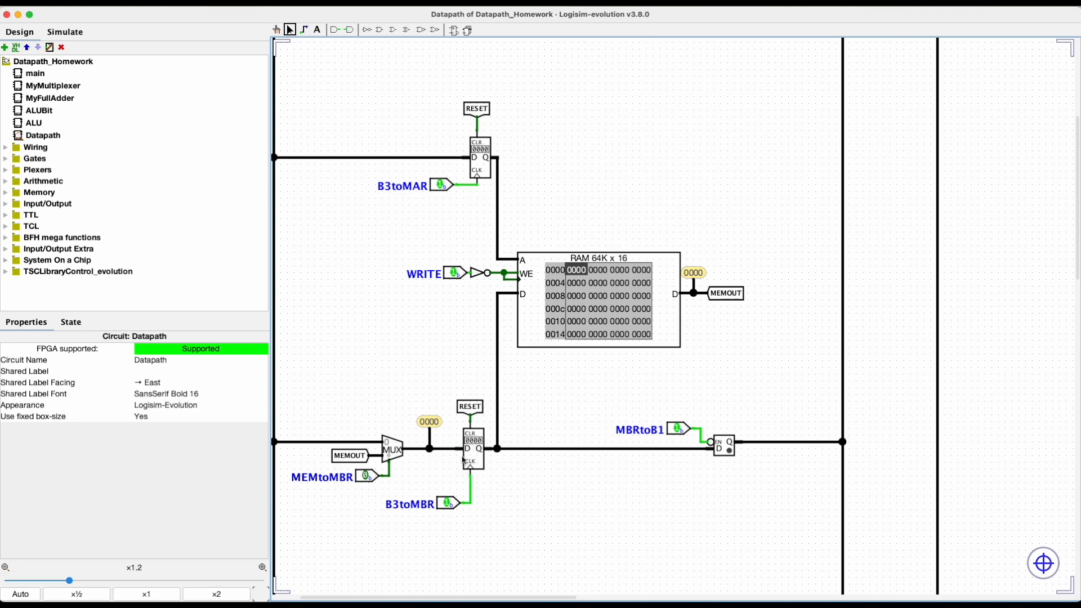
scroll(476, 450, "up", 5)
scroll(476, 450, "left", 2)
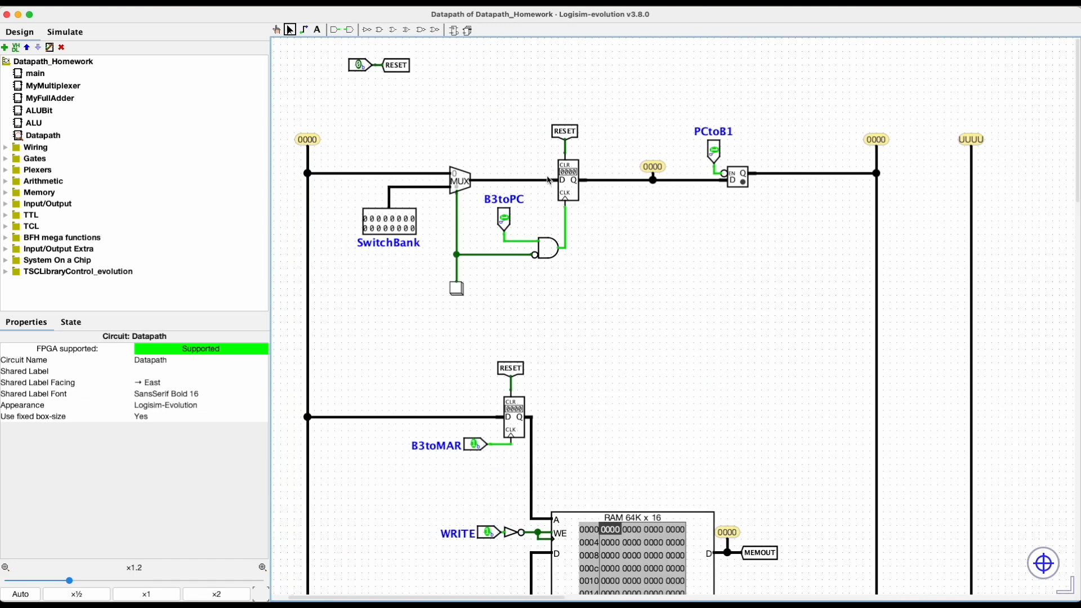
scroll(589, 207, "right", 10)
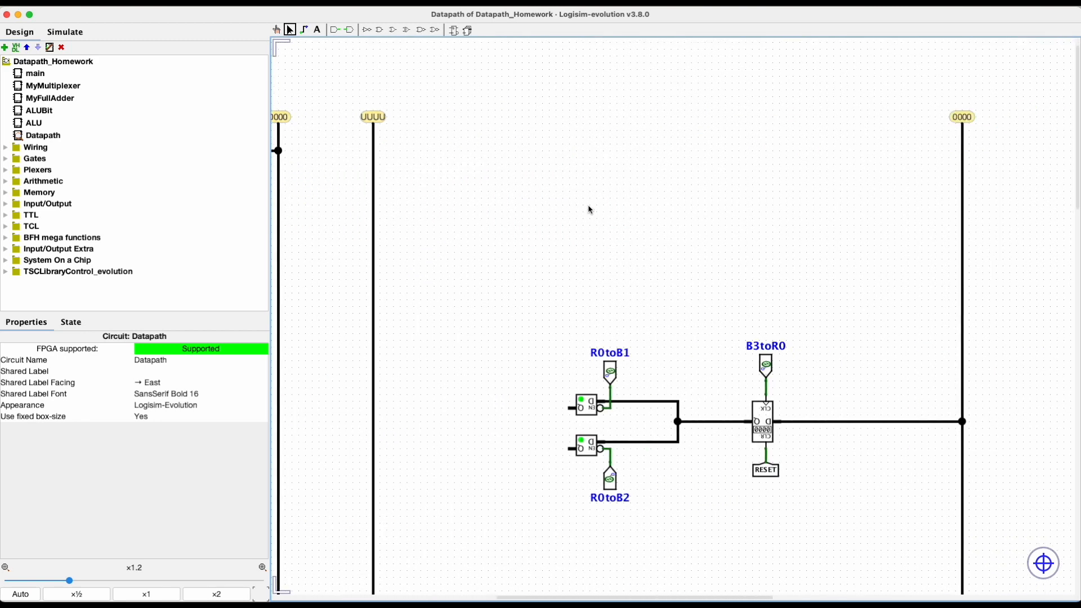
Wire the output of the R0toB2 buffer to Bus 2
scroll(589, 207, "down", 3)
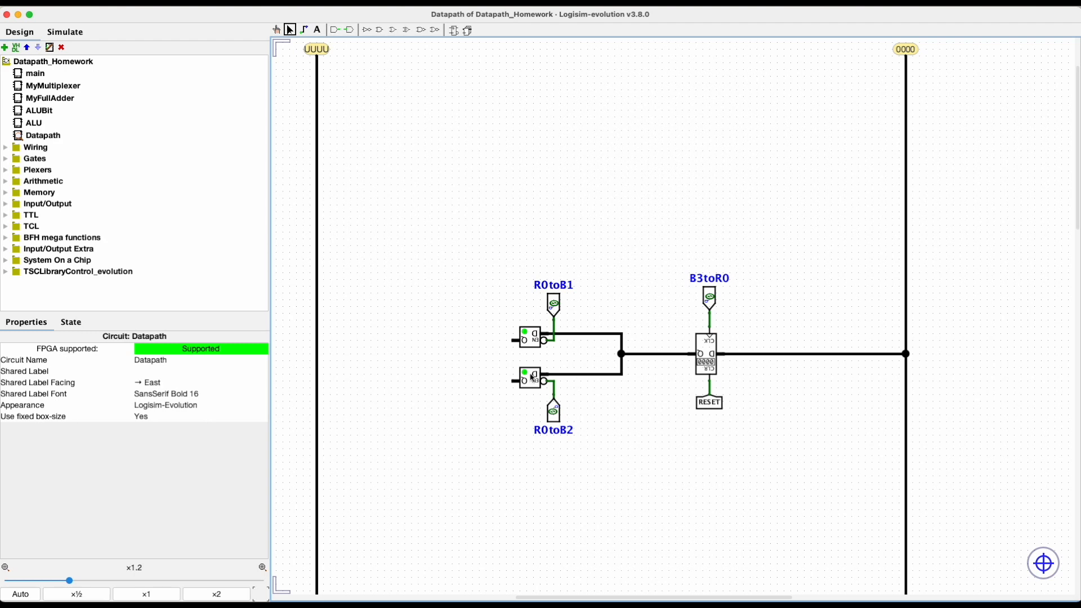
left_click_drag(512, 383, 317, 382)
scroll(362, 365, "left", 5)
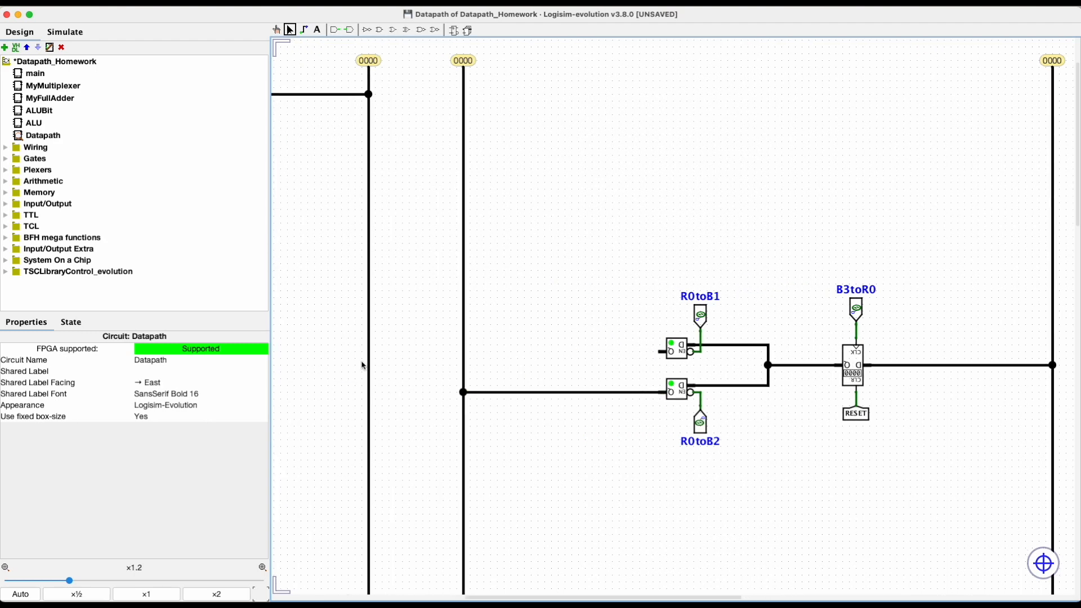
Wire the output of the R0toB1 buffer to Bus 1
left_click_drag(681, 355, 394, 356)
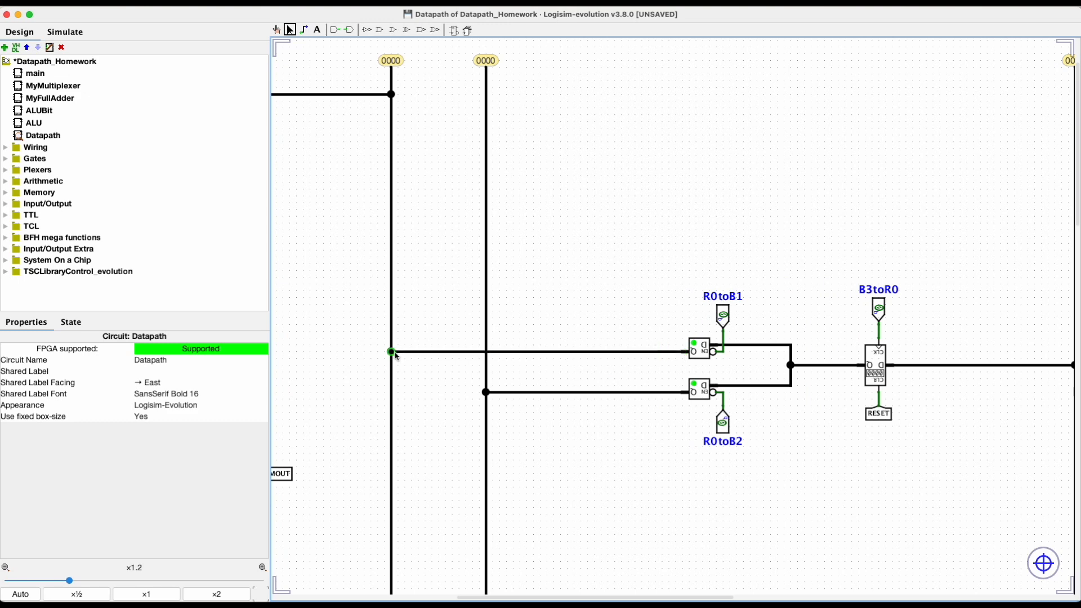
scroll(413, 365, "down", 10)
scroll(413, 365, "left", 1)
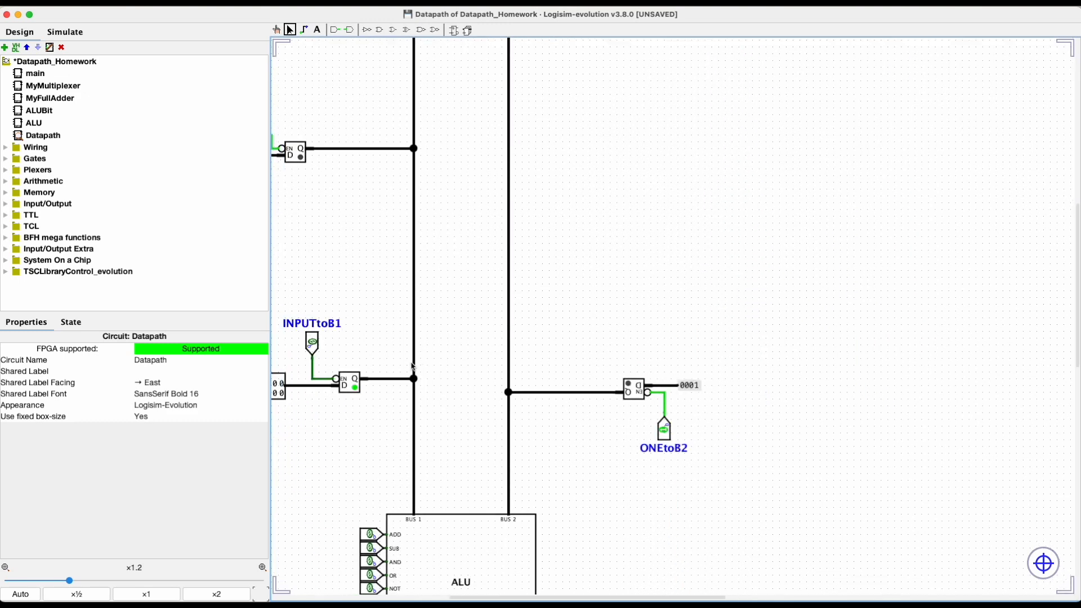
scroll(501, 293, "up", 4)
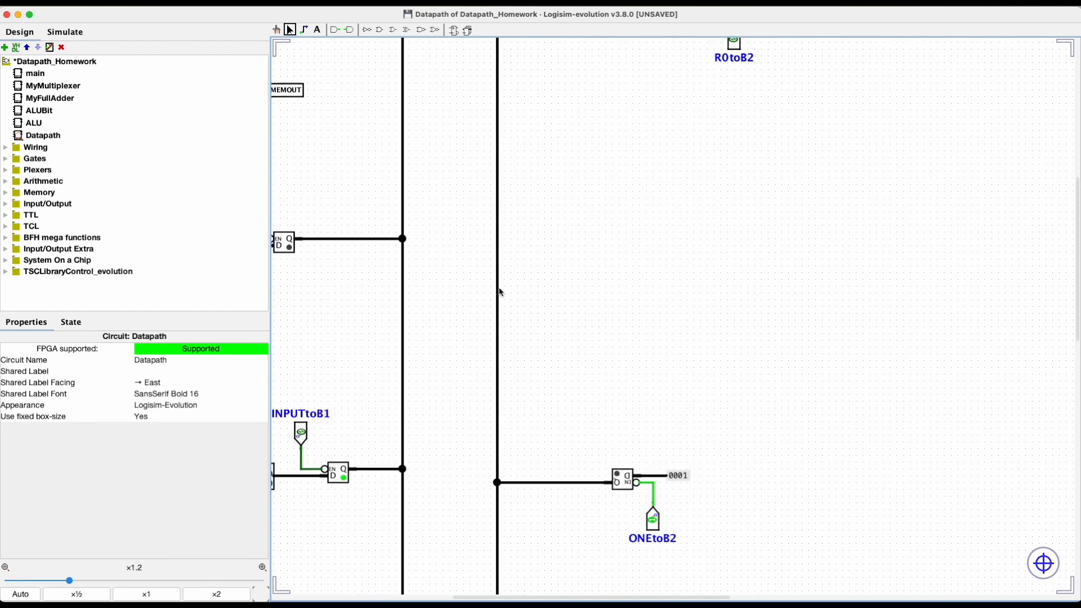
scroll(501, 293, "up", 9)
scroll(501, 292, "right", 4)
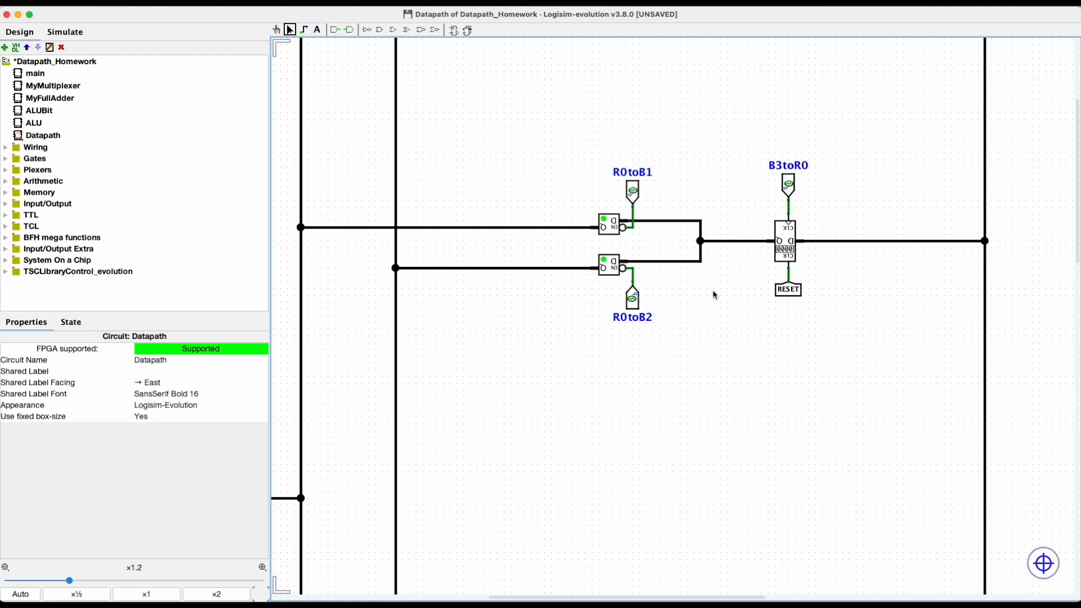
Save the Datapath_Homework project
scroll(716, 295, "down", 10)
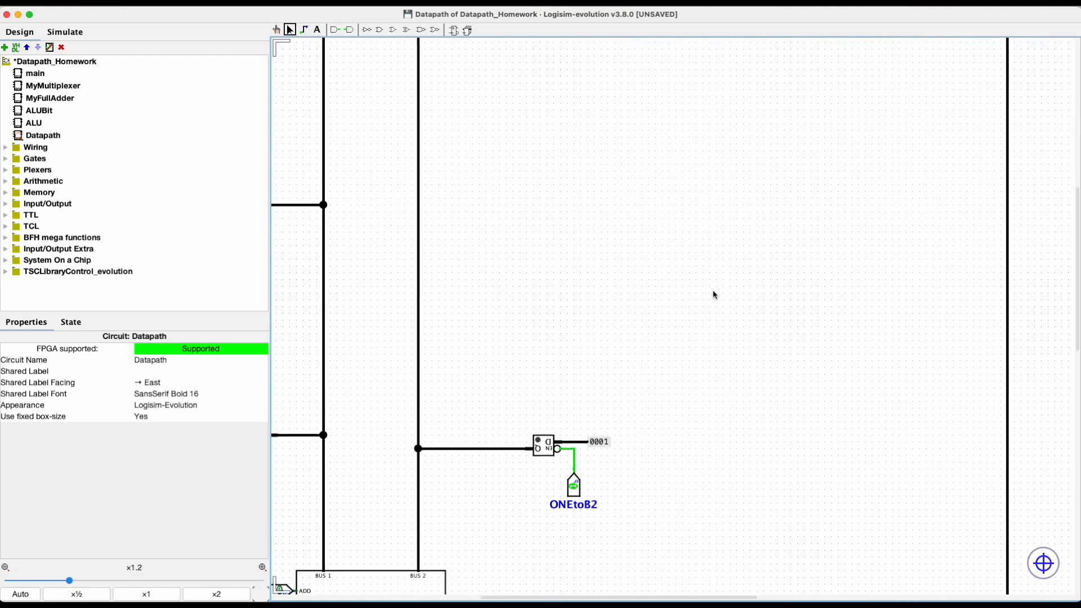
scroll(715, 295, "down", 3)
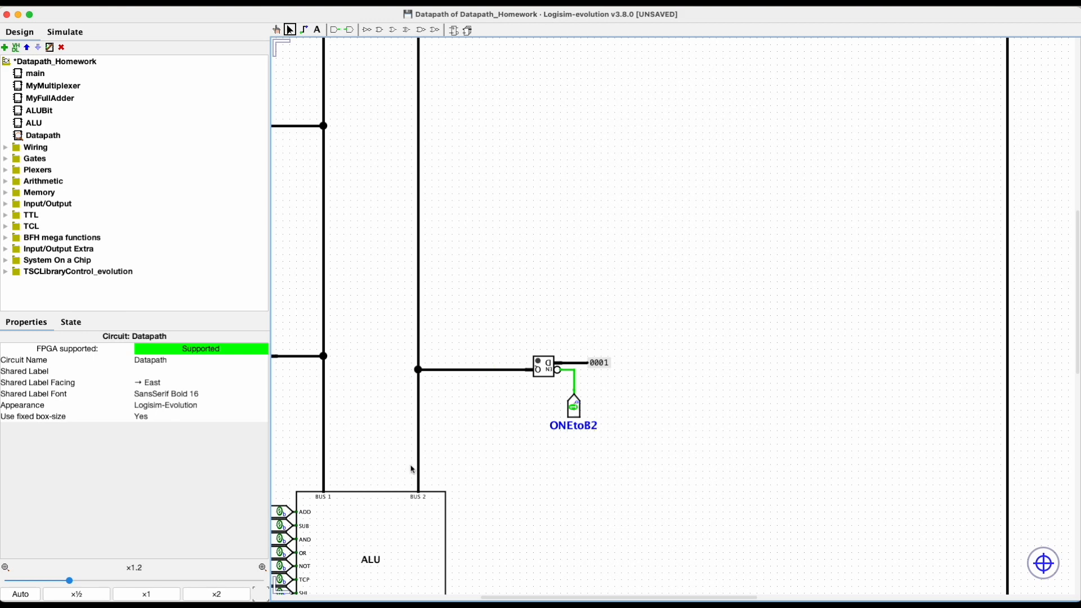
key("super+s")
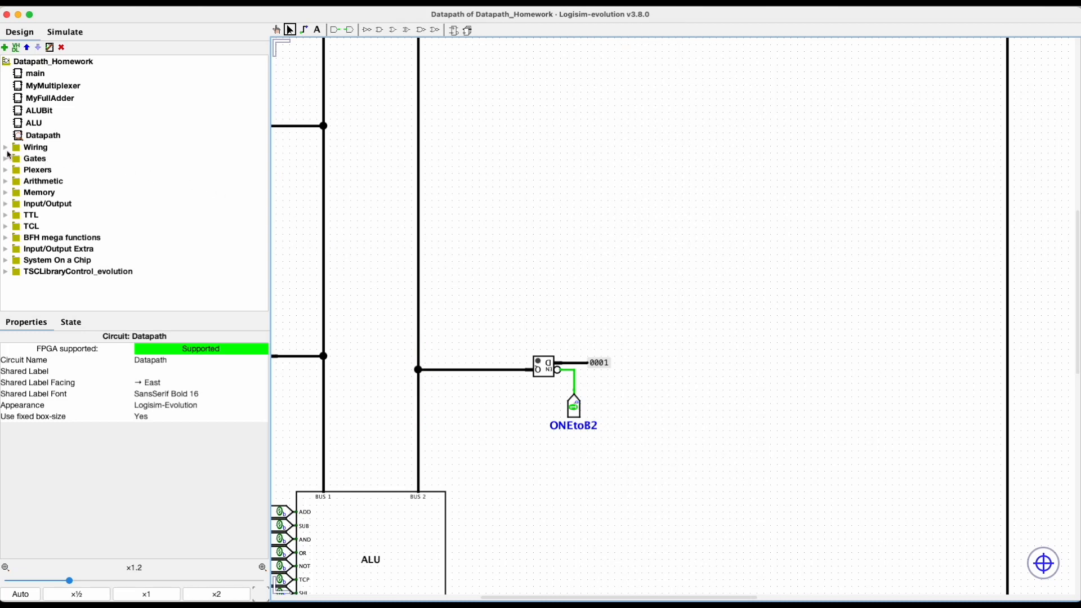
Place a constant above the ONEtoB2 buffer and set its data bits to 16
left_click(5, 149)
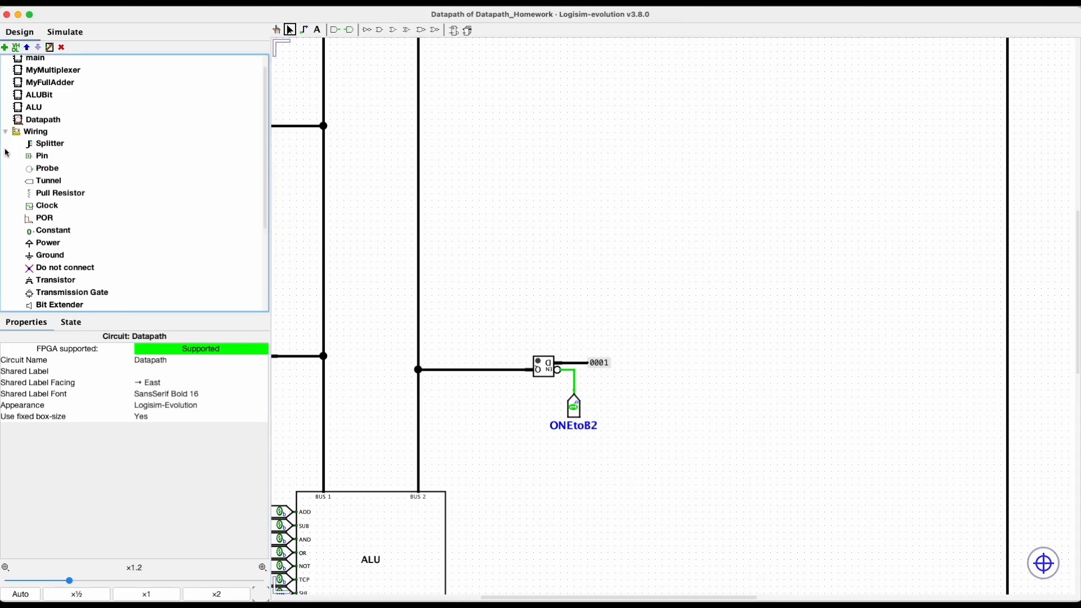
left_click(50, 232)
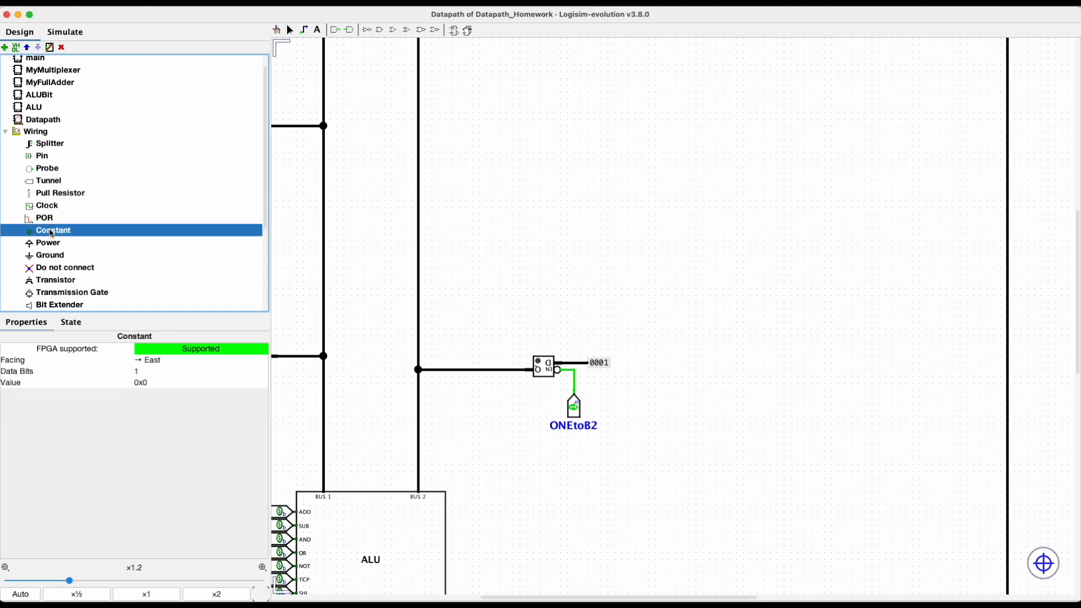
left_click(564, 303)
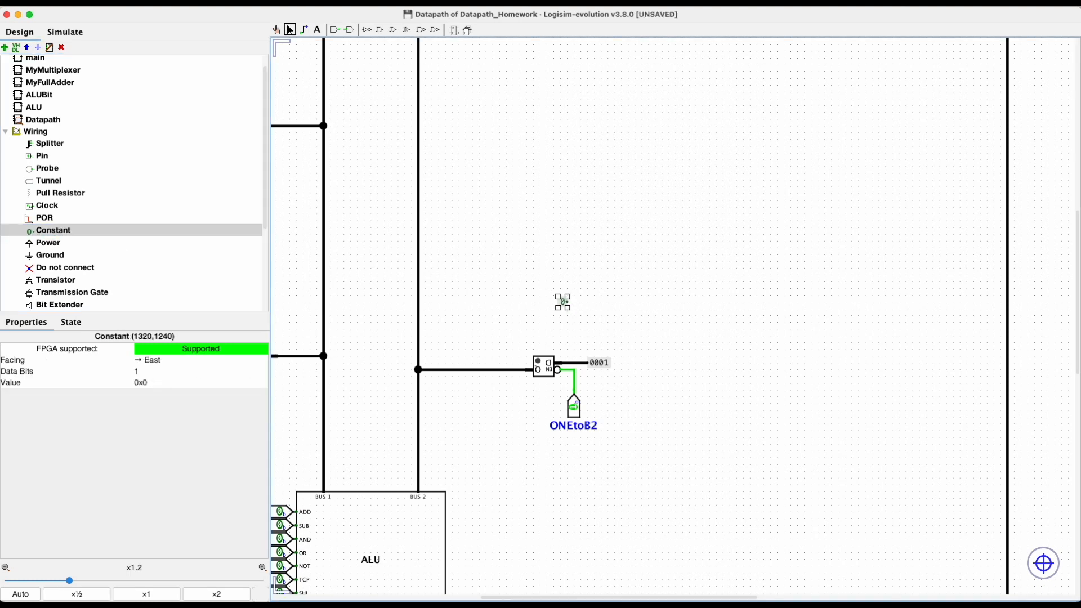
left_click(154, 372)
type("6")
key("Return")
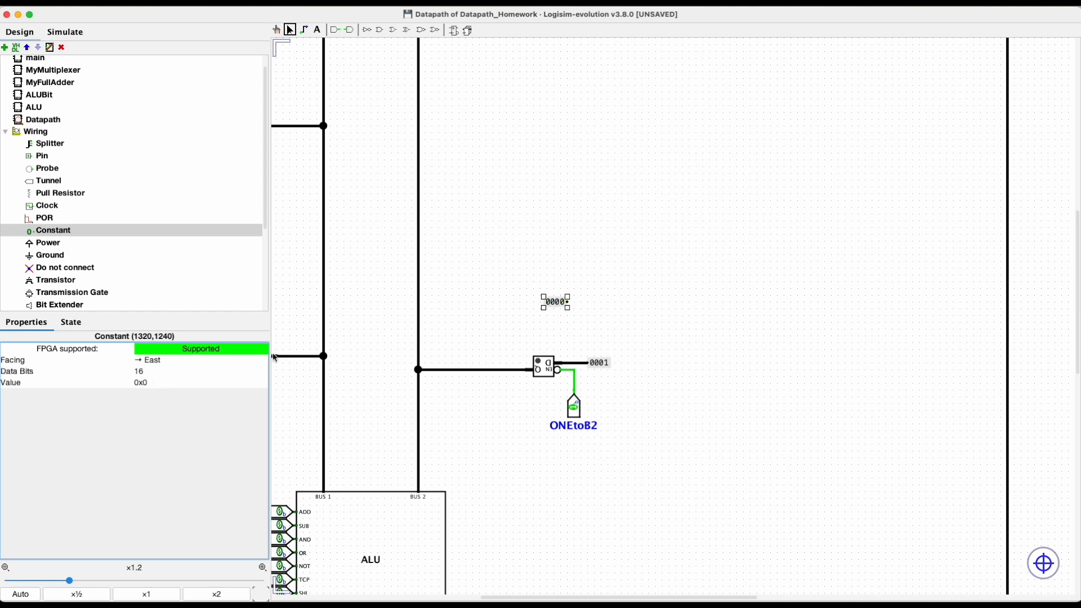
Turn the 16-bit constant to face south and draw a short bent wire from its output
left_click(558, 301)
key("Up")
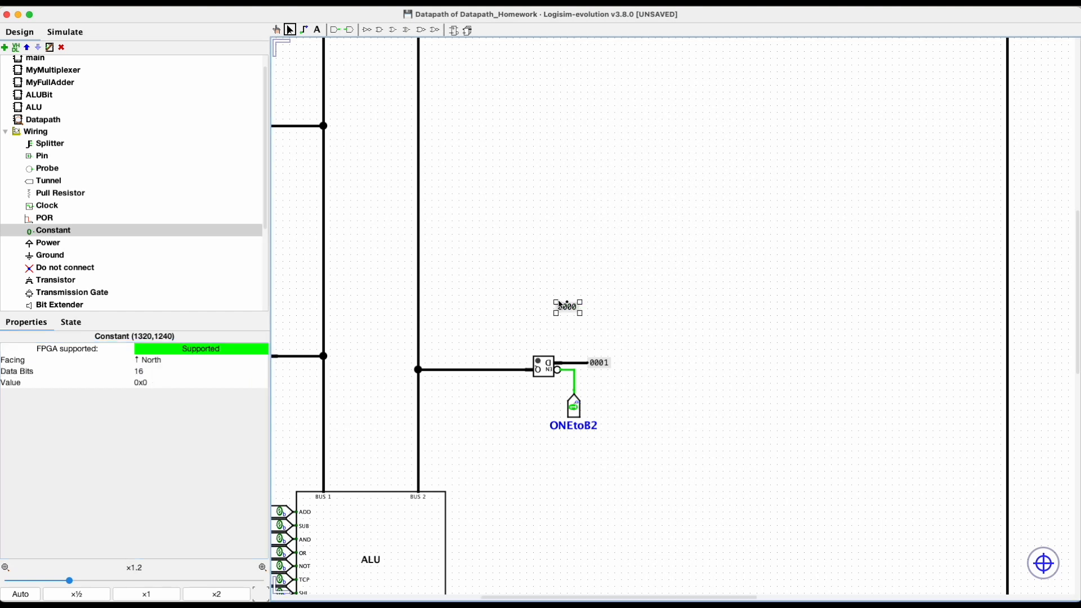
key("Down")
left_click_drag(567, 301, 539, 329)
Set the new constant's value to 0x1, and delete it together with its wire
left_click(163, 383)
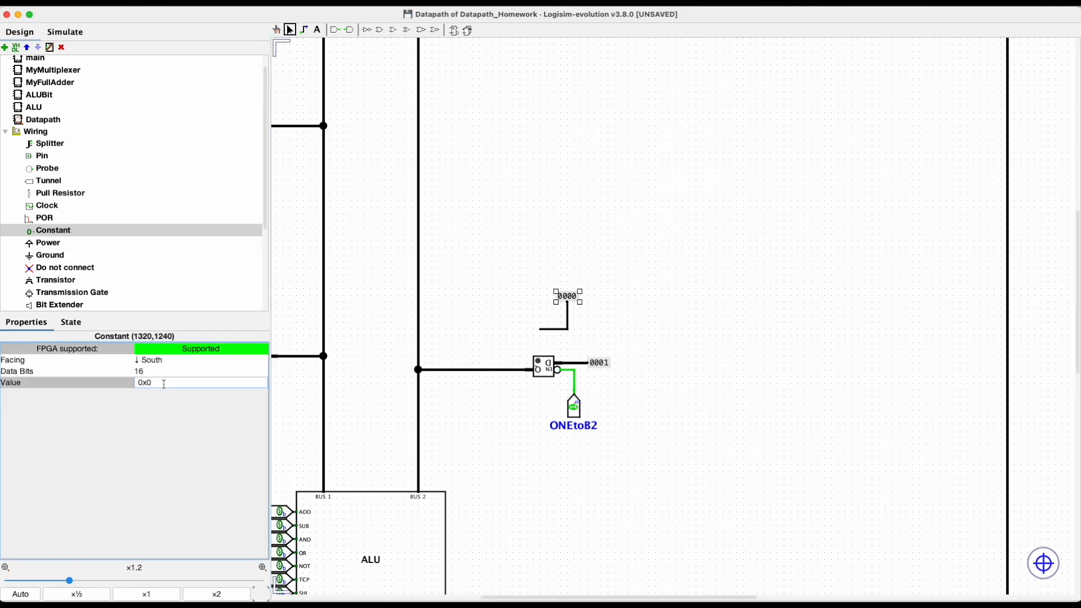
type("001")
key("Return")
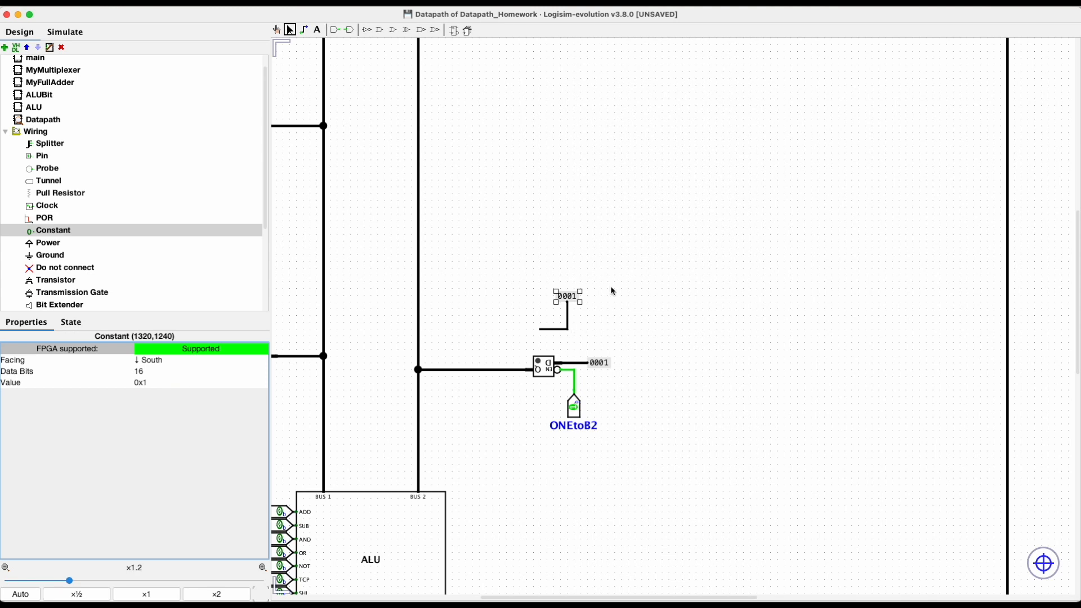
left_click_drag(508, 265, 605, 351)
key("Delete")
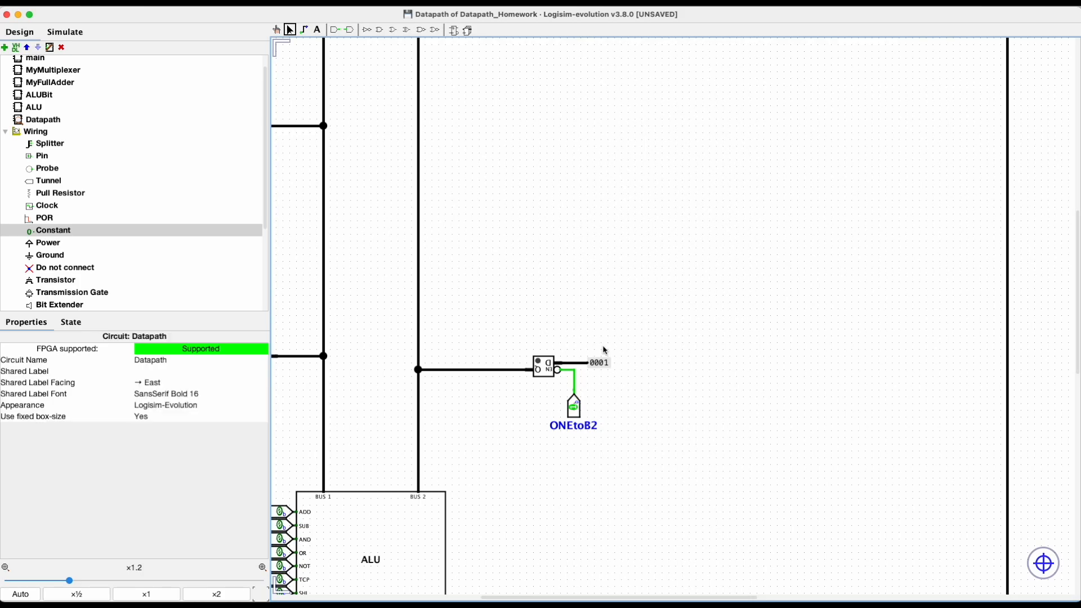
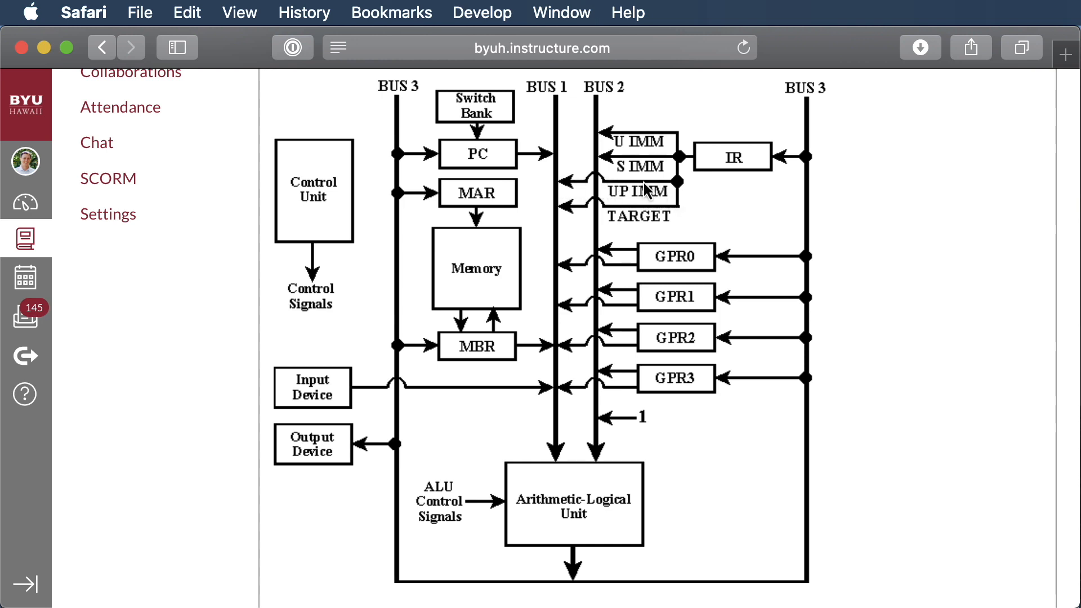
Review the TSC Datapath diagram, and open the Readings schedule from the course syllabus page
scroll(553, 237, "down", 10)
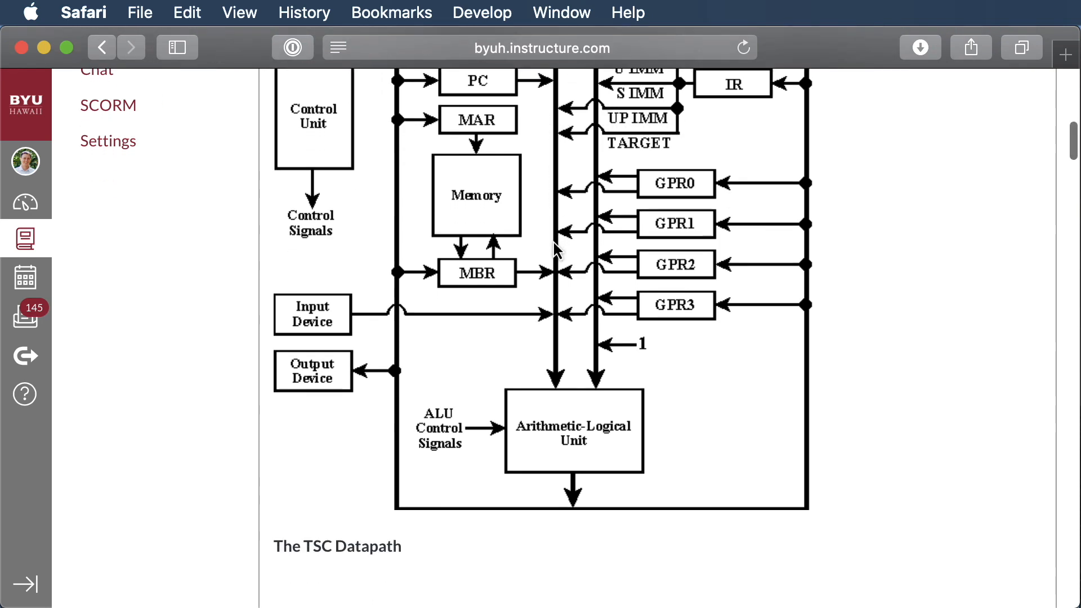
scroll(554, 249, "up", 12)
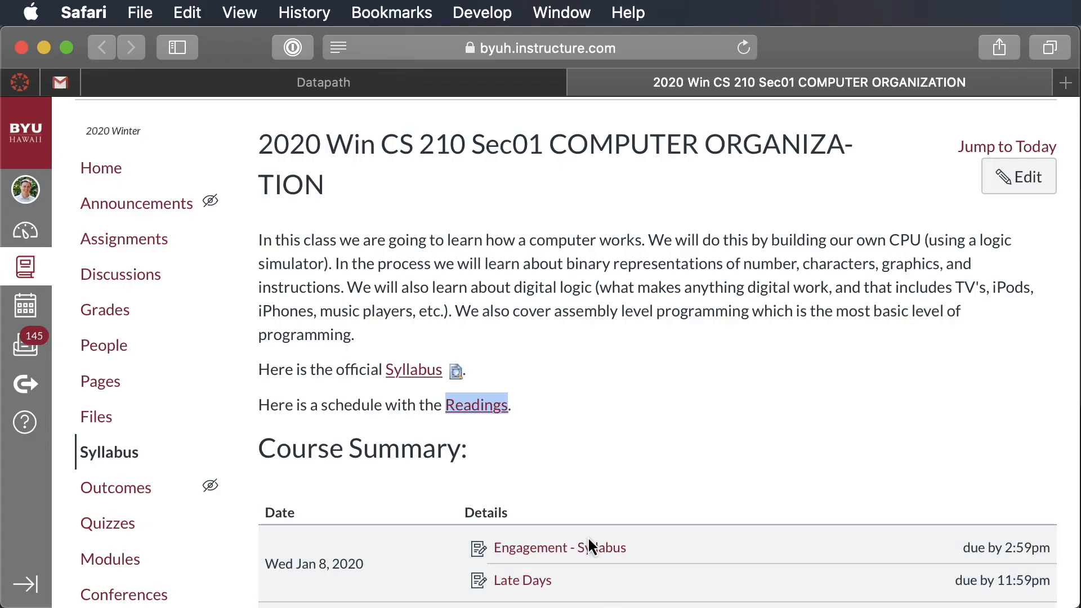
scroll(590, 418, "down", 2)
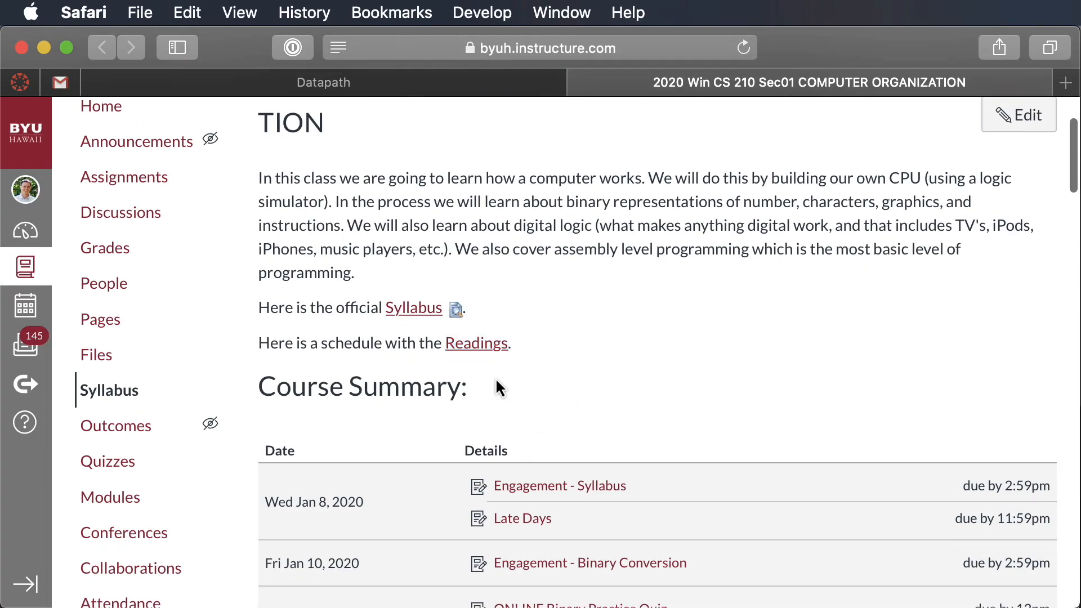
left_click(477, 345)
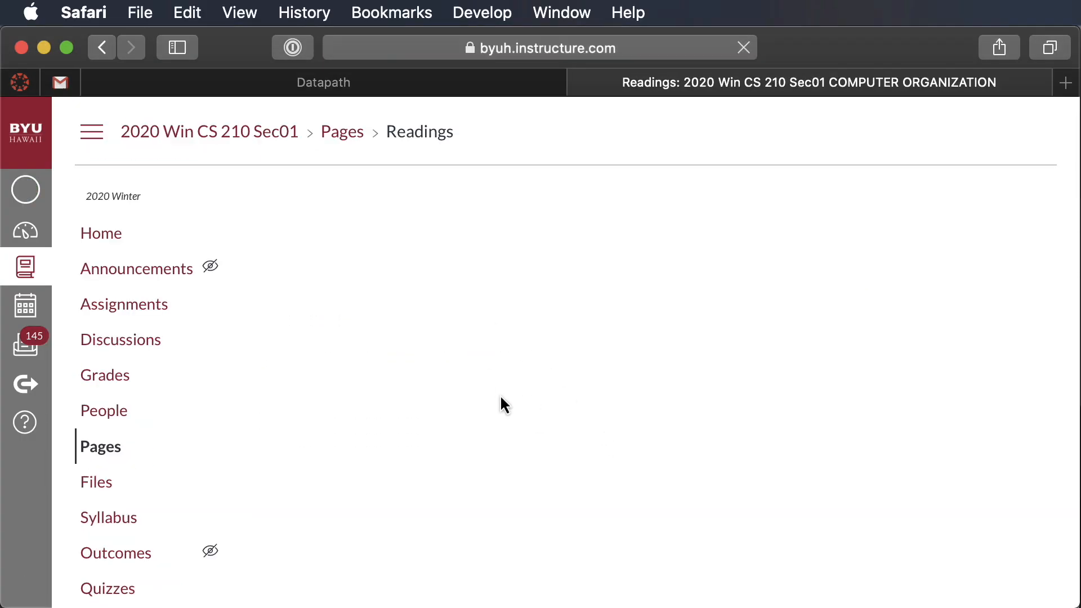
Open the Instructions reading for week 3 and examine the LHI instruction's encoding, description and operation
scroll(500, 394, "down", 3)
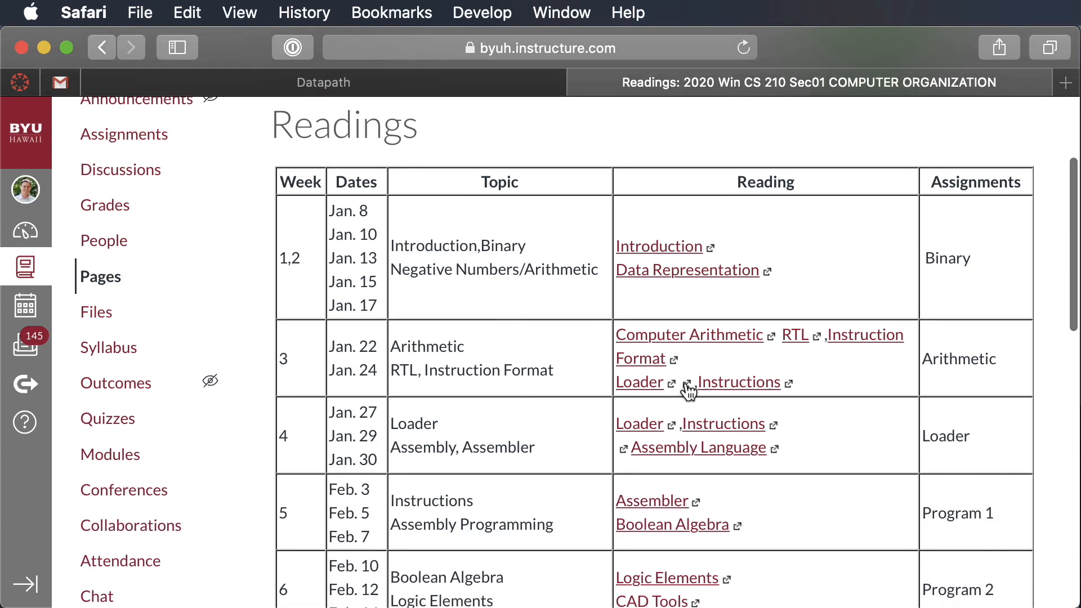
left_click(726, 391)
scroll(297, 479, "down", 5)
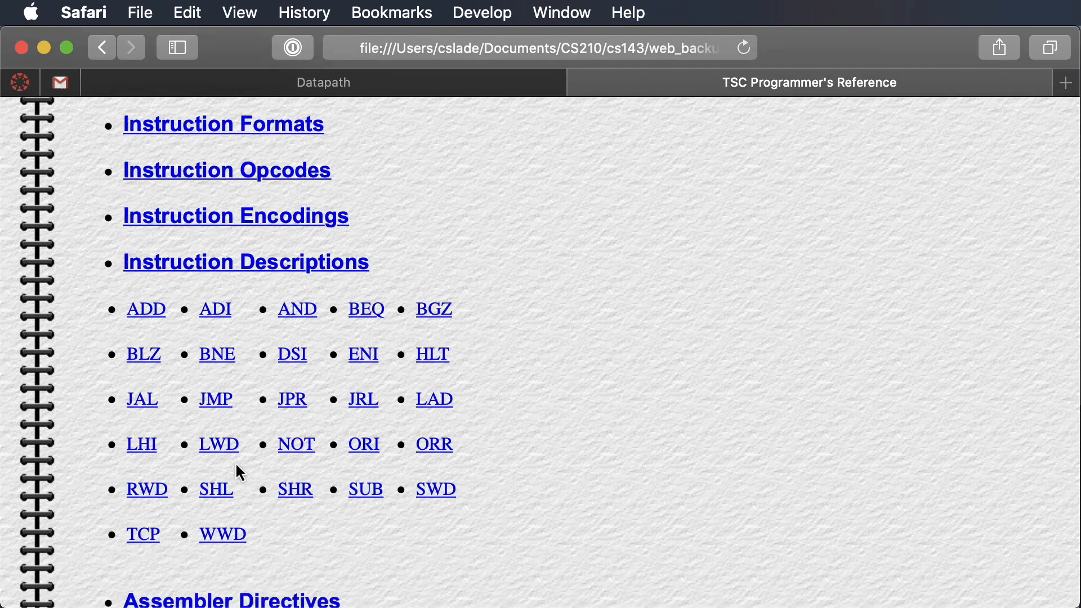
left_click(142, 446)
scroll(397, 431, "down", 4)
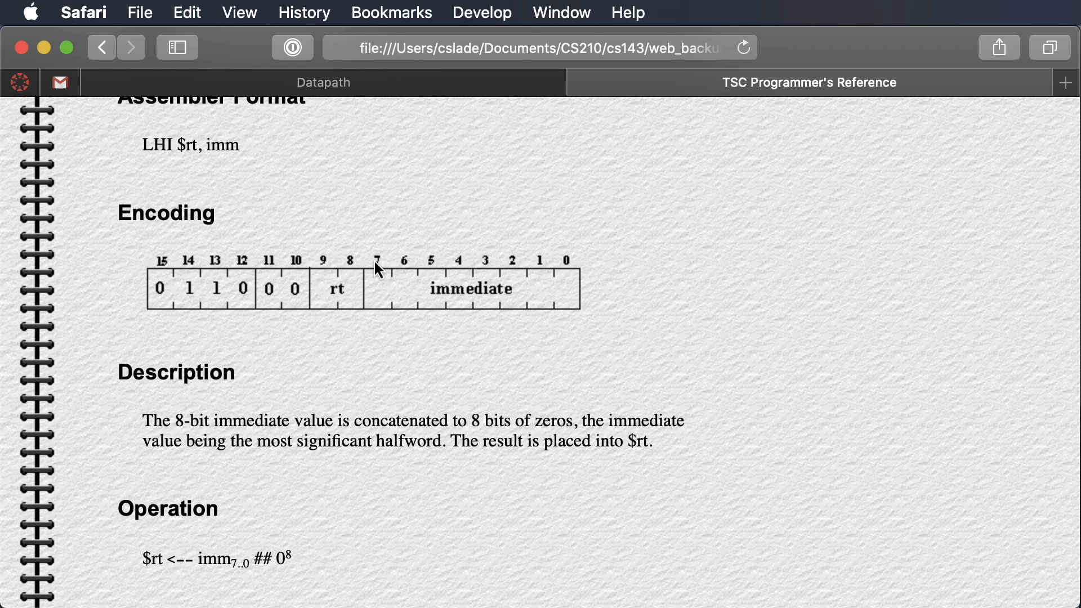
scroll(310, 442, "down", 3)
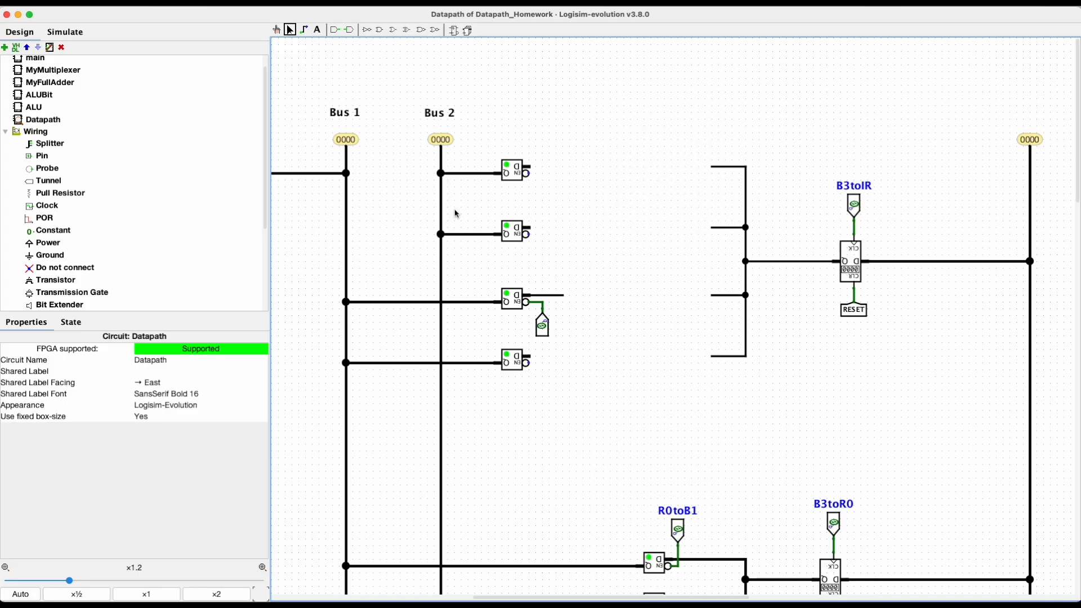
Place a west-facing splitter beside the third IR output branch and wire the branch to its combined end
left_click(46, 146)
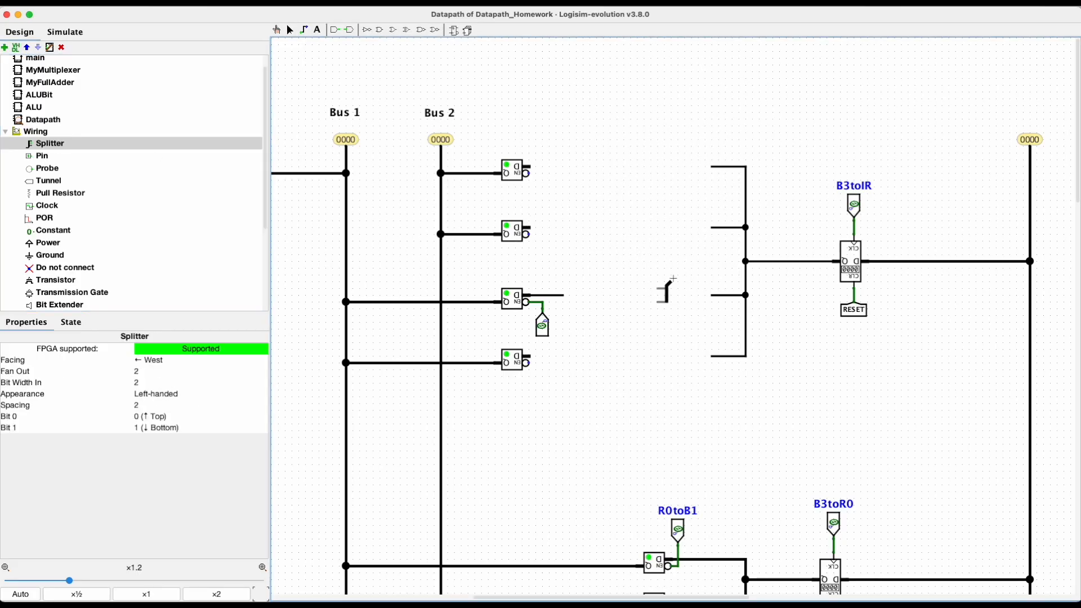
left_click(696, 298)
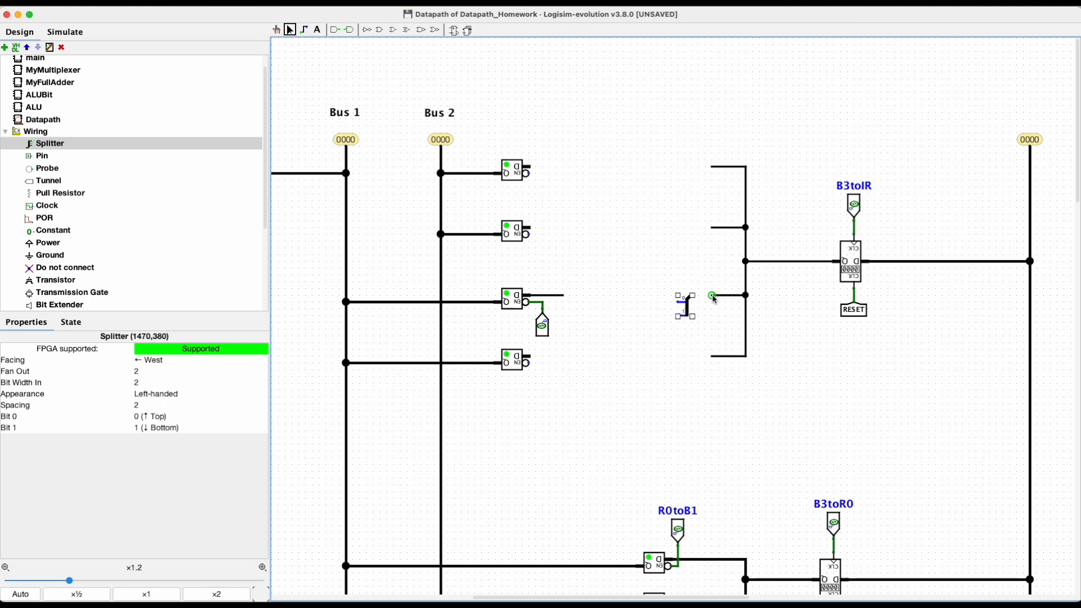
left_click_drag(713, 296, 694, 296)
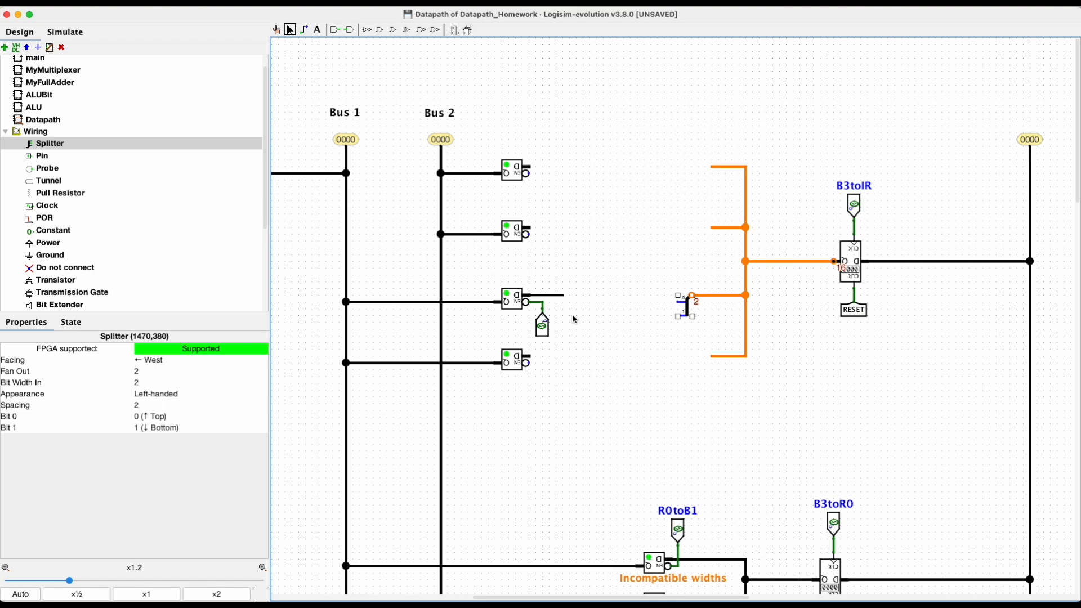
Set the splitter's Bit Width In to 16
left_click(141, 383)
key("BackSpace")
type("16")
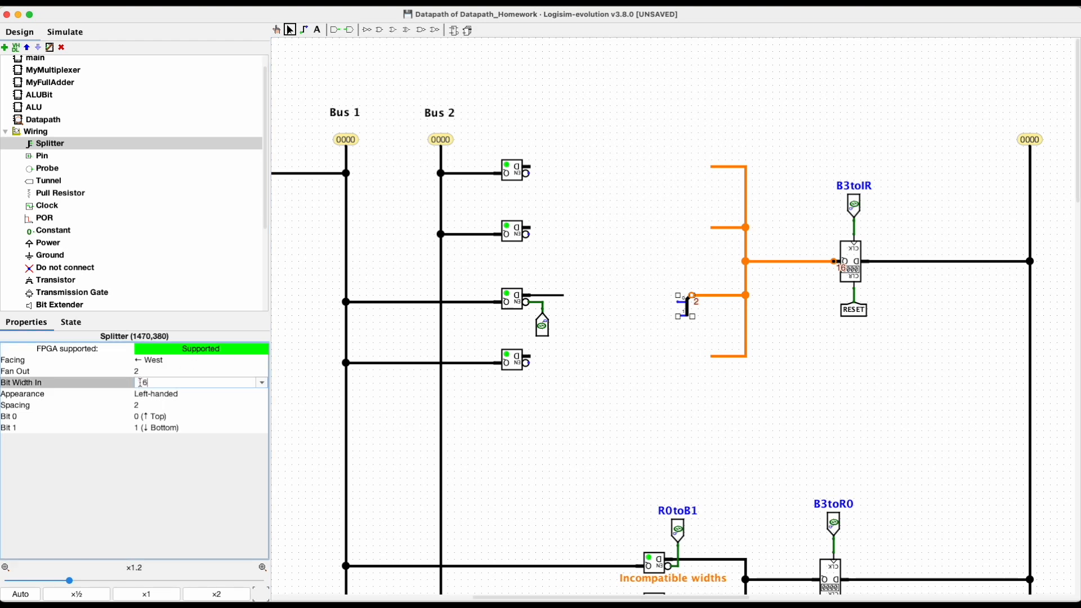
key("Return")
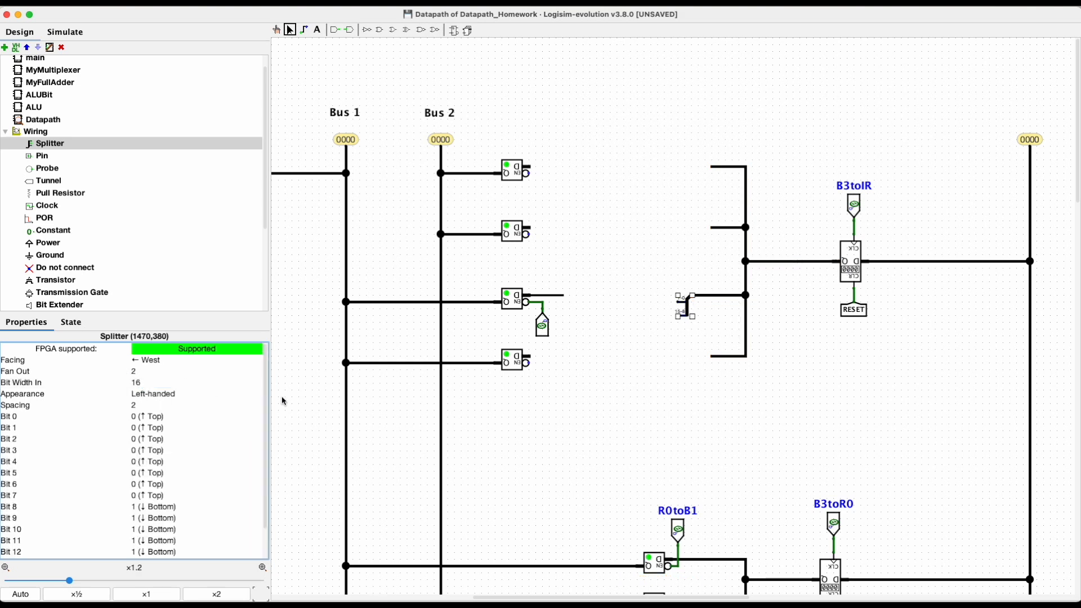
Draw a short wire from the splitter's 7-0 output towards the third buffer
left_click(262, 567)
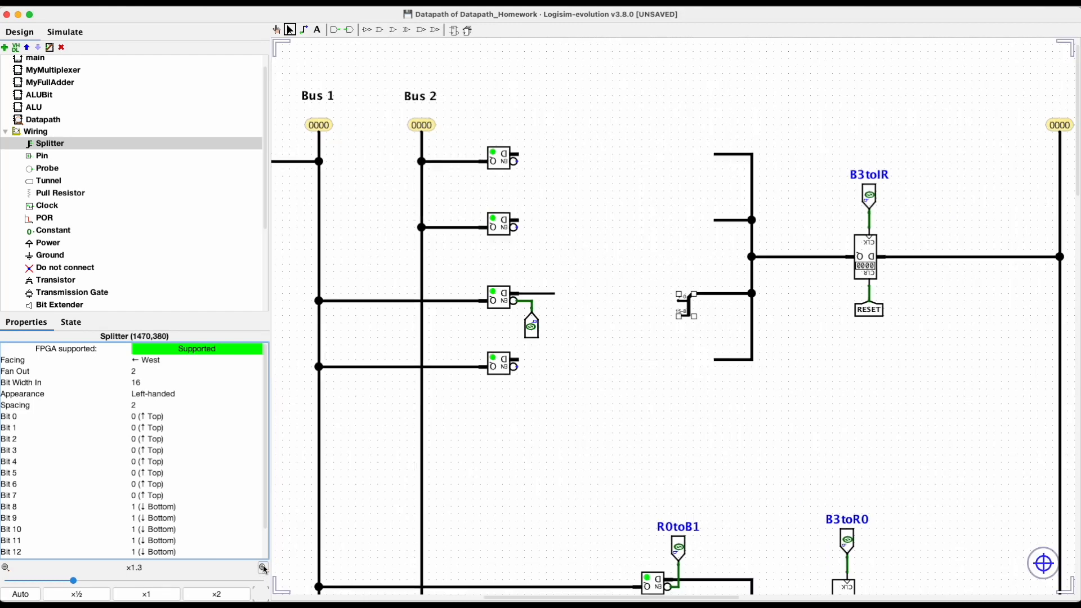
left_click(262, 568)
left_click(262, 568)
scroll(489, 455, "up", 2)
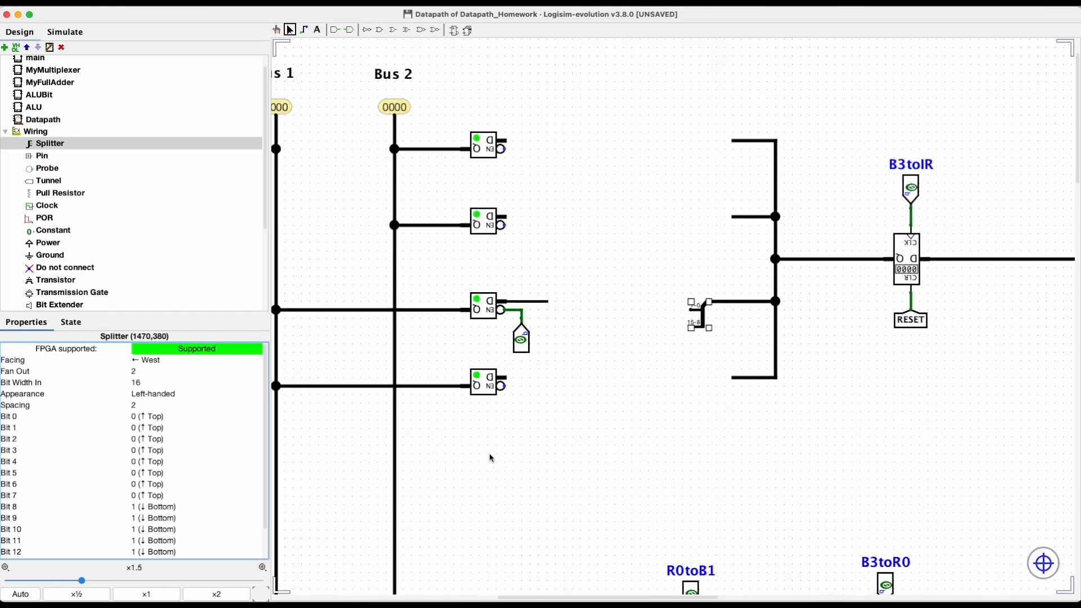
left_click(676, 335)
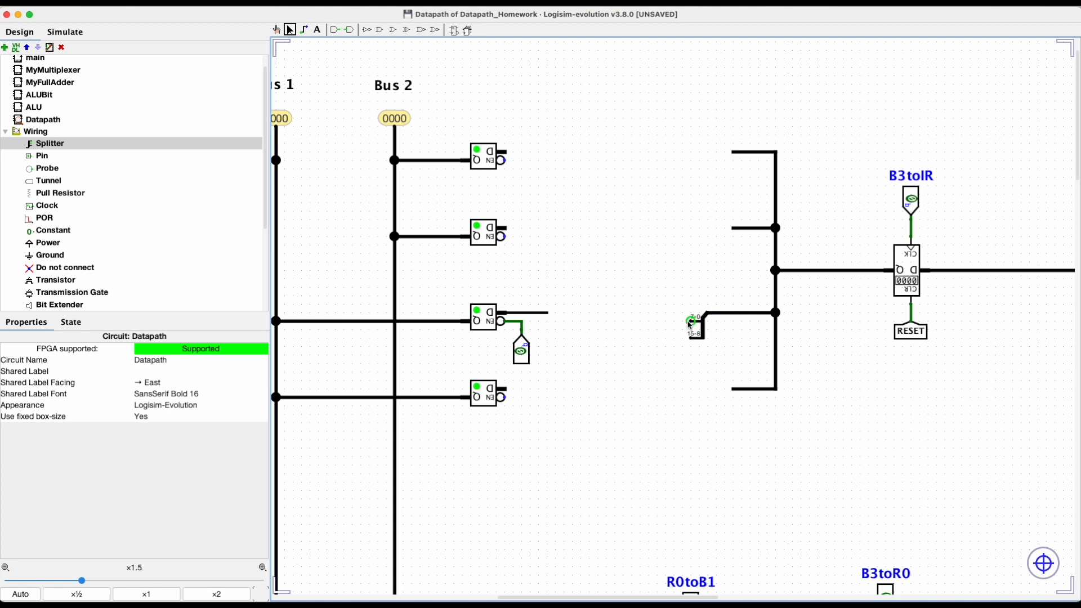
left_click_drag(692, 322, 639, 325)
Place an east-facing duplicate of the splitter at the third buffer's input wire and wire the original's 7-0 output to its 15-8 end
left_click(58, 147)
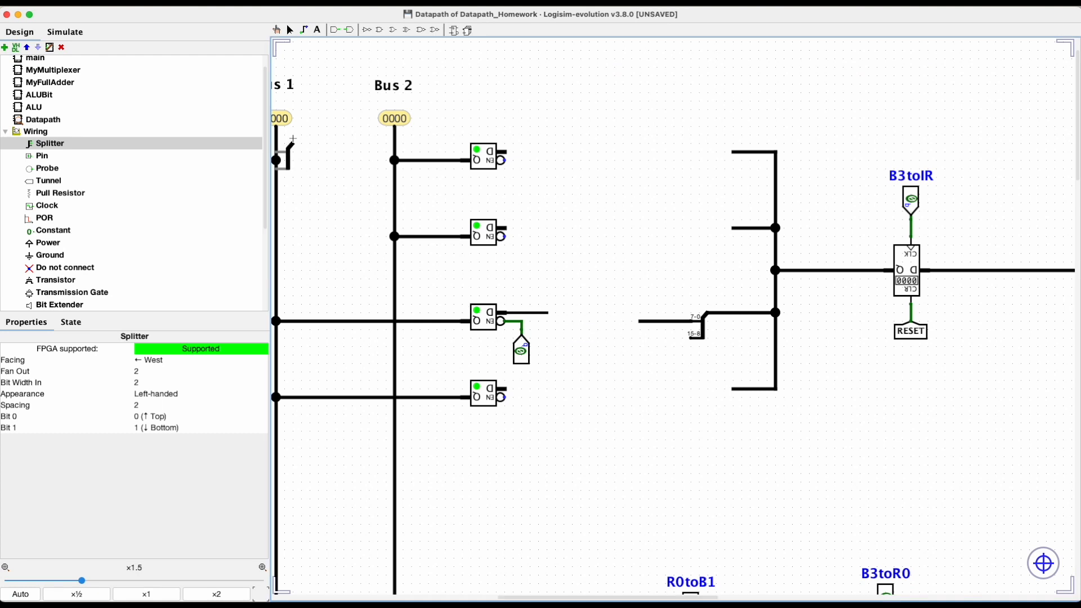
left_click(288, 30)
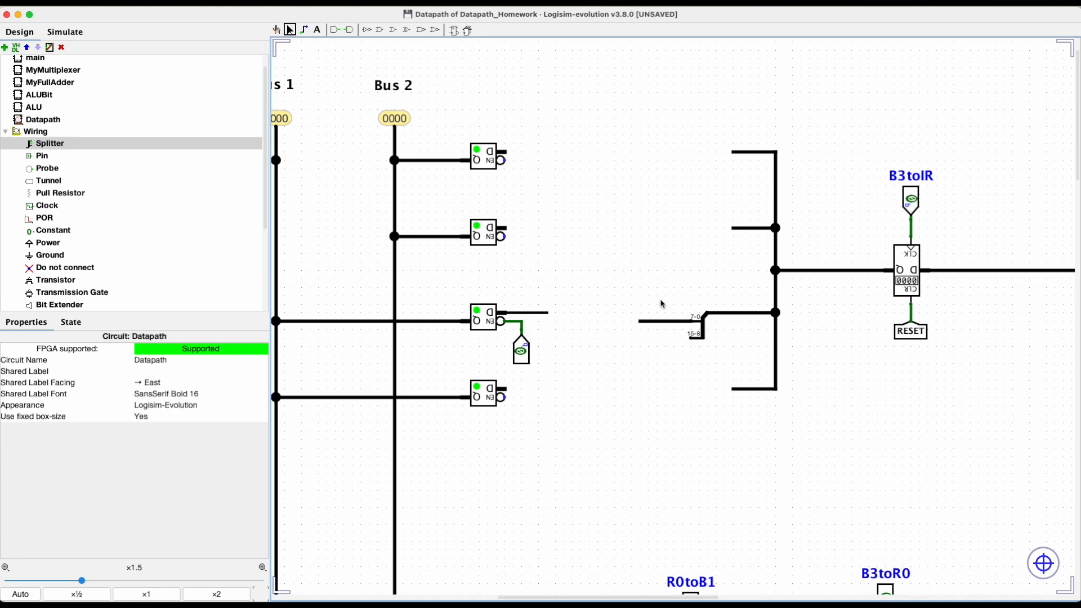
left_click(703, 334)
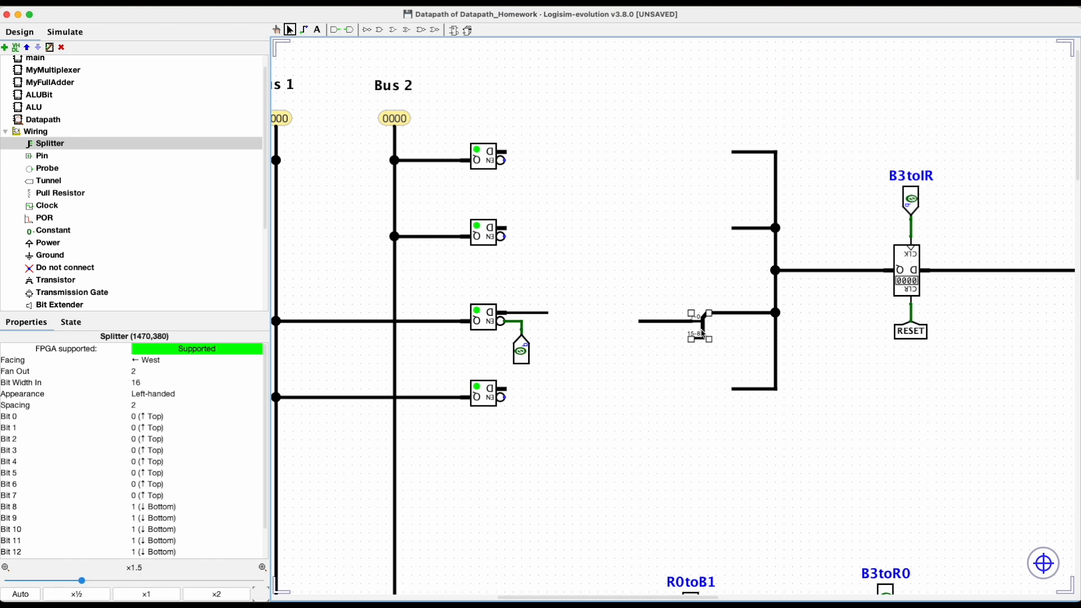
key("super+d")
left_click_drag(706, 338, 560, 307)
key("Right")
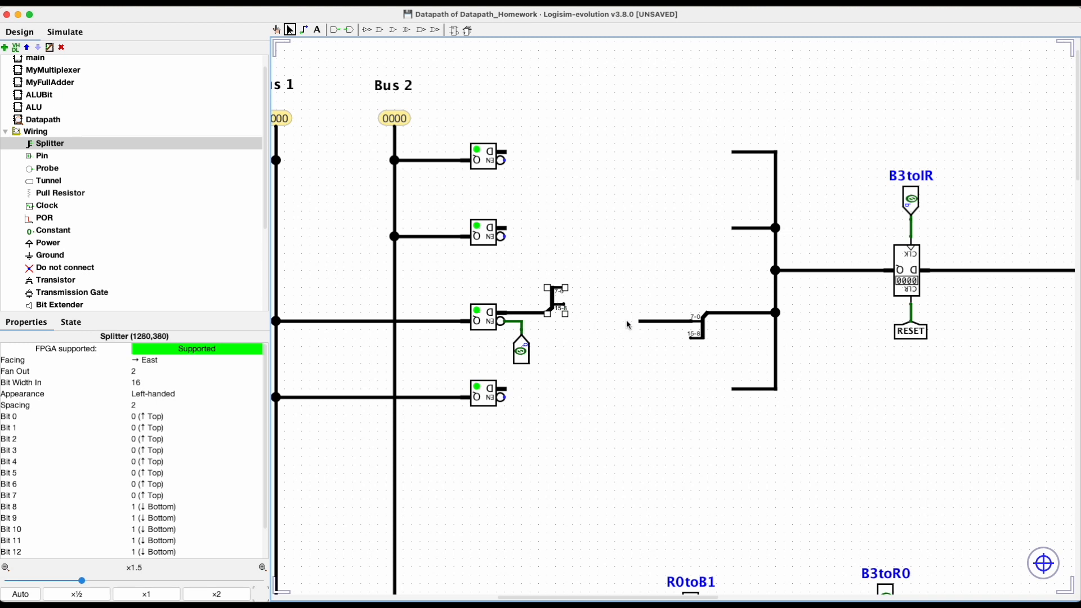
left_click_drag(641, 322, 566, 305)
Label the third buffer's enable pin UPtoB1
left_click(526, 352)
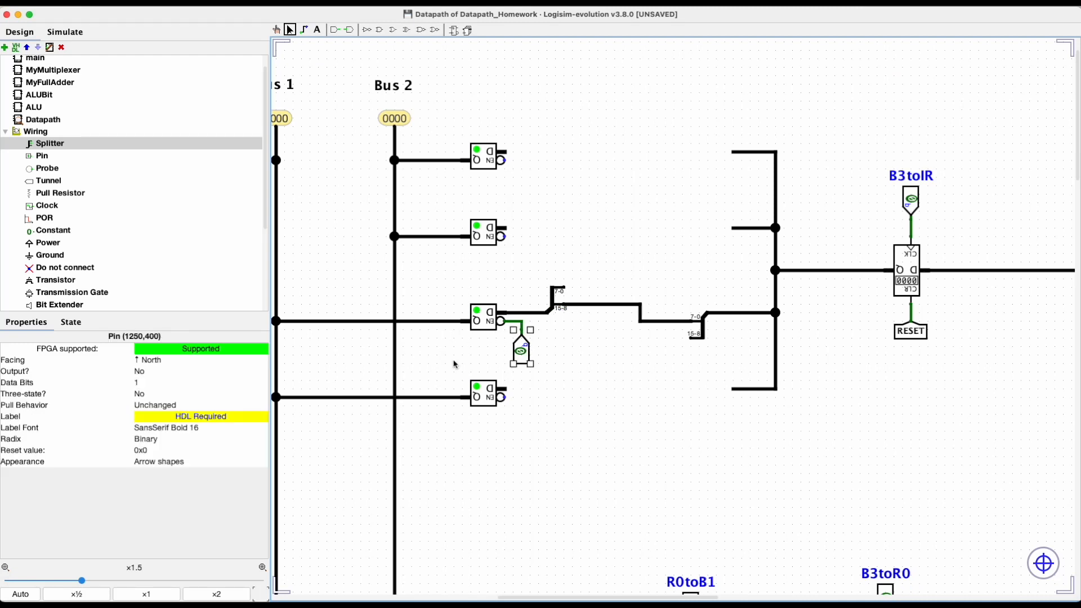
left_click(222, 415)
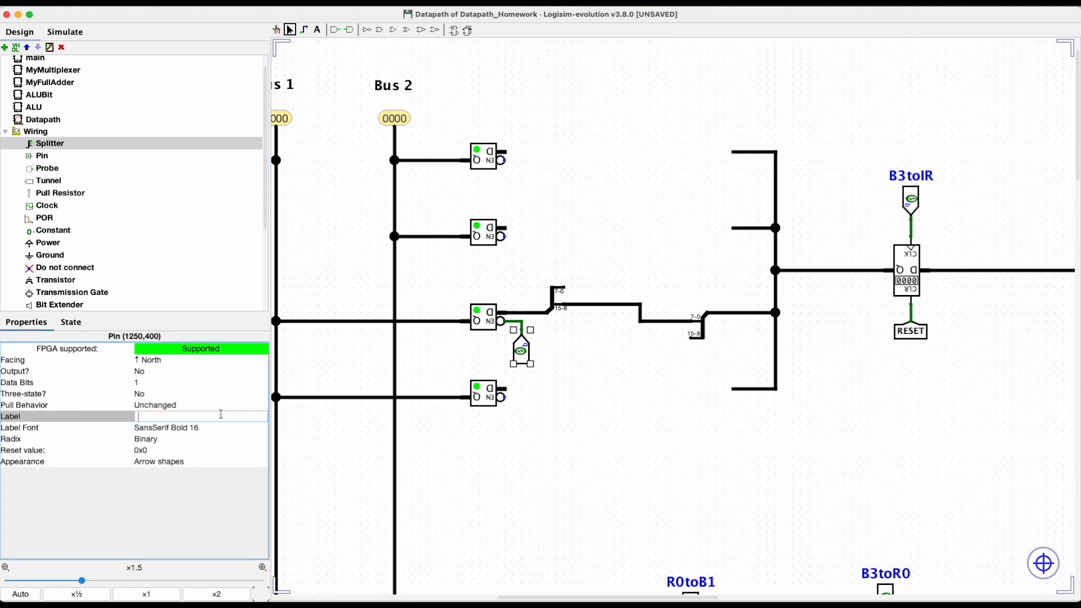
type("UPtoB1")
key("Return")
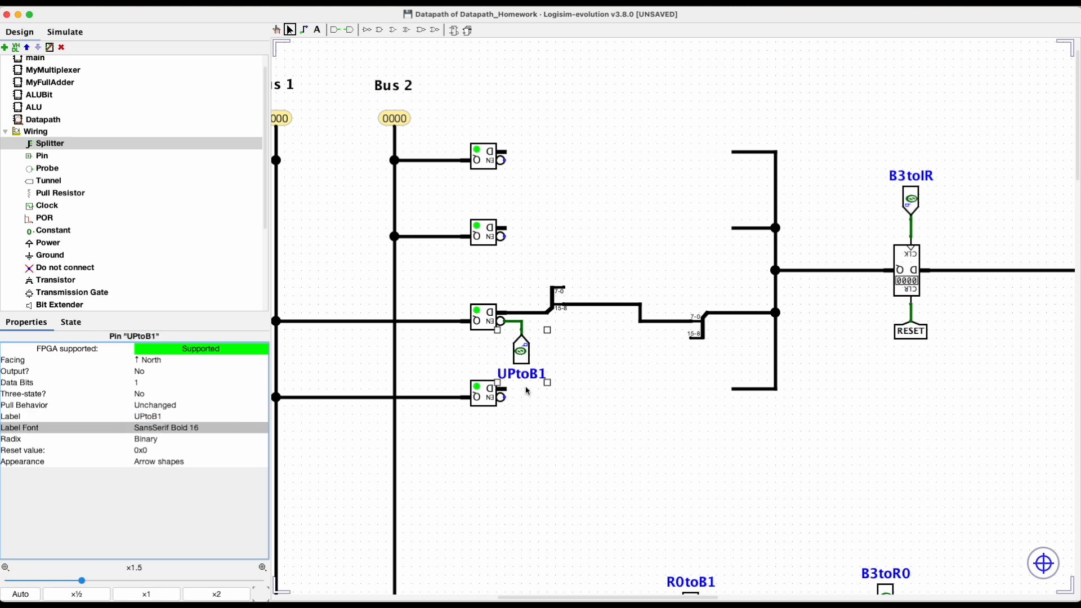
left_click(596, 355)
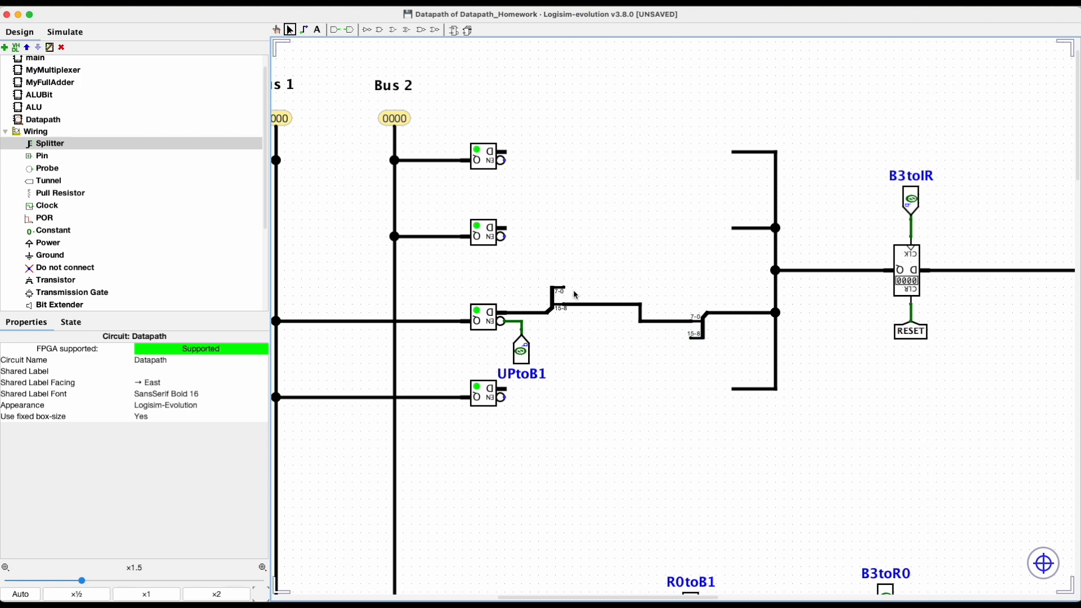
Extend the new splitter's 7-0 end with a short wire and place a south-facing 8-bit constant with value 0x0 on it
left_click_drag(565, 287, 591, 287)
left_click(61, 232)
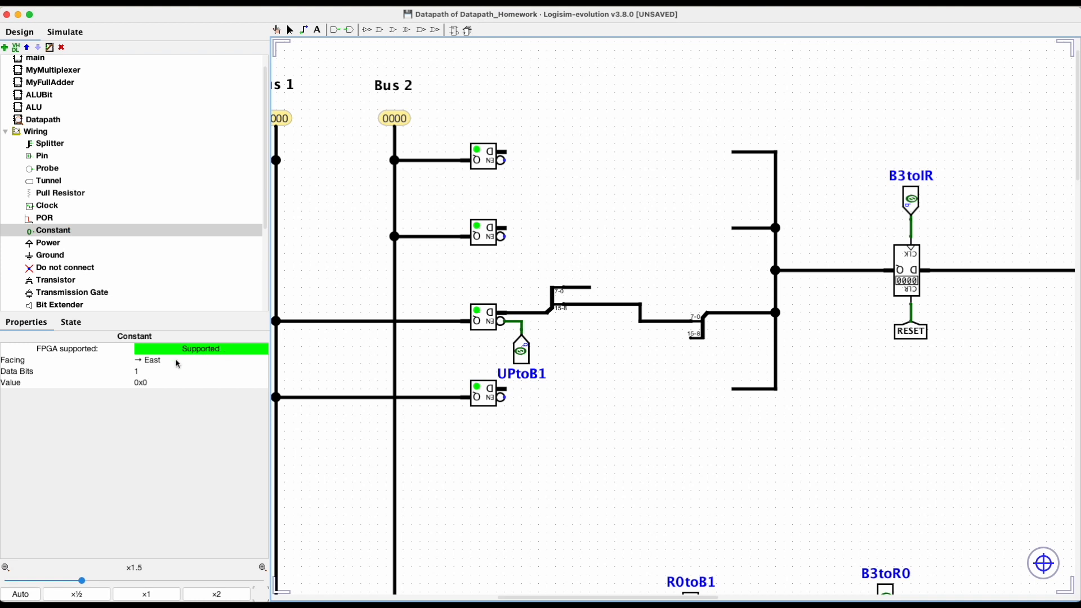
left_click(145, 372)
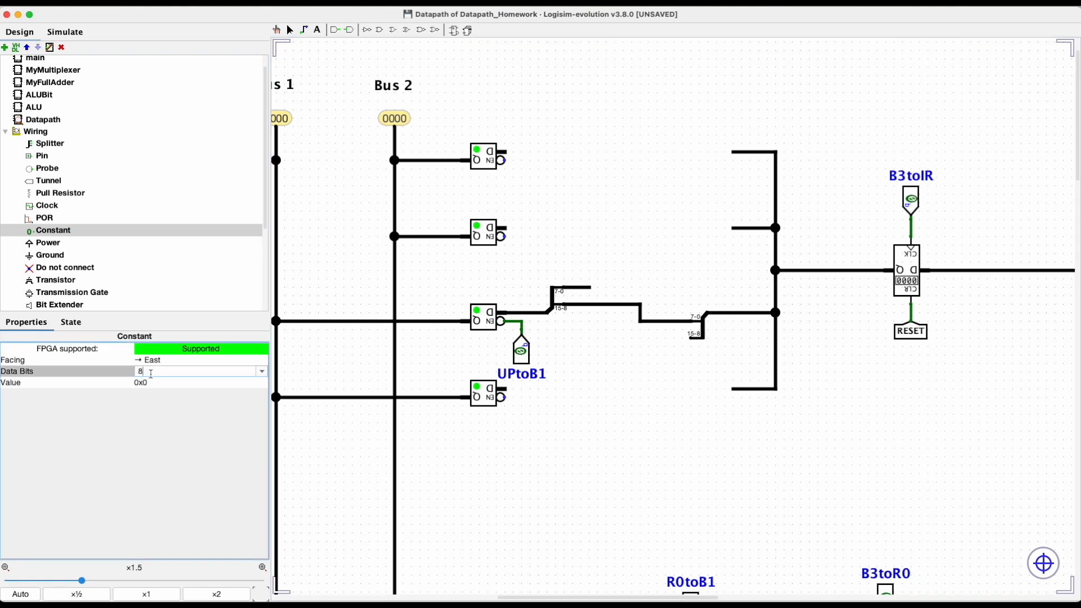
key("Return")
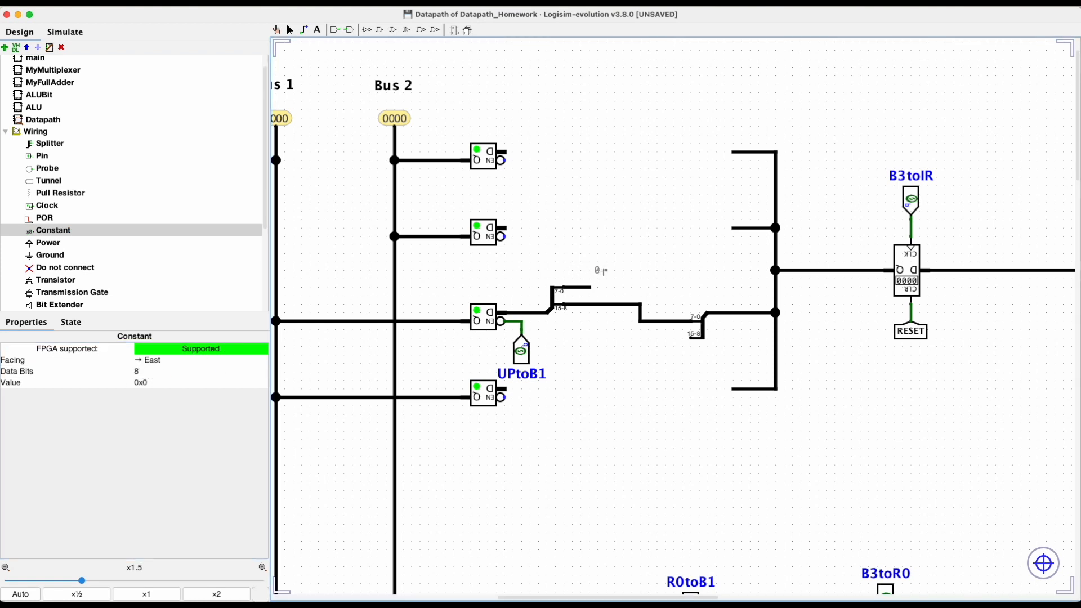
scroll(601, 271, "down", 1)
key("Down")
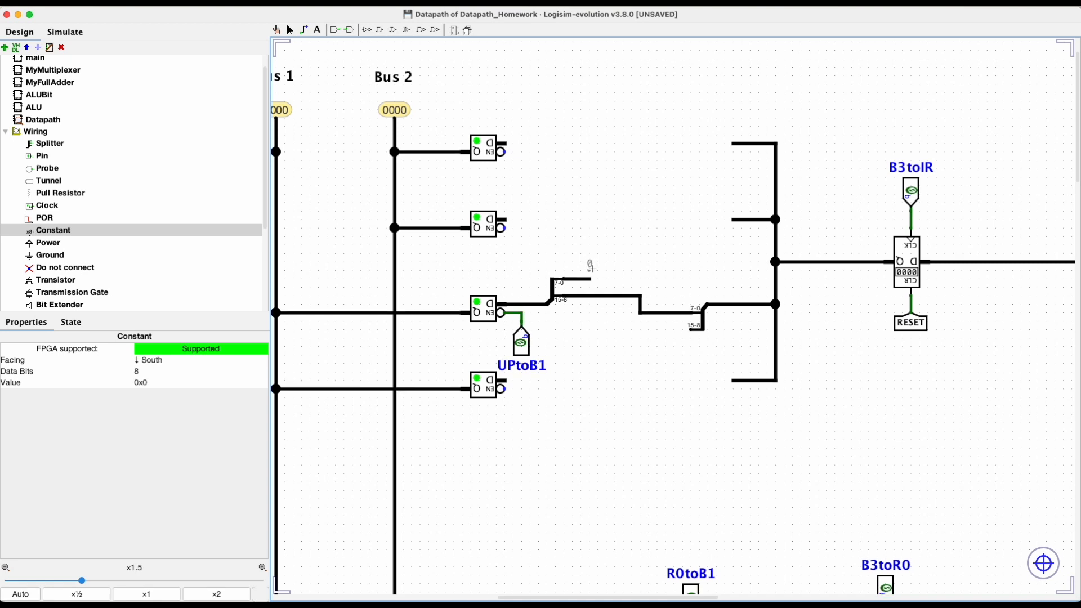
left_click(592, 270)
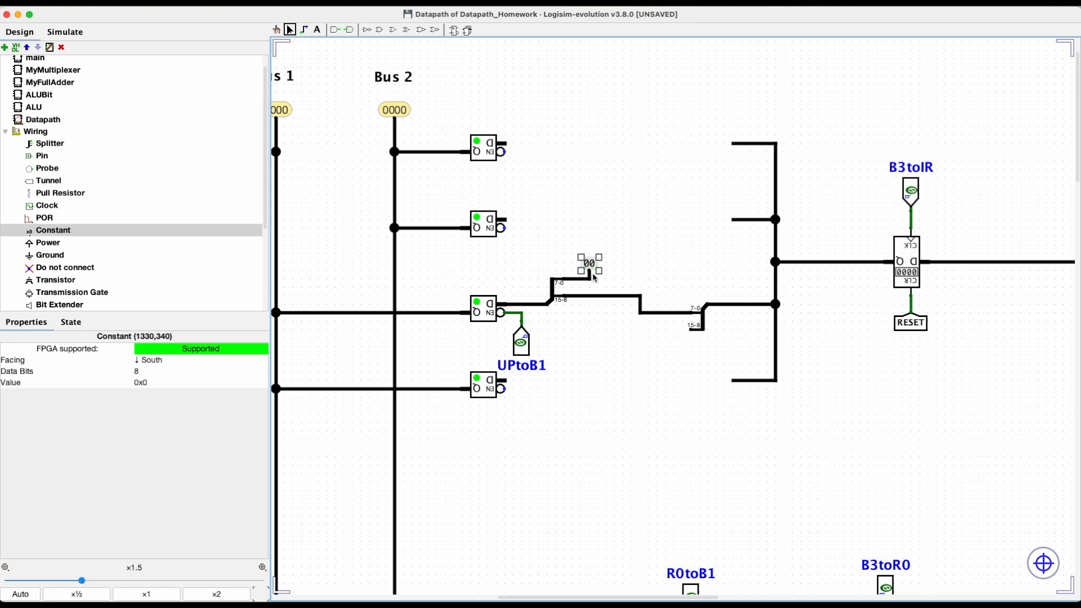
left_click(598, 313)
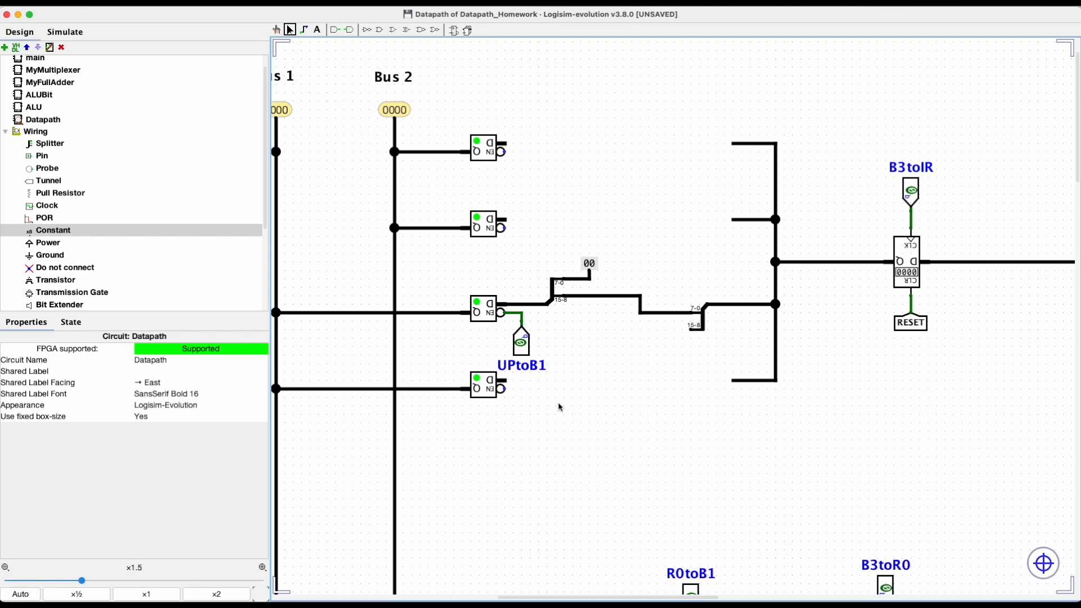
Save the Datapath_Homework project
scroll(572, 451, "down", 10)
scroll(571, 451, "right", 3)
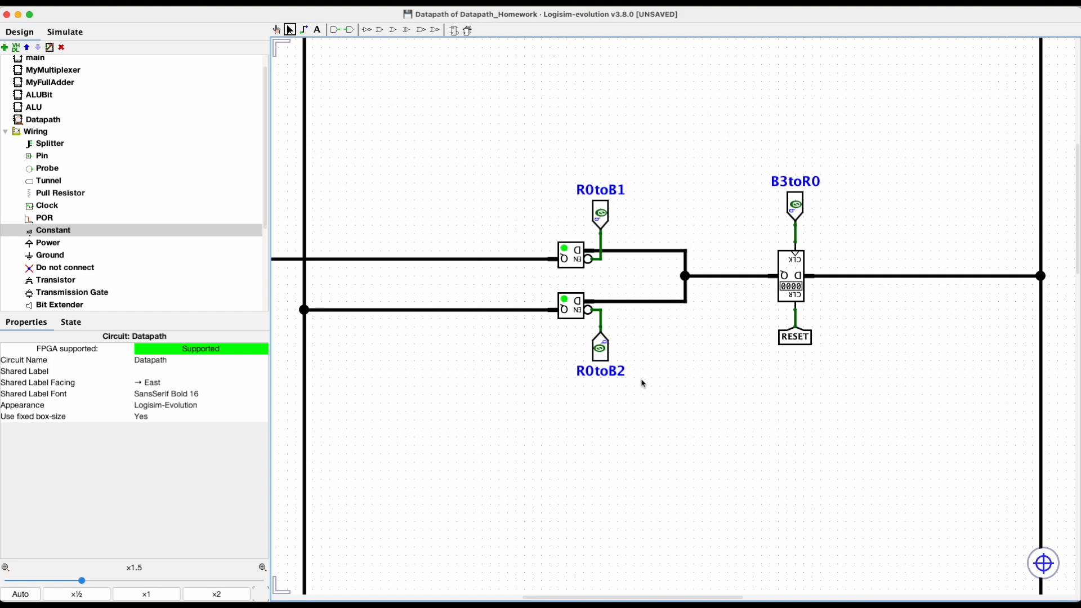
scroll(639, 381, "down", 1)
scroll(639, 381, "left", 1)
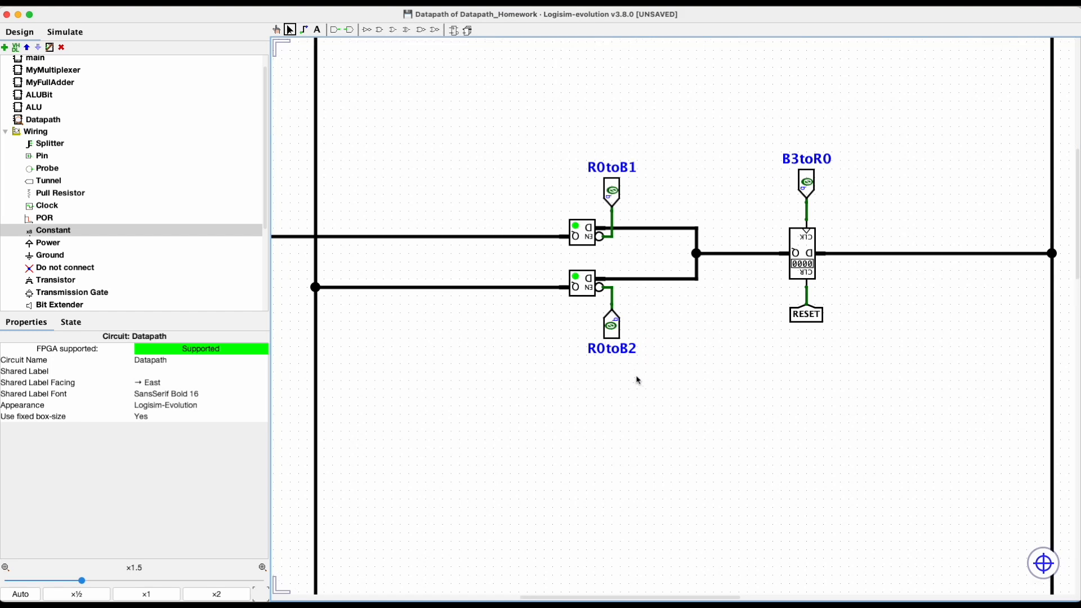
scroll(639, 381, "down", 5)
scroll(639, 381, "left", 20)
scroll(638, 380, "up", 6)
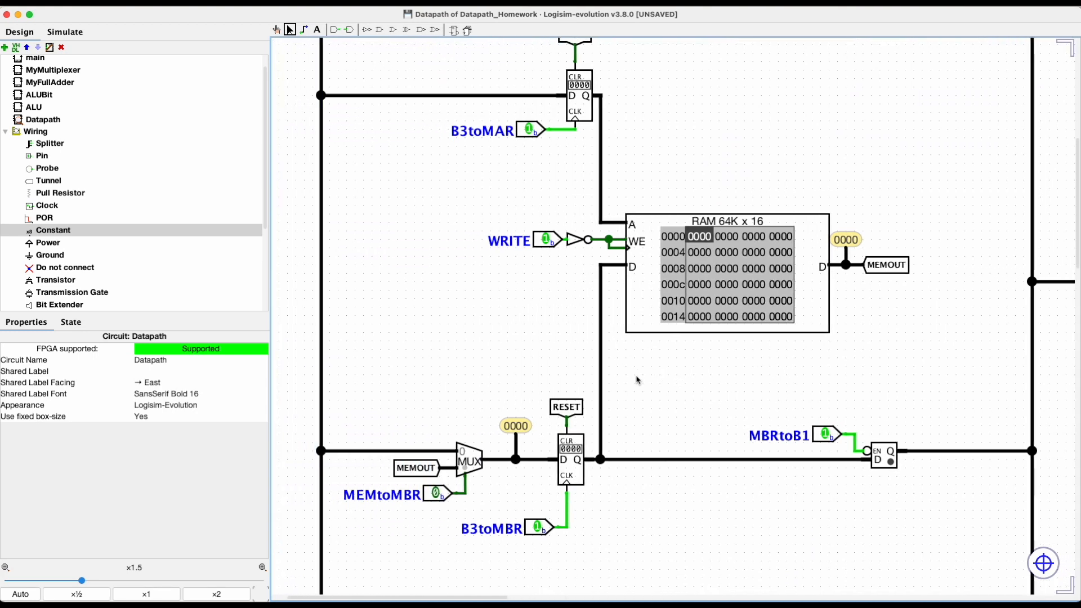
scroll(638, 380, "up", 10)
scroll(639, 381, "left", 1)
key("super+s")
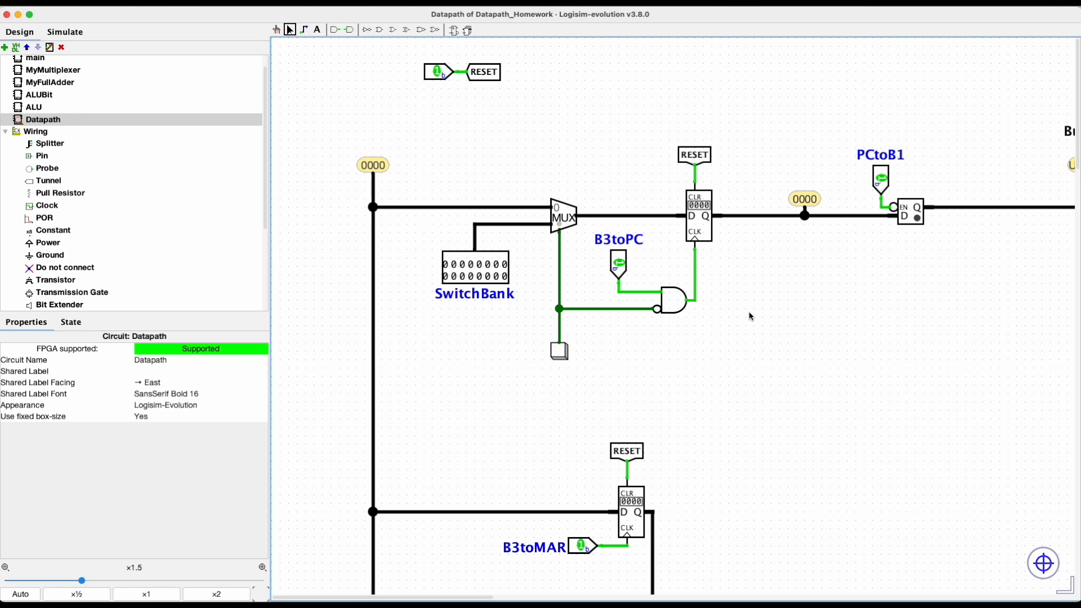
Inspect the RAM word at address 0003 with the Poke tool
scroll(750, 316, "down", 5)
scroll(750, 316, "right", 2)
scroll(751, 316, "down", 5)
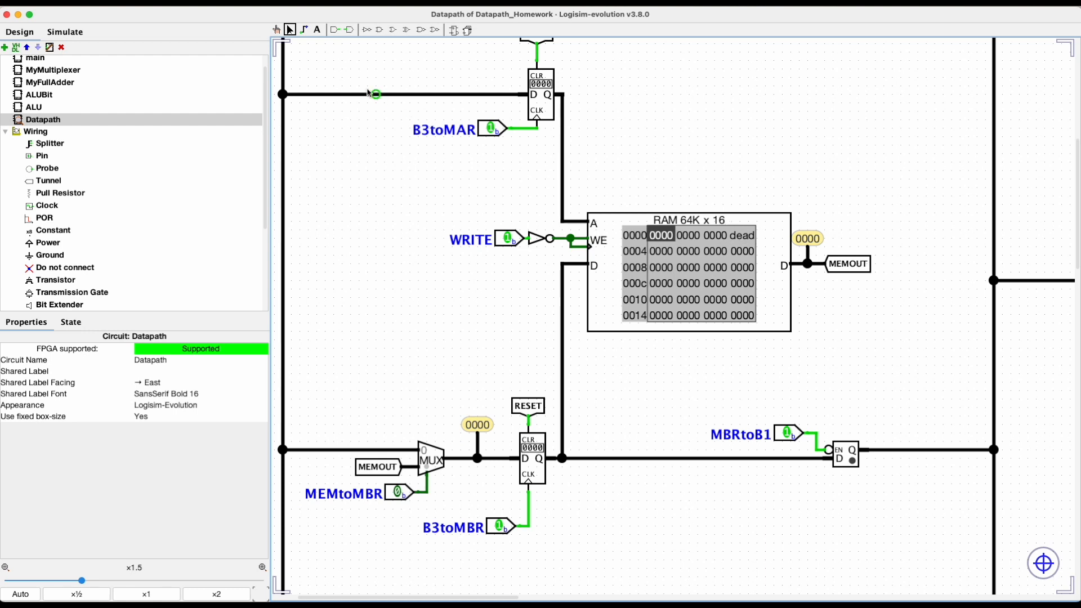
left_click(276, 30)
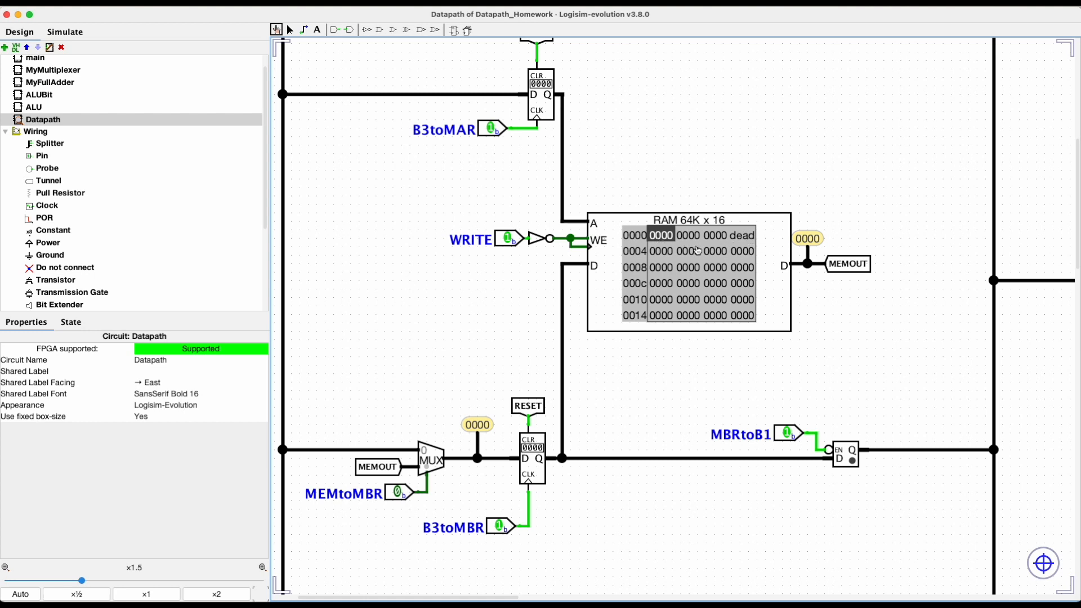
left_click(744, 242)
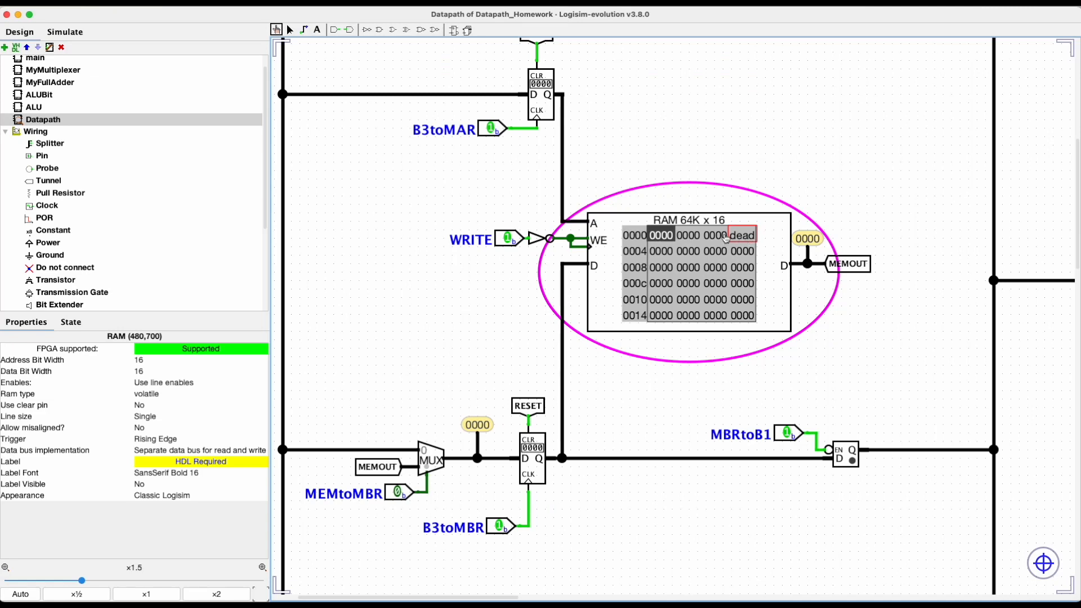
left_click(679, 151)
Examine the control pins around the PC, MAR, INPUT, R0 and IR sections of the datapath
scroll(679, 150, "up", 5)
scroll(679, 150, "left", 3)
scroll(679, 150, "up", 15)
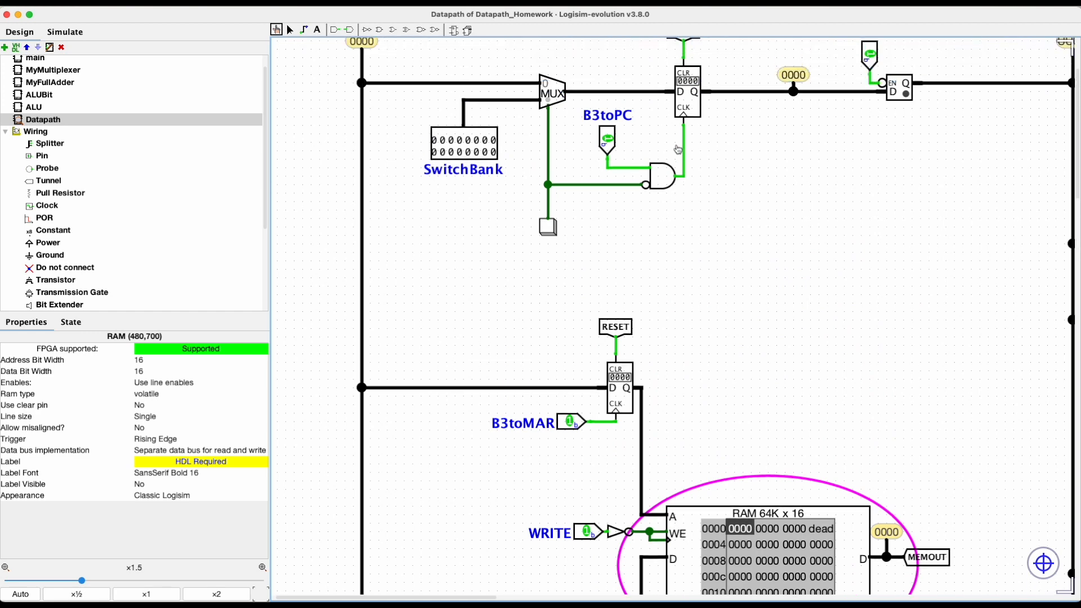
scroll(678, 150, "left", 1)
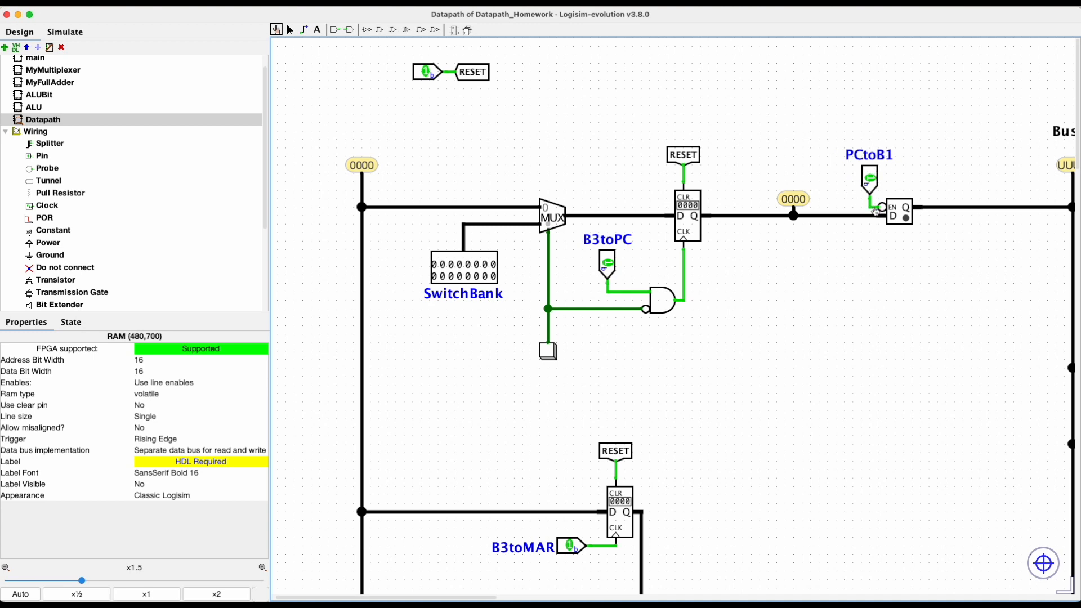
scroll(897, 262, "down", 15)
scroll(898, 262, "right", 5)
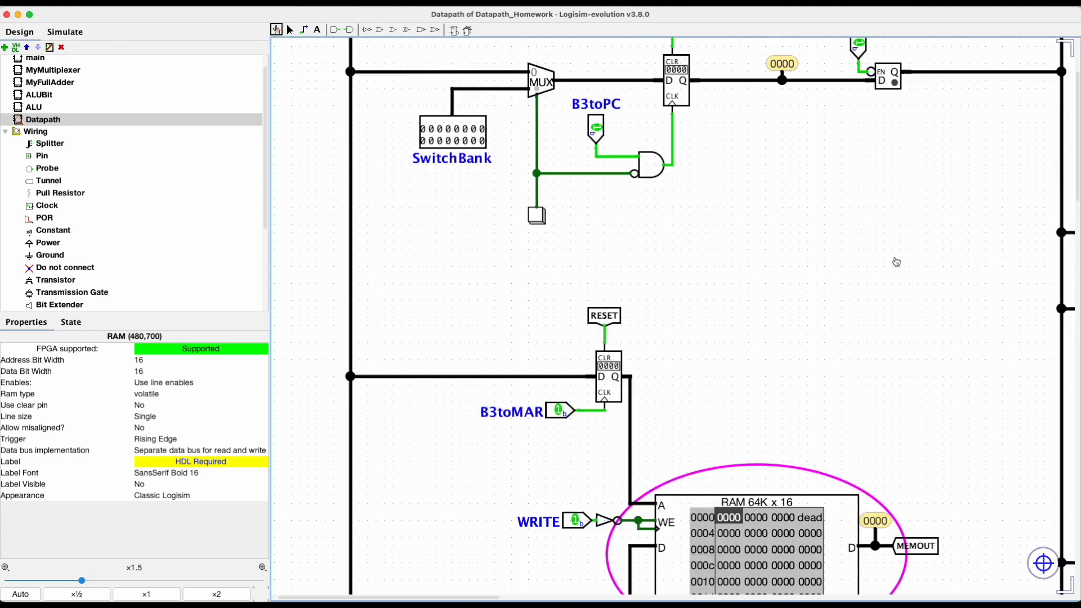
scroll(898, 263, "right", 10)
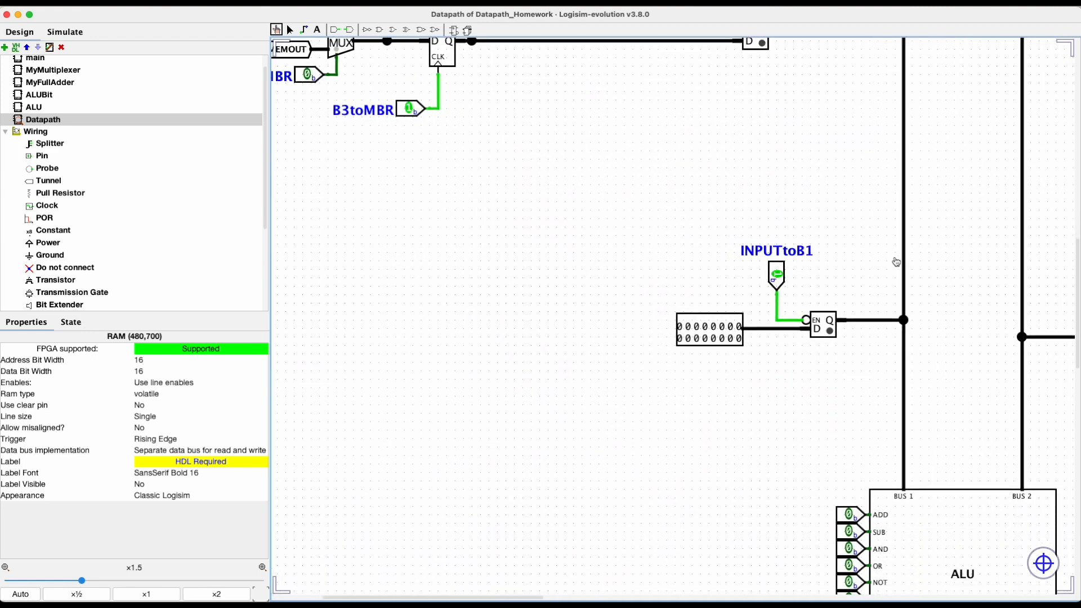
scroll(897, 263, "up", 2)
scroll(897, 263, "up", 10)
scroll(897, 262, "right", 2)
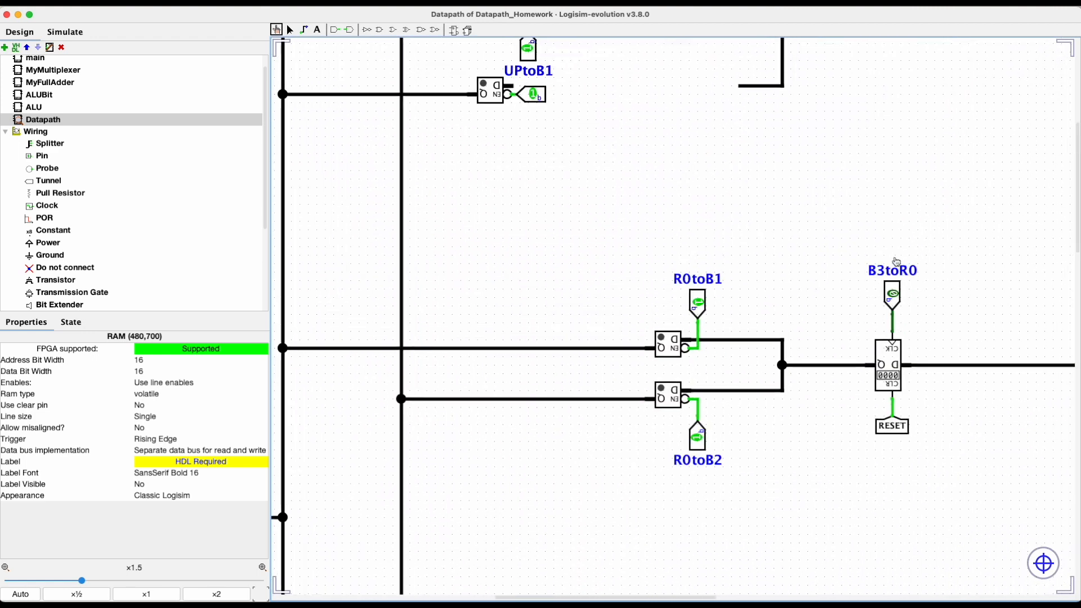
scroll(897, 263, "up", 1)
scroll(897, 262, "left", 1)
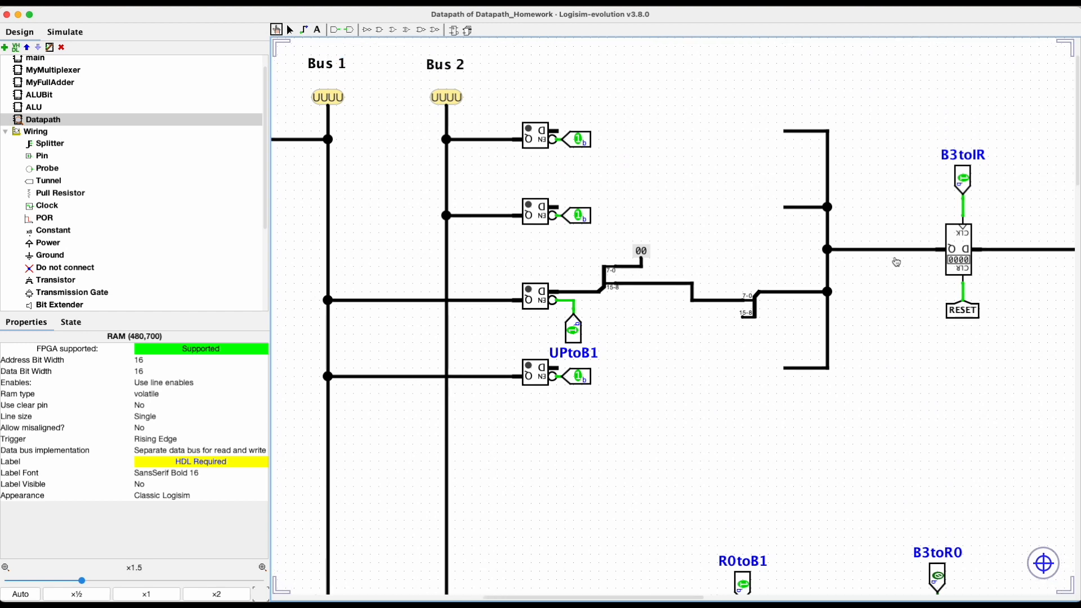
Set the ALU's TRA1 control pin to 0
scroll(897, 263, "down", 15)
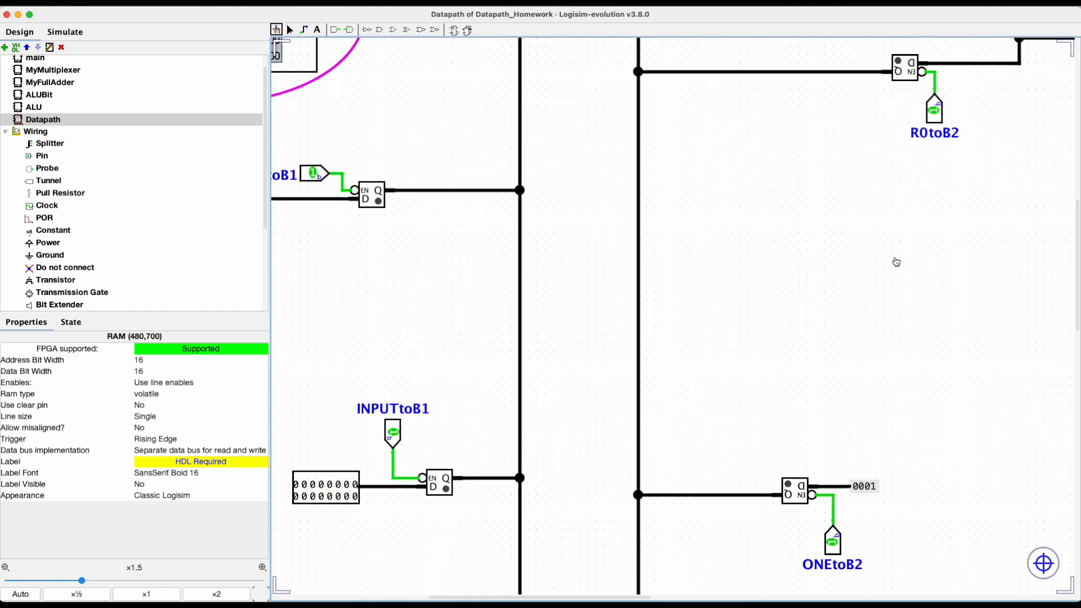
scroll(898, 262, "down", 1)
scroll(897, 262, "right", 1)
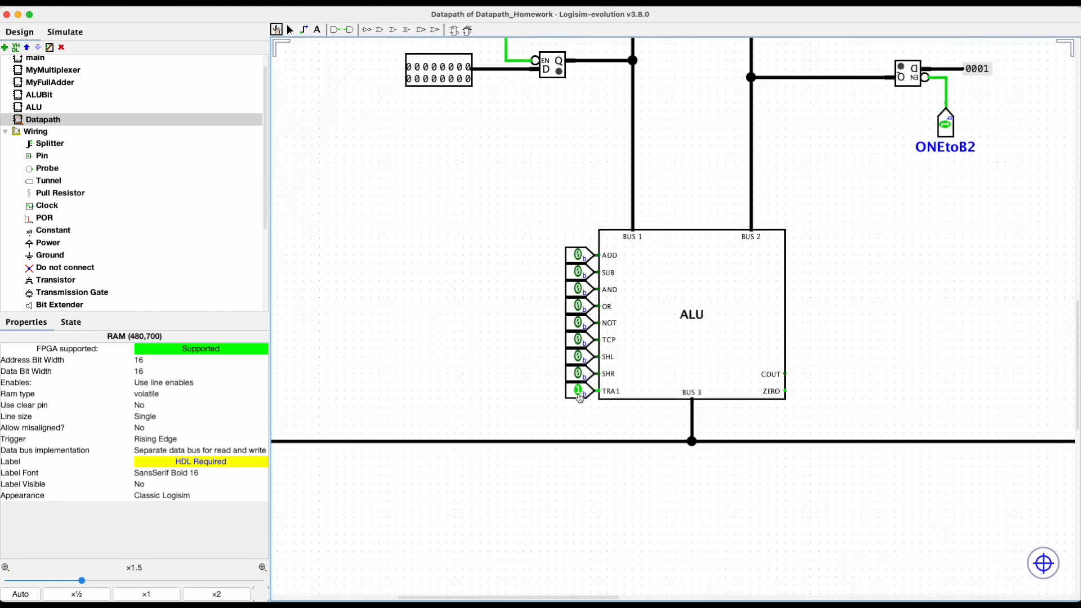
left_click(574, 390)
Set the two lowest SwitchBank bits to 1 and load the value into the PC register with the button below the multiplexer
scroll(513, 345, "up", 20)
scroll(513, 346, "left", 10)
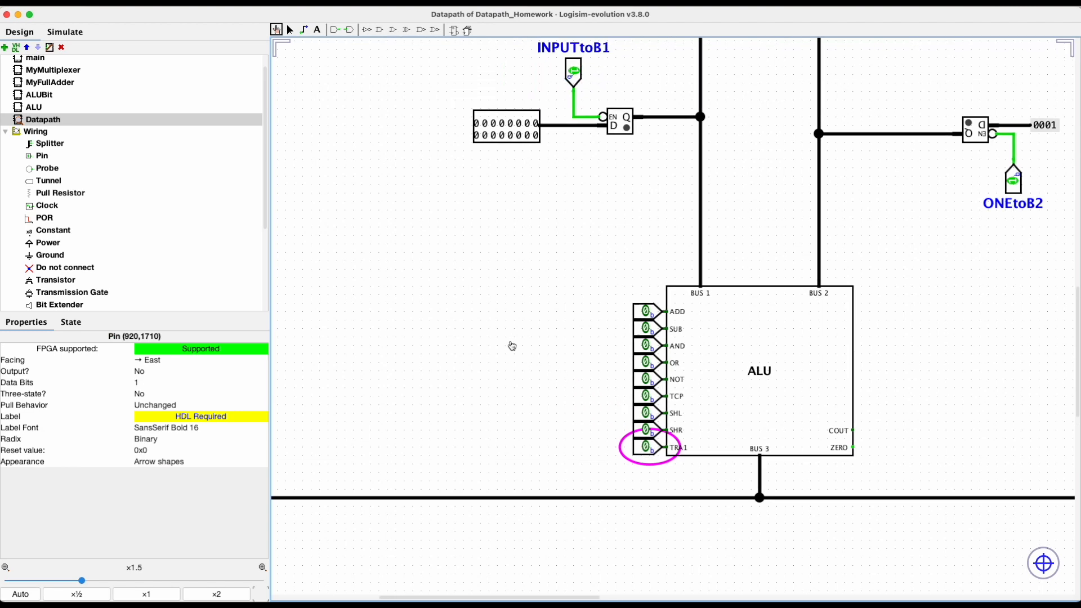
scroll(512, 346, "up", 20)
scroll(512, 346, "left", 2)
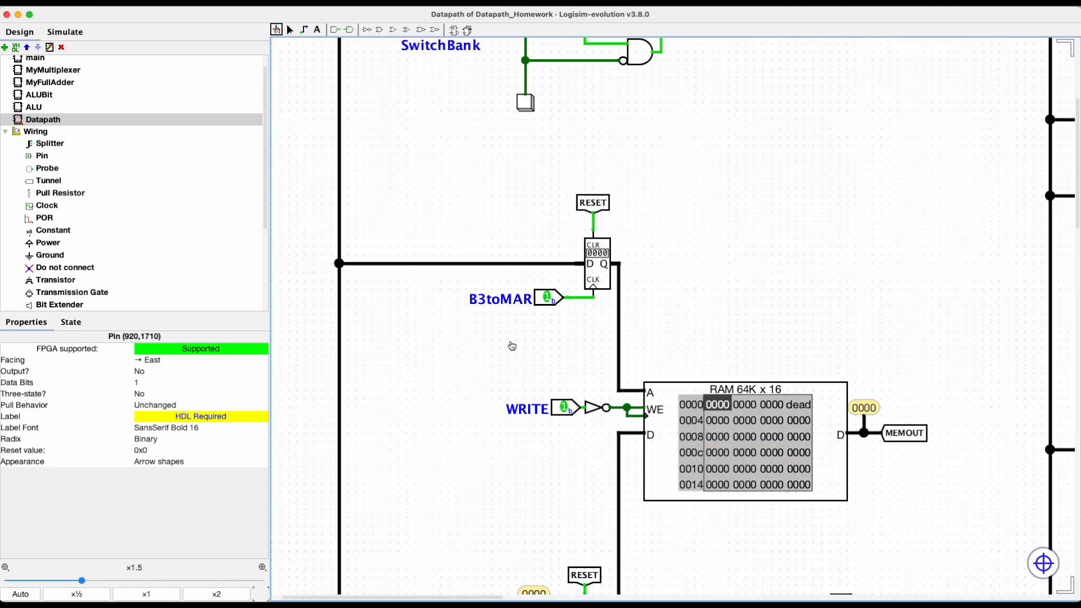
scroll(512, 346, "up", 6)
scroll(513, 346, "left", 2)
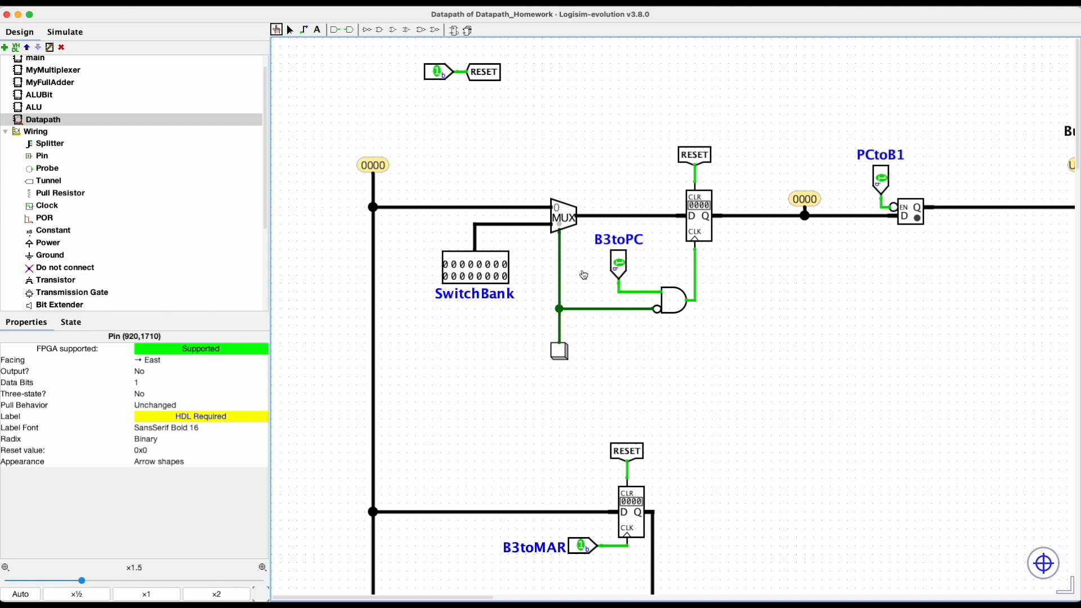
left_click(505, 277)
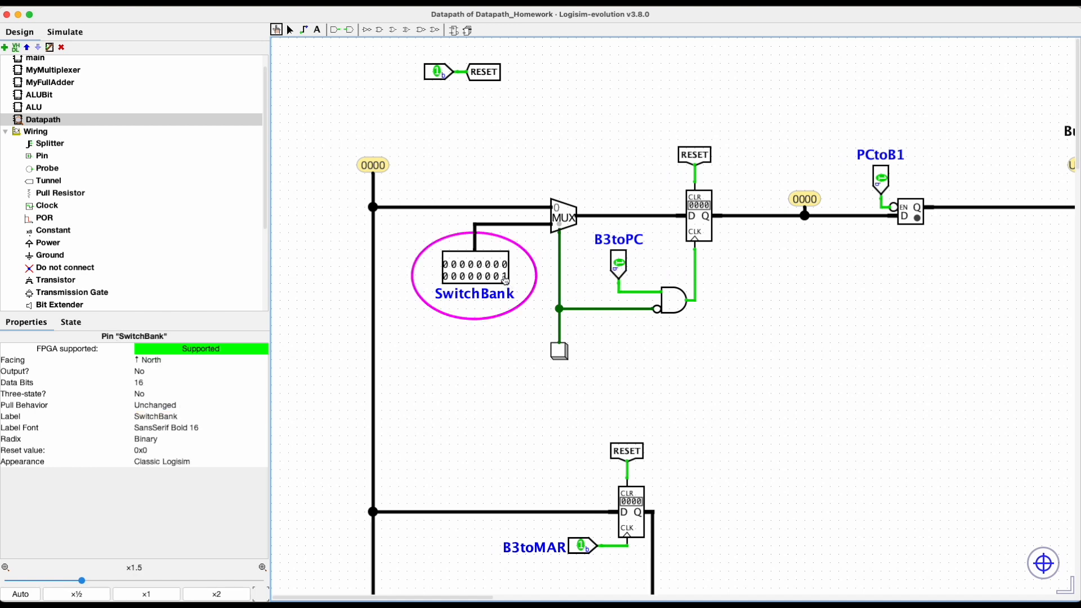
left_click(498, 276)
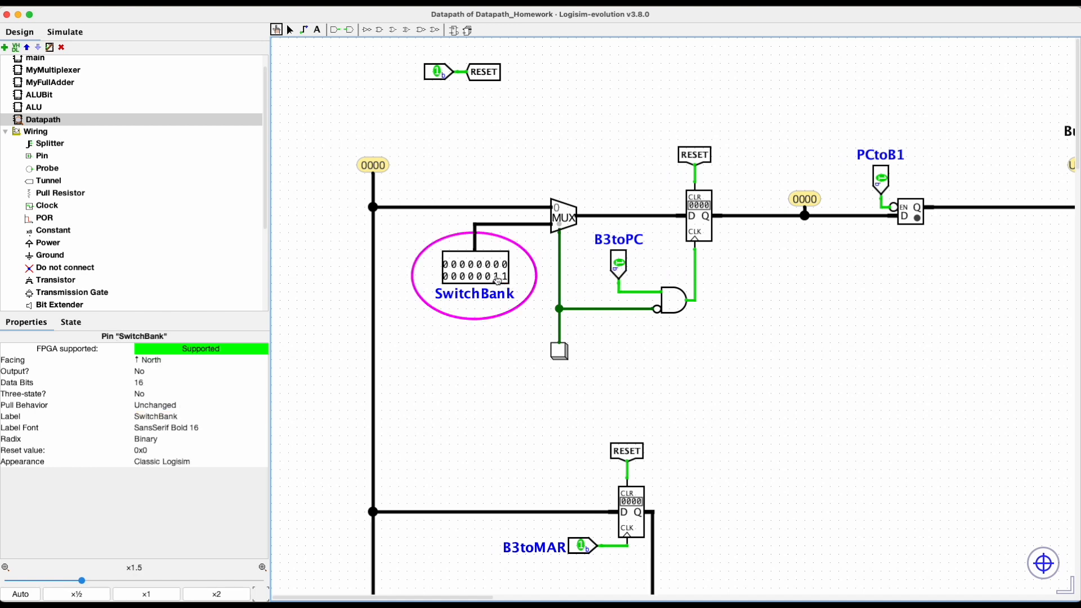
left_click(559, 353)
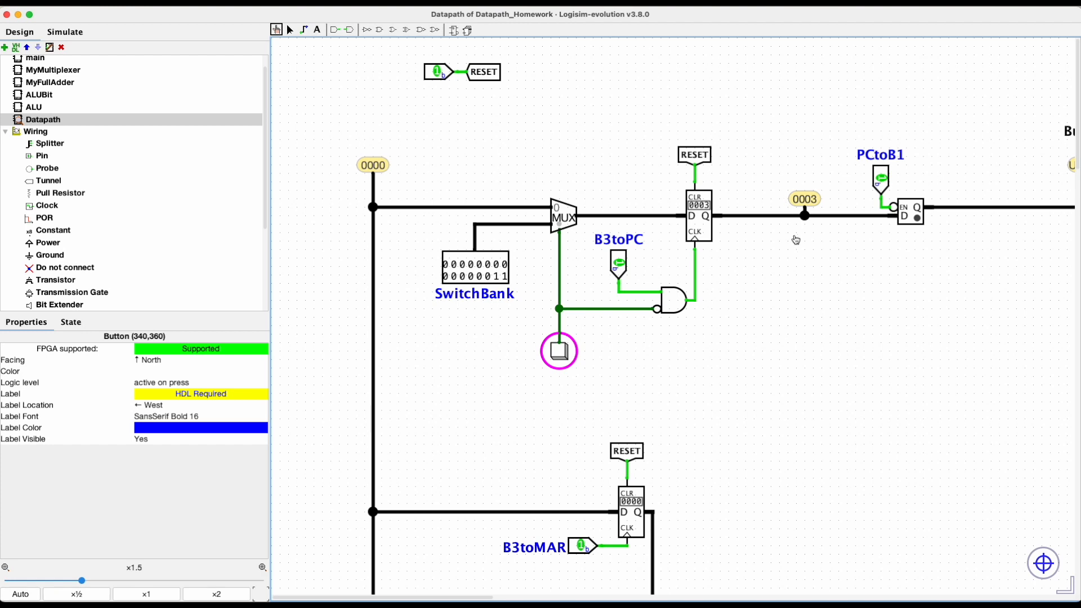
Set the ALU's TRA1 control pin to 1 so the Bus 1 value is passed to Bus 3
scroll(800, 241, "right", 5)
scroll(809, 242, "down", 5)
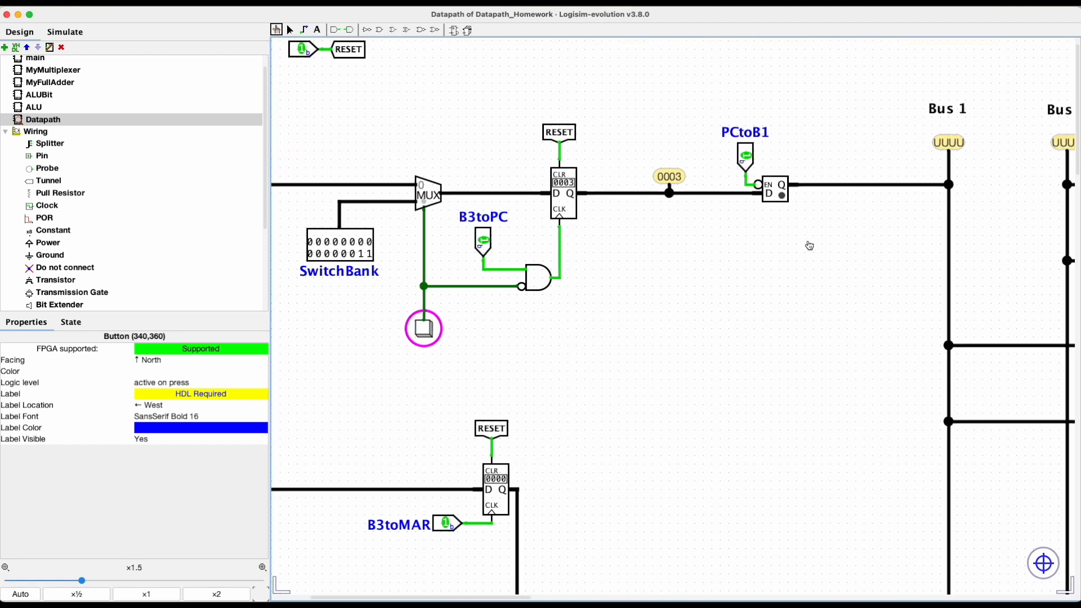
scroll(809, 246, "down", 18)
scroll(810, 245, "right", 4)
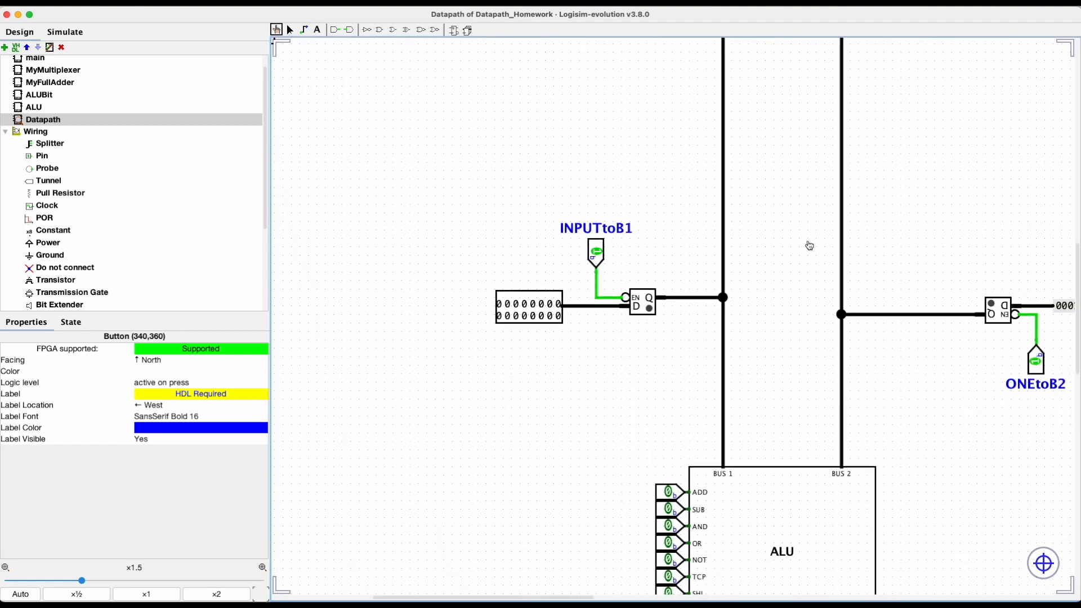
scroll(809, 245, "down", 1)
left_click(657, 471)
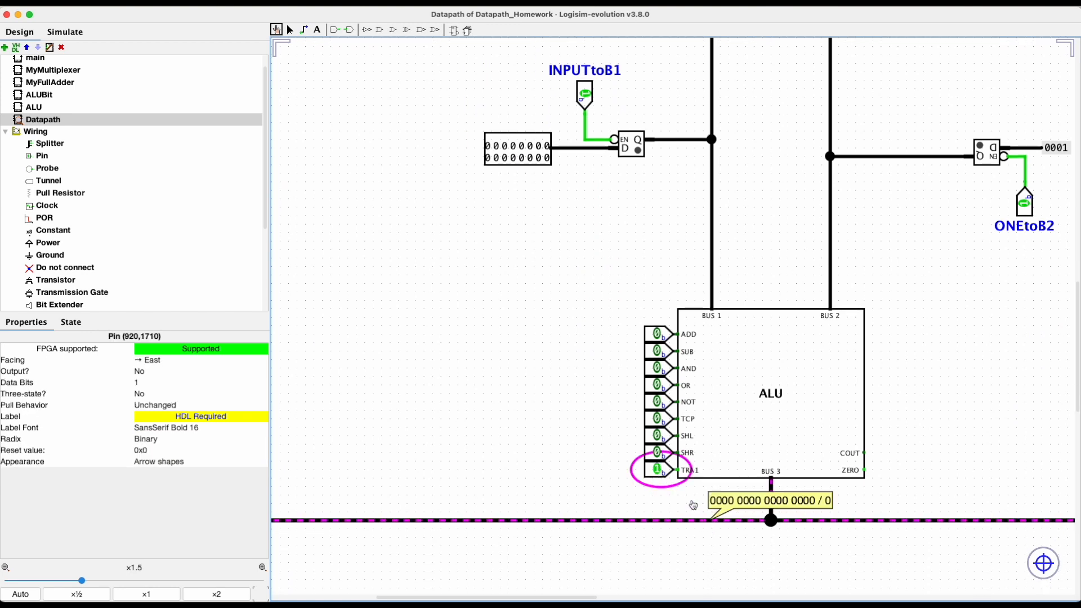
Set the PCtoB1 control pin to 0 to drive the PC value onto Bus 1
mouse_move(714, 291)
scroll(735, 248, "up", 20)
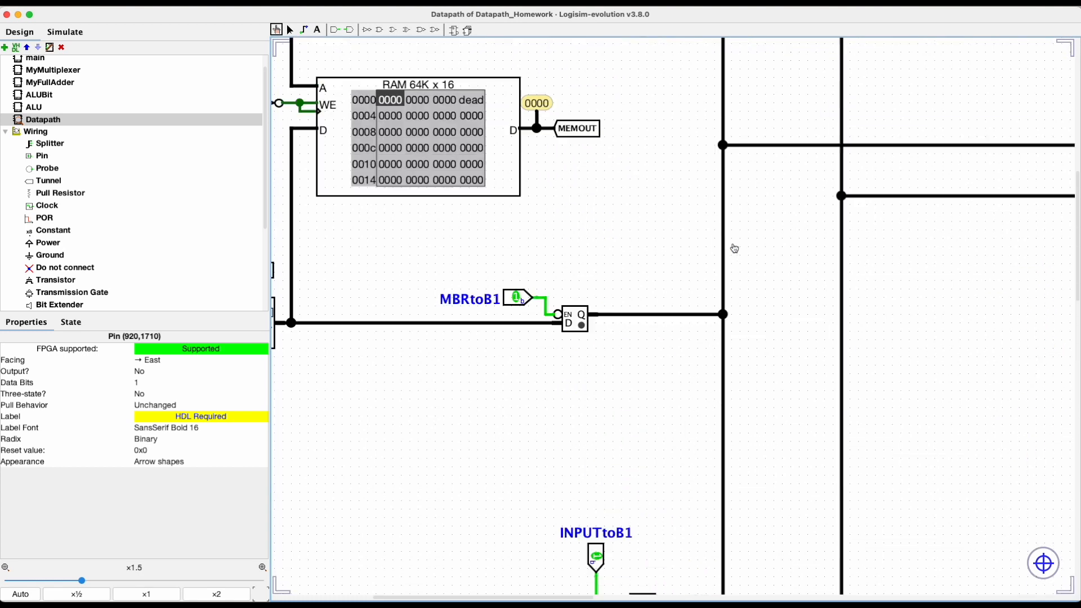
scroll(735, 248, "left", 2)
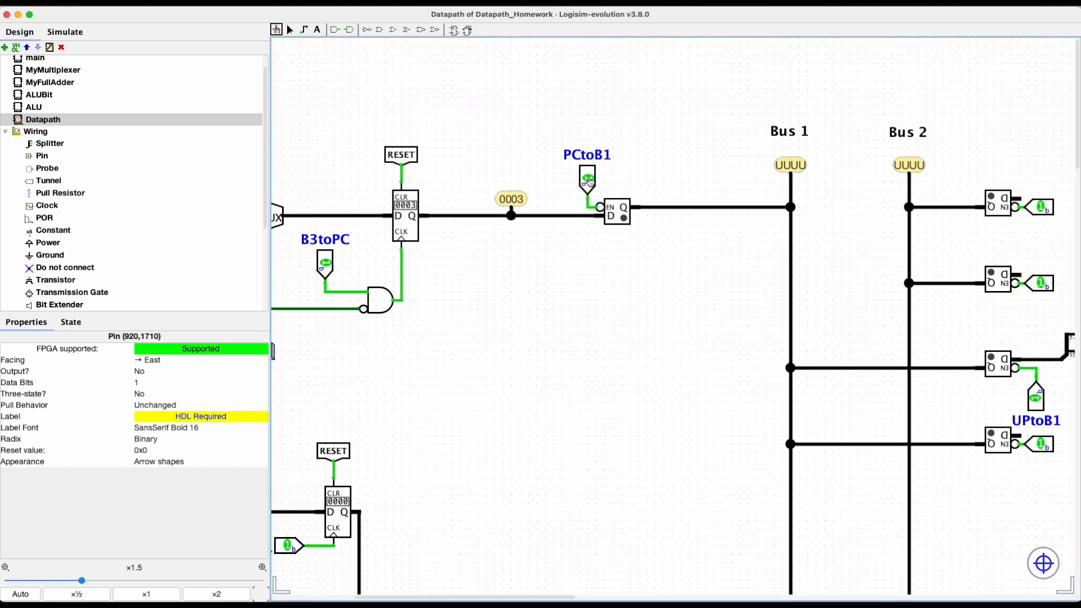
left_click(589, 179)
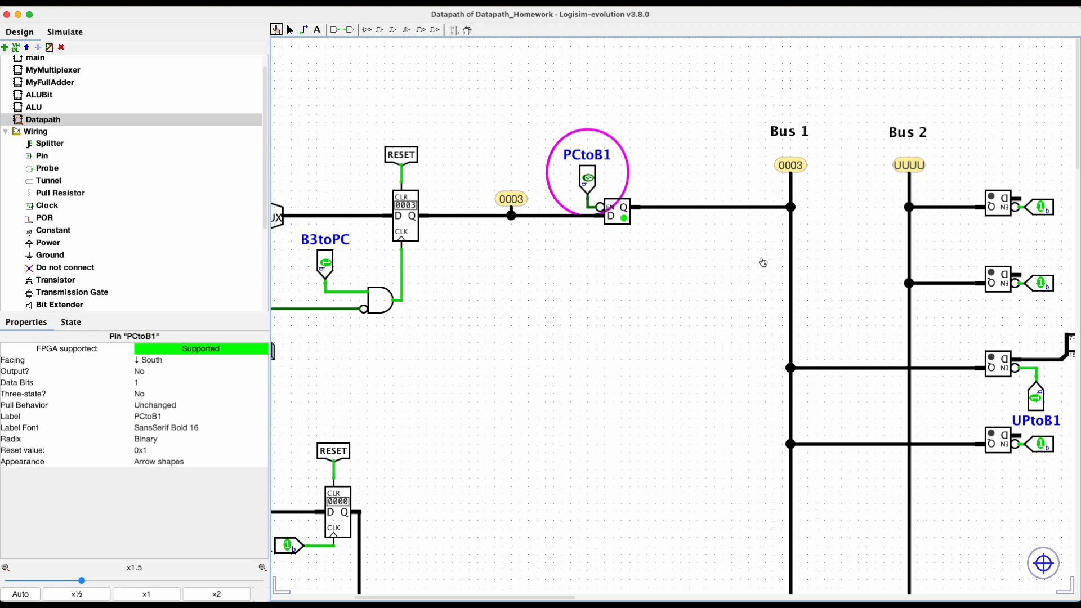
Switch the B3toMAR pin to 0 and back to 1 to load the Bus 3 value into the MAR
scroll(763, 262, "down", 15)
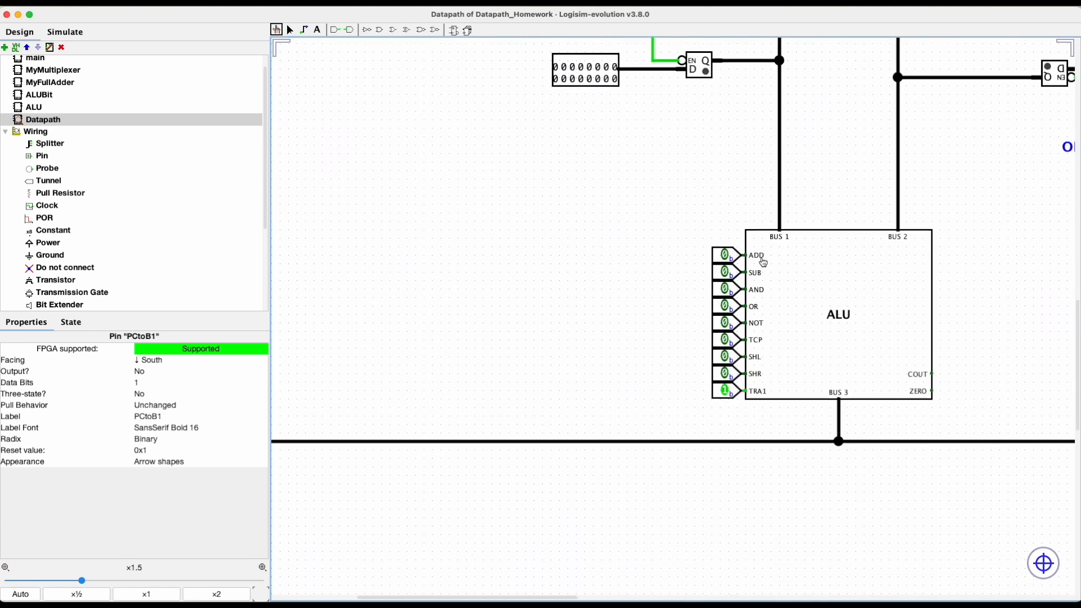
left_click(357, 386)
scroll(357, 385, "left", 5)
scroll(399, 353, "up", 10)
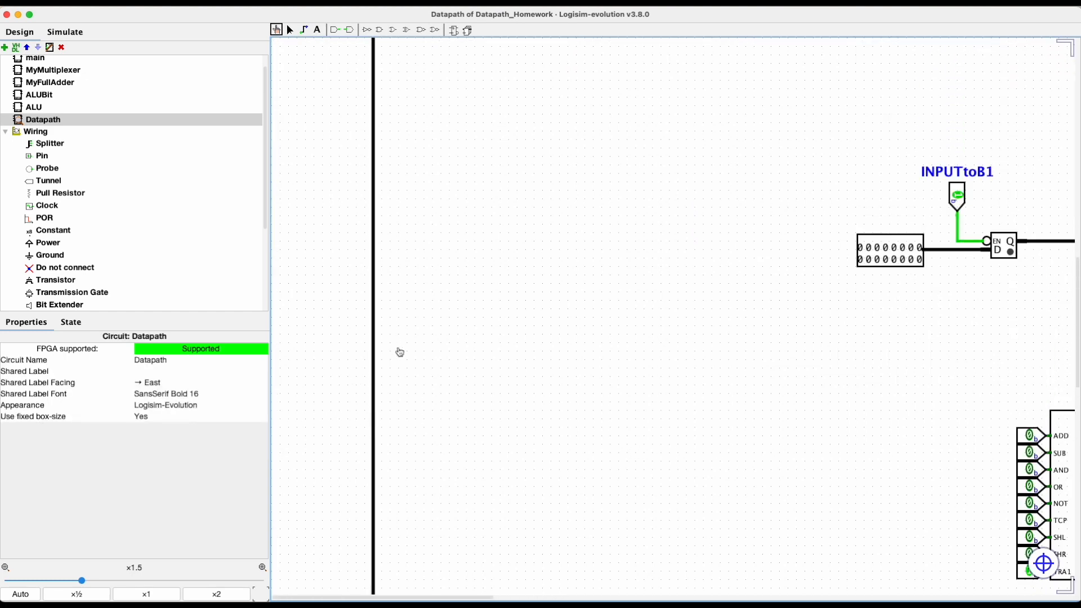
scroll(400, 353, "up", 10)
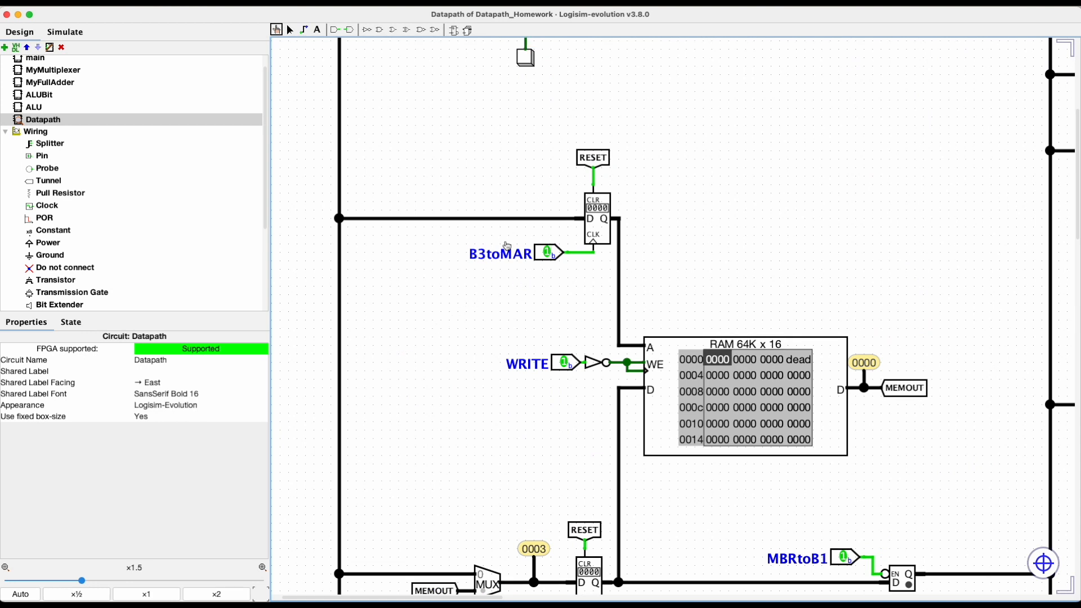
left_click(546, 255)
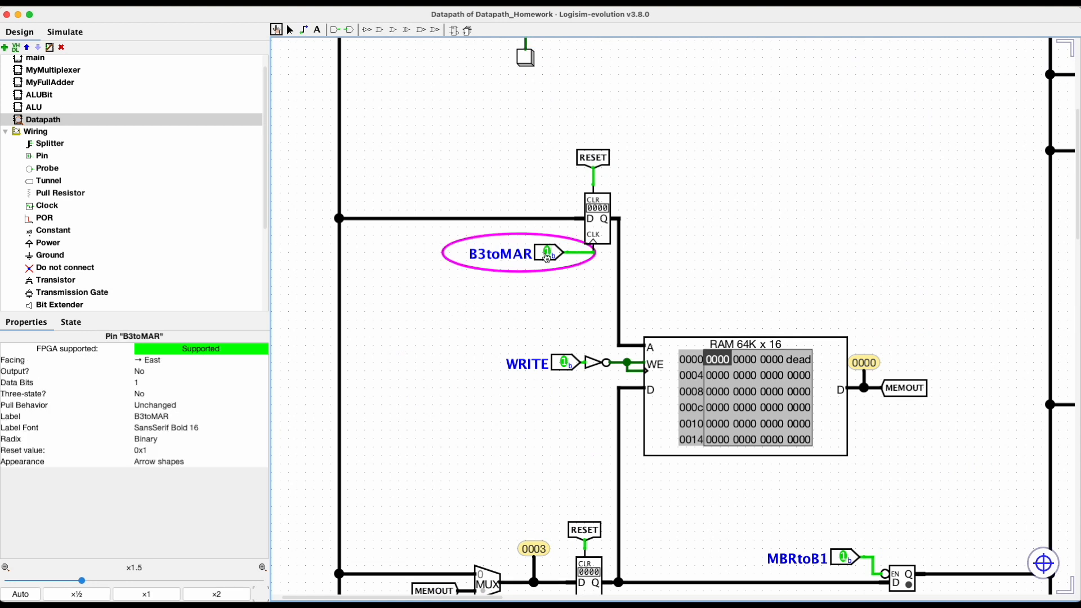
left_click(546, 255)
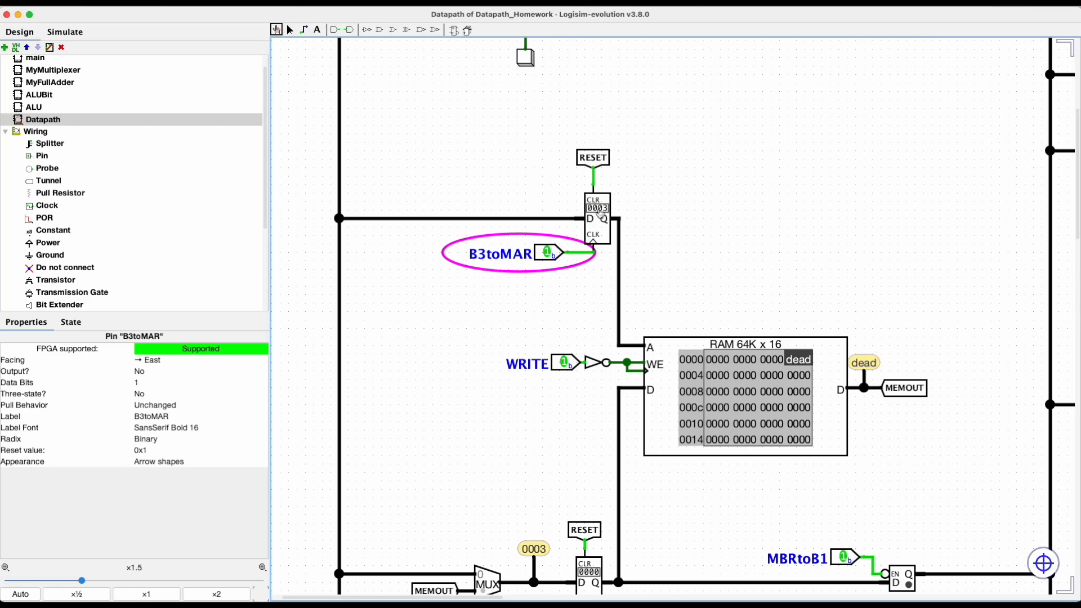
Check the MAR and RAM output, and set the ONEtoB2 pin to 0 to put the constant 0001 on Bus 2
scroll(548, 189, "up", 5)
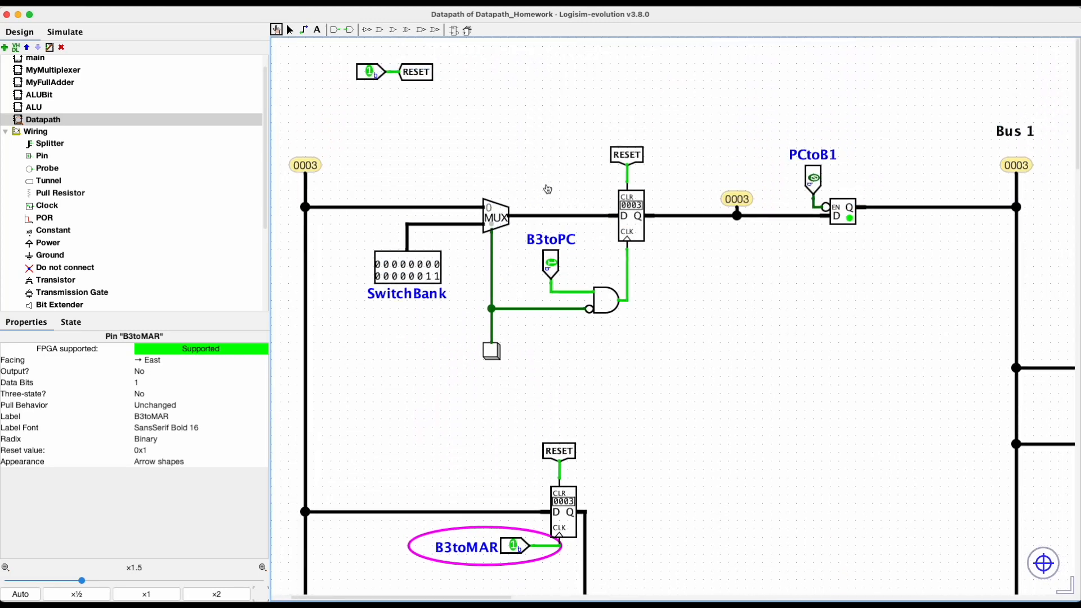
scroll(548, 189, "down", 4)
scroll(548, 189, "down", 3)
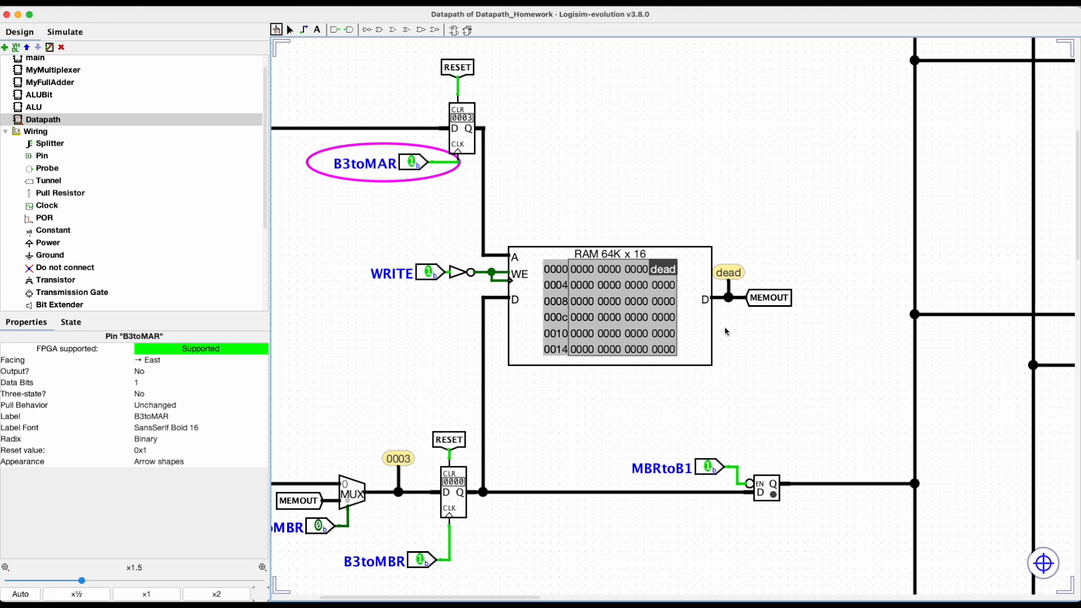
scroll(690, 214, "up", 5)
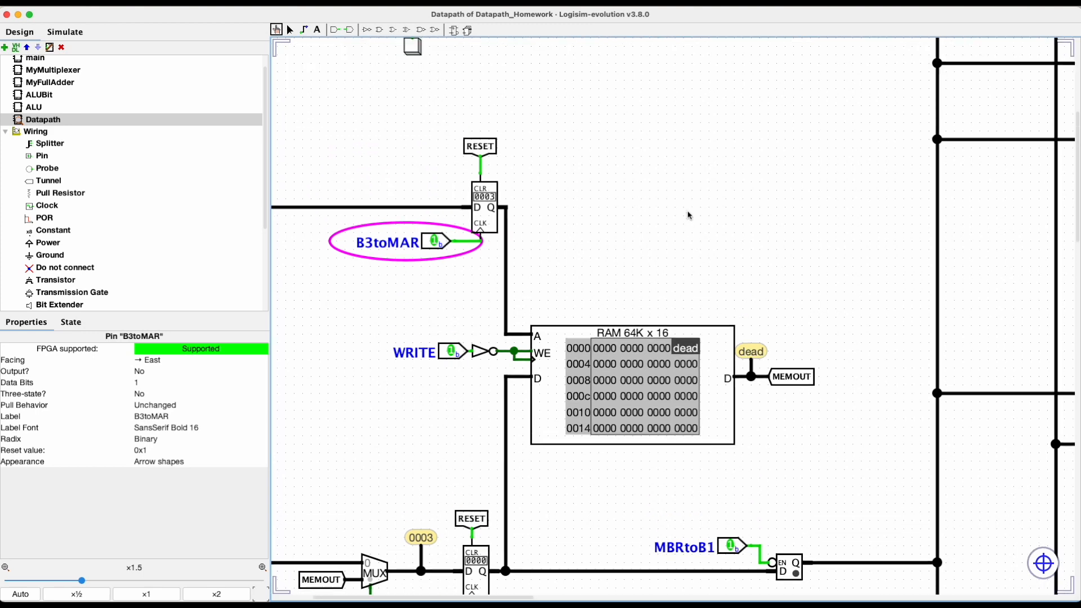
scroll(690, 216, "down", 15)
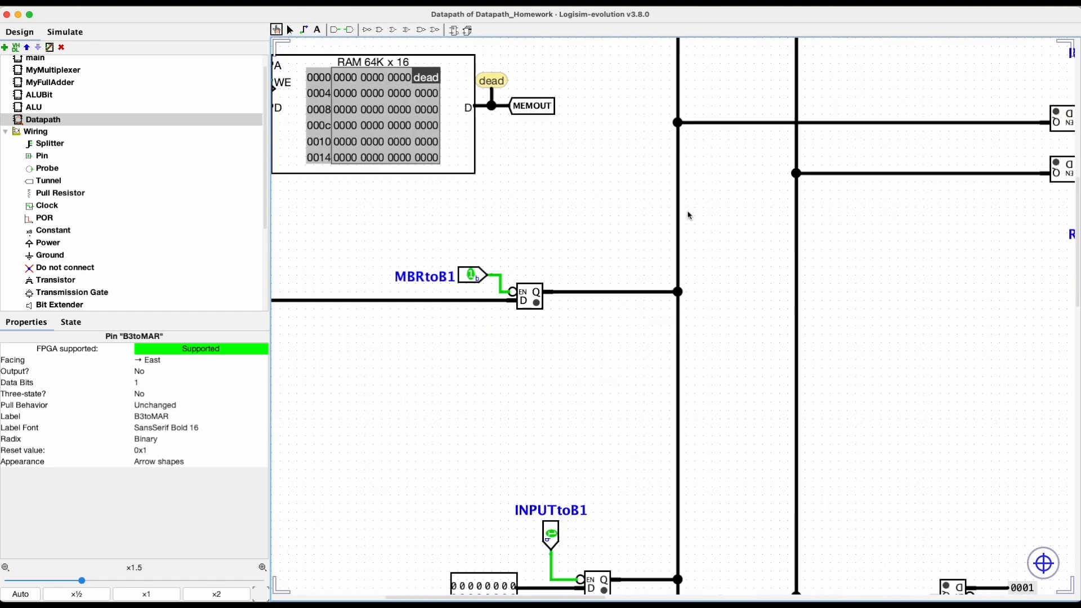
scroll(690, 215, "up", 2)
scroll(690, 215, "right", 4)
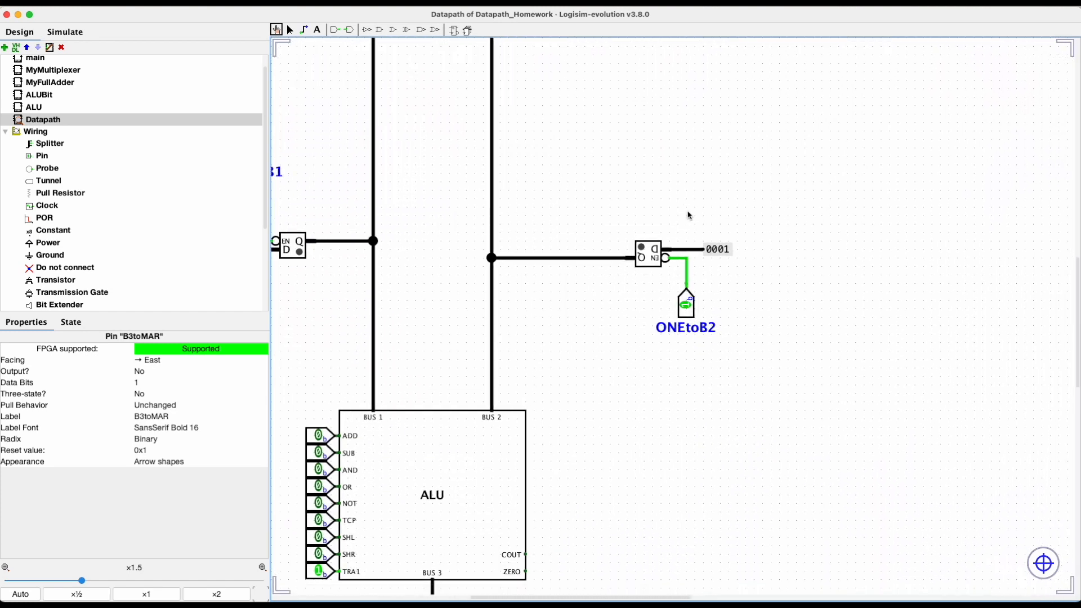
left_click(687, 310)
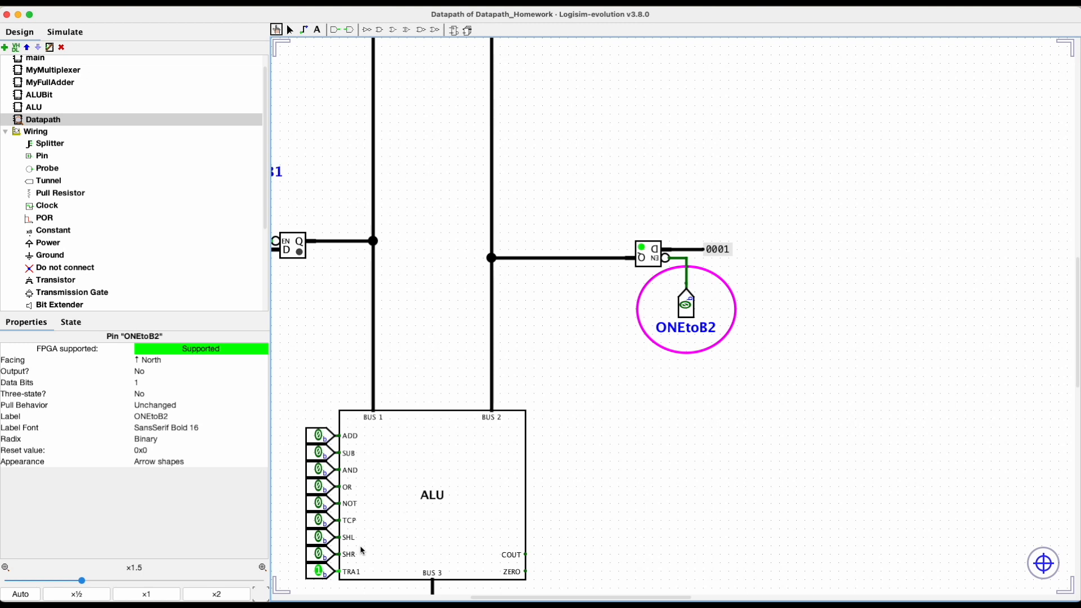
Switch the ALU operation from TRA1 to ADD by setting TRA1 to 0 and ADD to 1
left_click(319, 571)
scroll(362, 342, "down", 4)
scroll(362, 341, "left", 4)
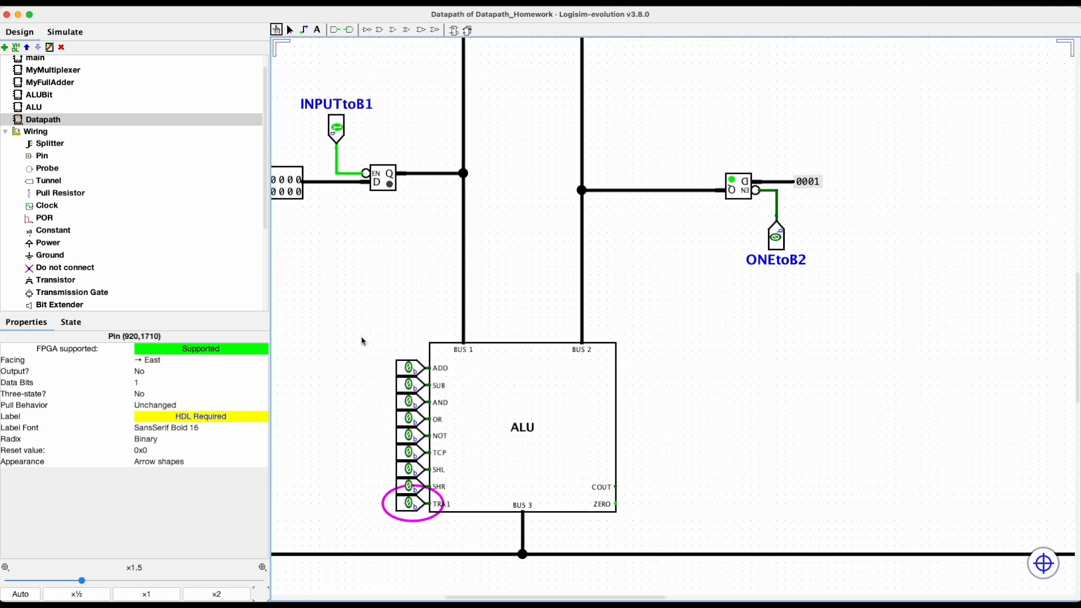
left_click(409, 369)
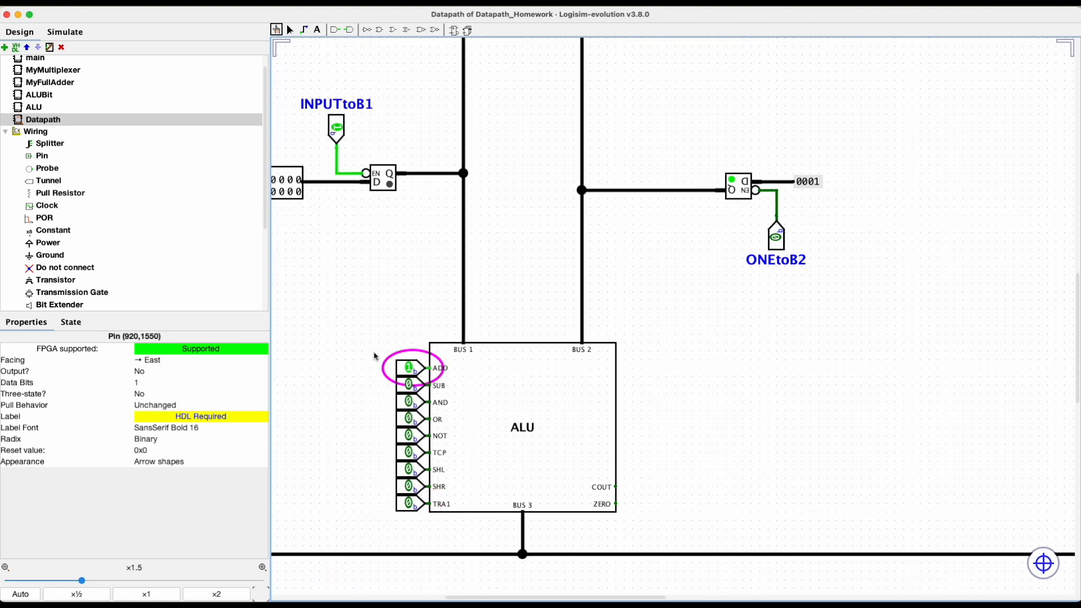
Inspect the values on the Bus 1 and Bus 2 wires and the ALU's Bus 3 output with the Poke tool
left_click(464, 281)
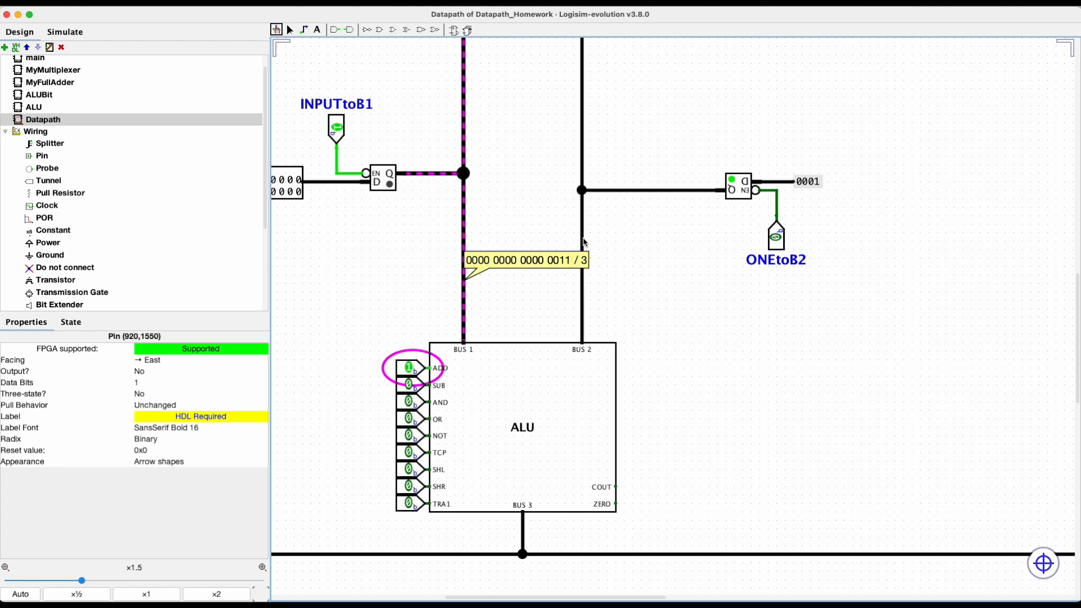
left_click(583, 242)
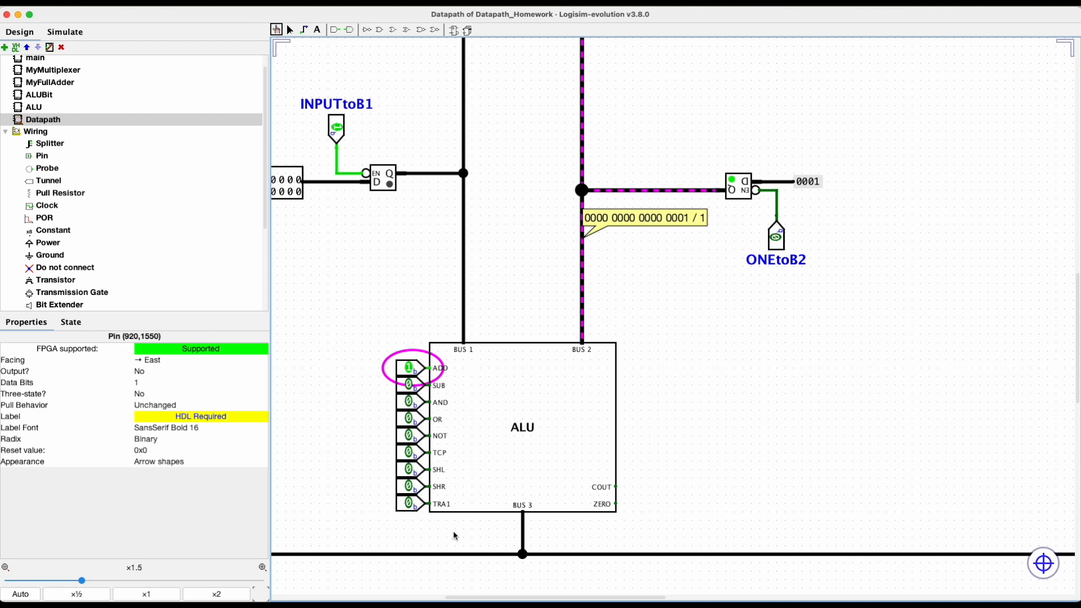
left_click(527, 537)
left_click(522, 537)
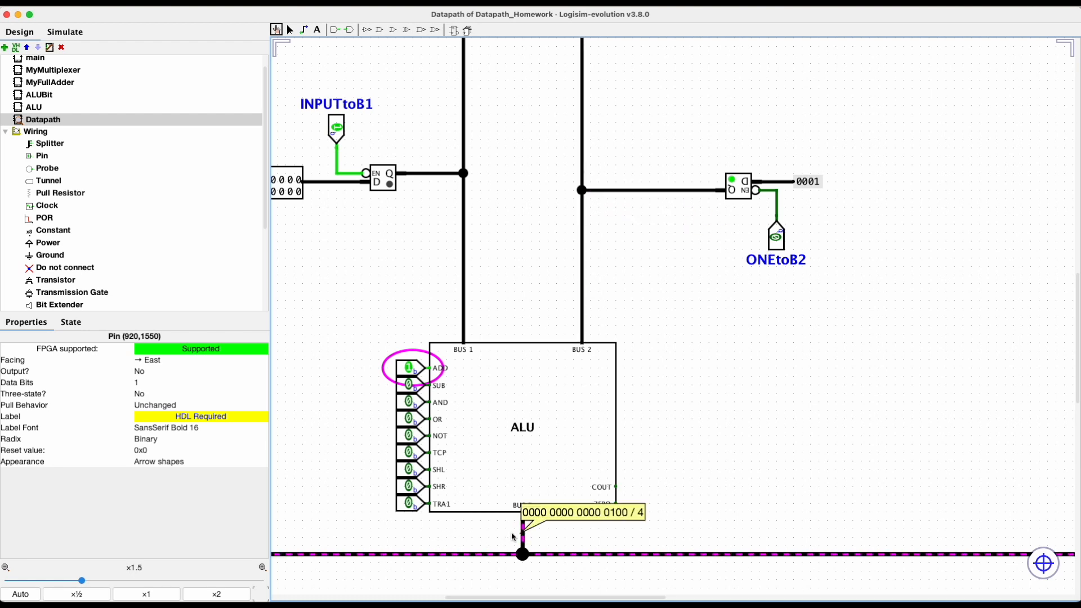
left_click(456, 537)
Switch the B3toPC pin to 0 and back to 1 to load the incremented value into the PC
scroll(456, 536, "up", 10)
scroll(456, 536, "left", 15)
scroll(456, 536, "up", 10)
scroll(456, 537, "left", 2)
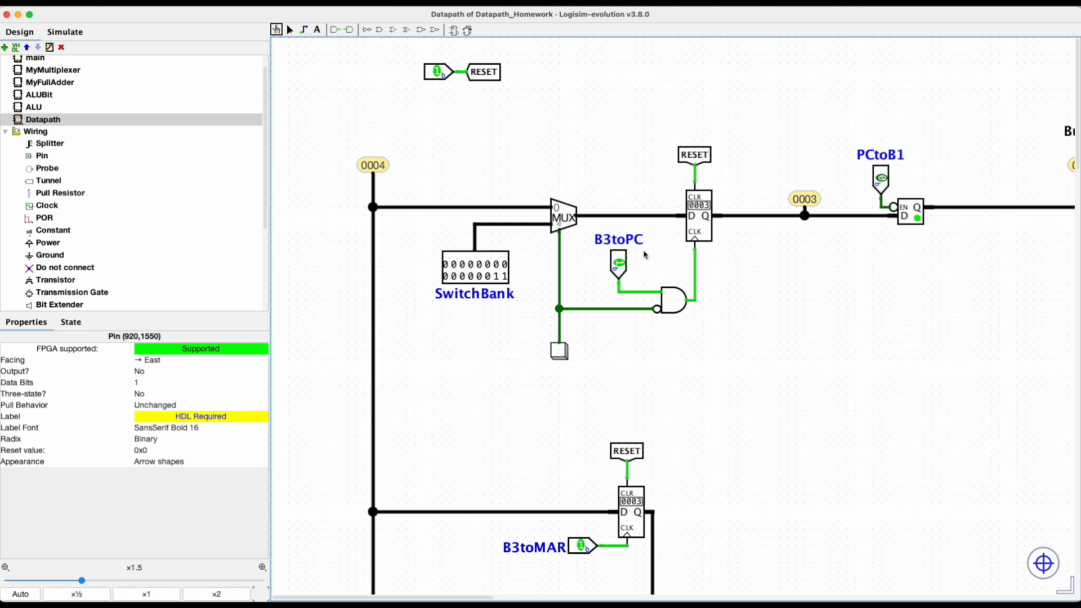
left_click(619, 267)
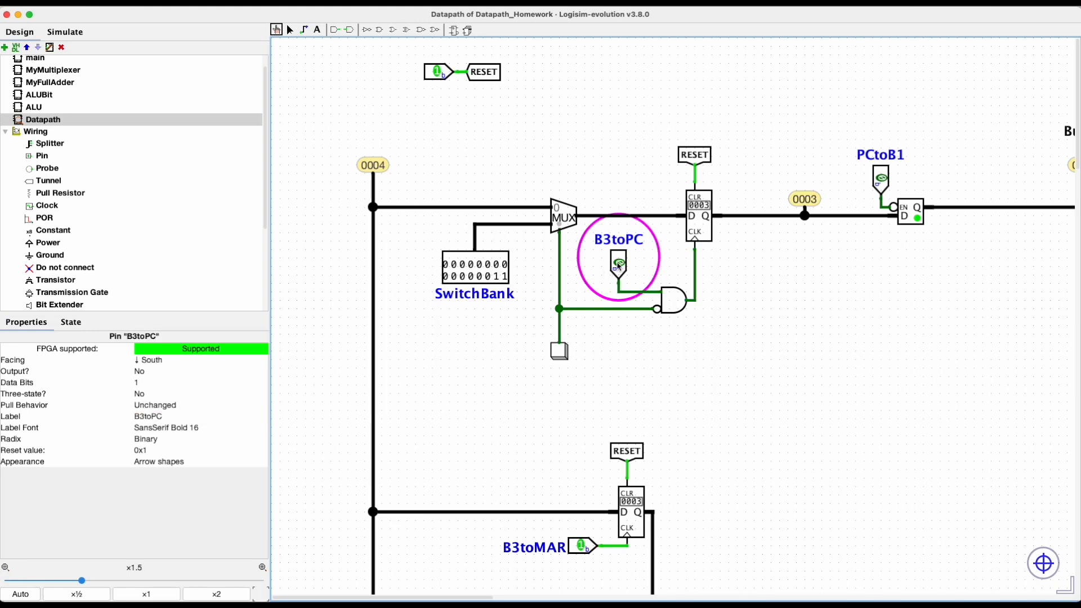
left_click(618, 267)
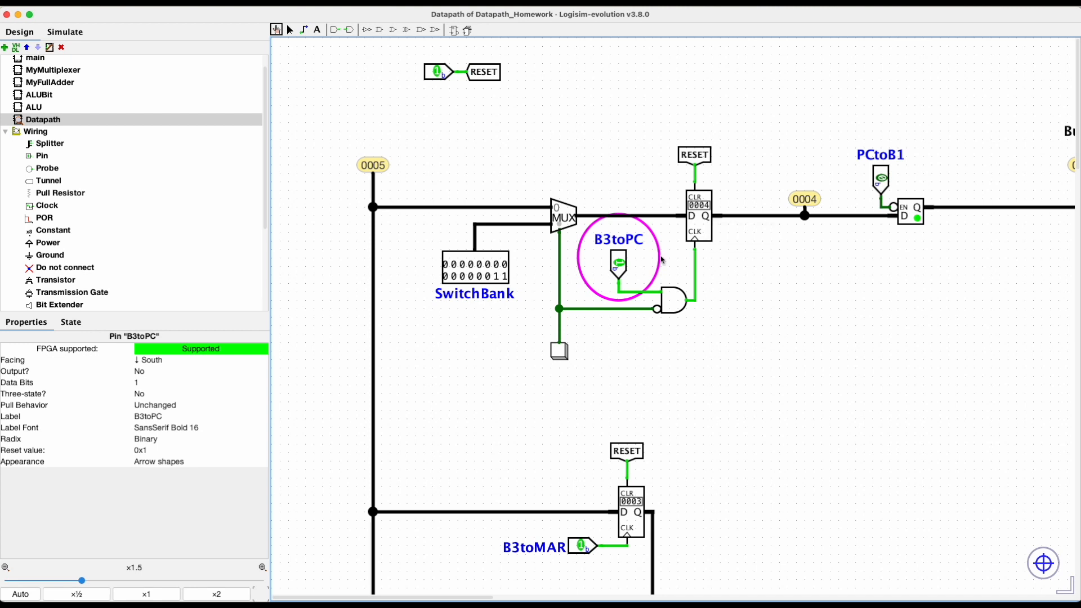
Pulse the B3toPC pin three more times to increment the PC to 0007
left_click(618, 267)
left_click(618, 267)
left_click(618, 267)
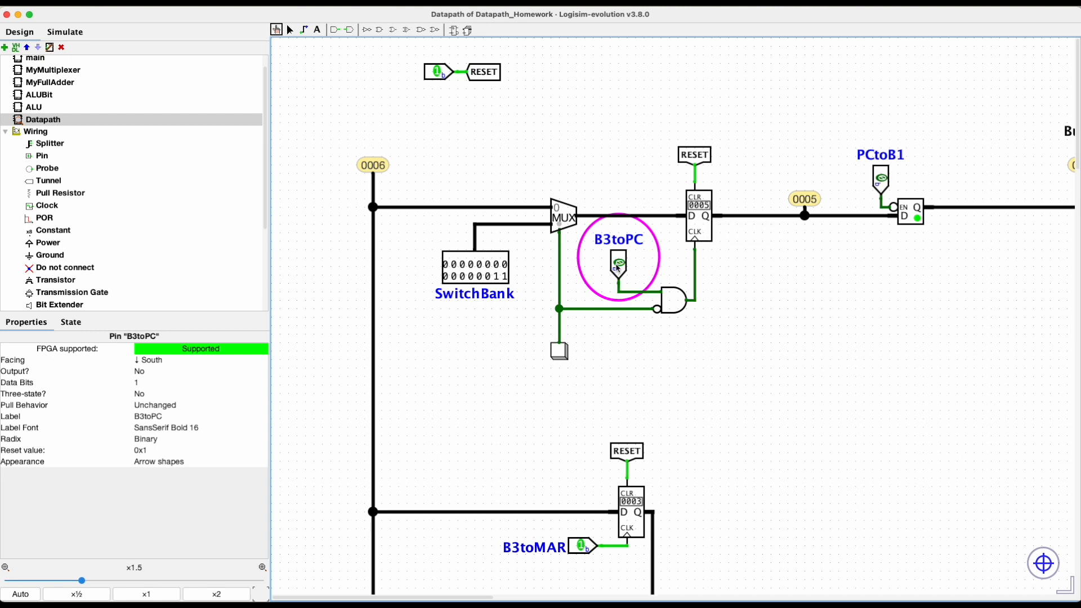
left_click(617, 267)
left_click(617, 267)
left_click(618, 267)
Set the PCtoB1 pin back to 1 and the ALU's ADD pin back to 0
left_click(883, 181)
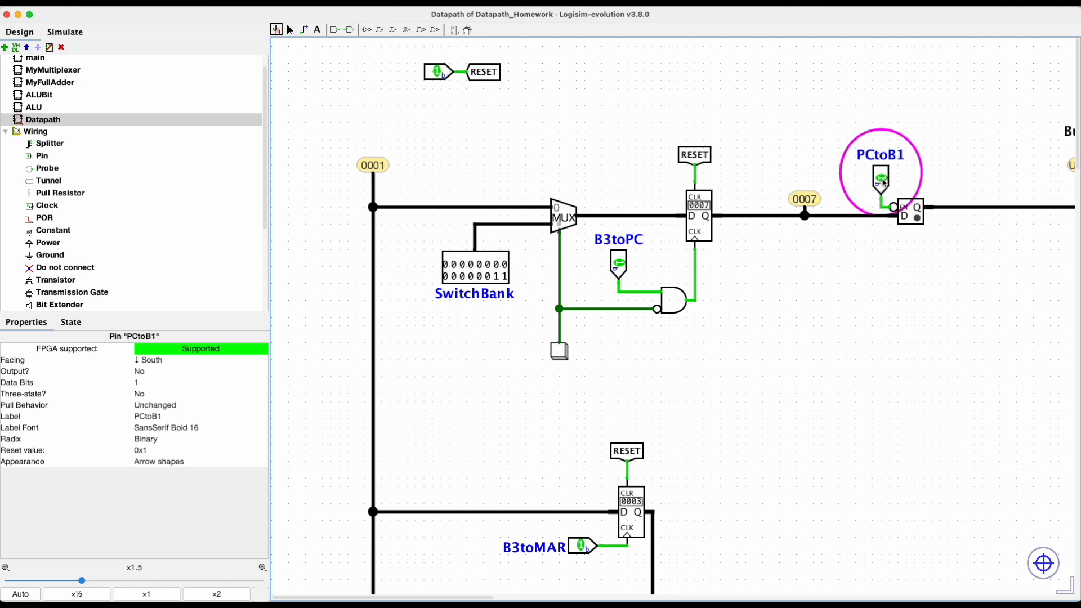
scroll(901, 276, "down", 15)
scroll(901, 276, "right", 3)
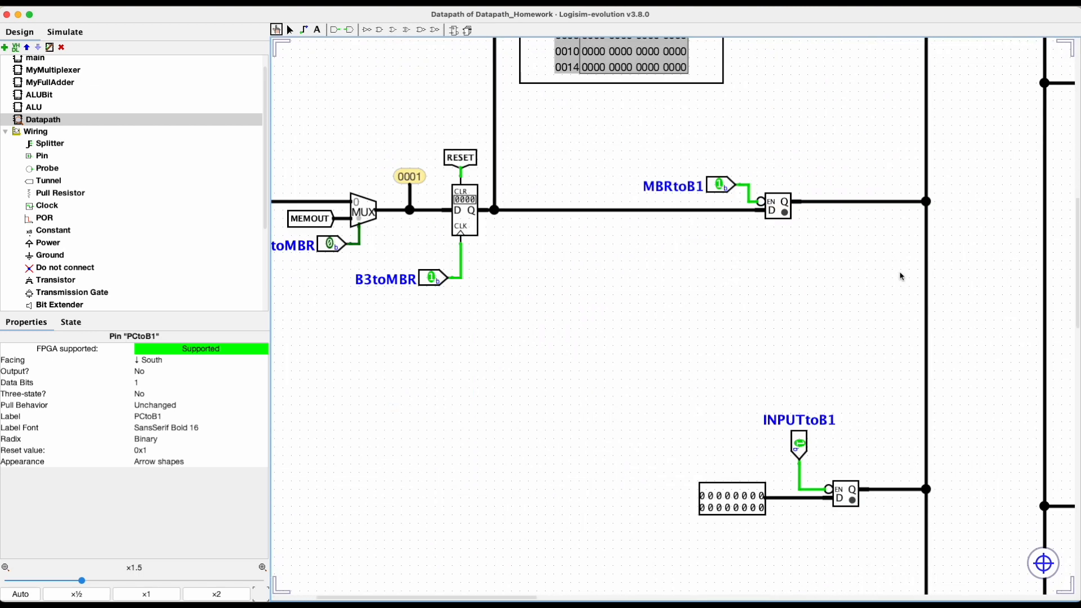
left_click(749, 222)
left_click(750, 225)
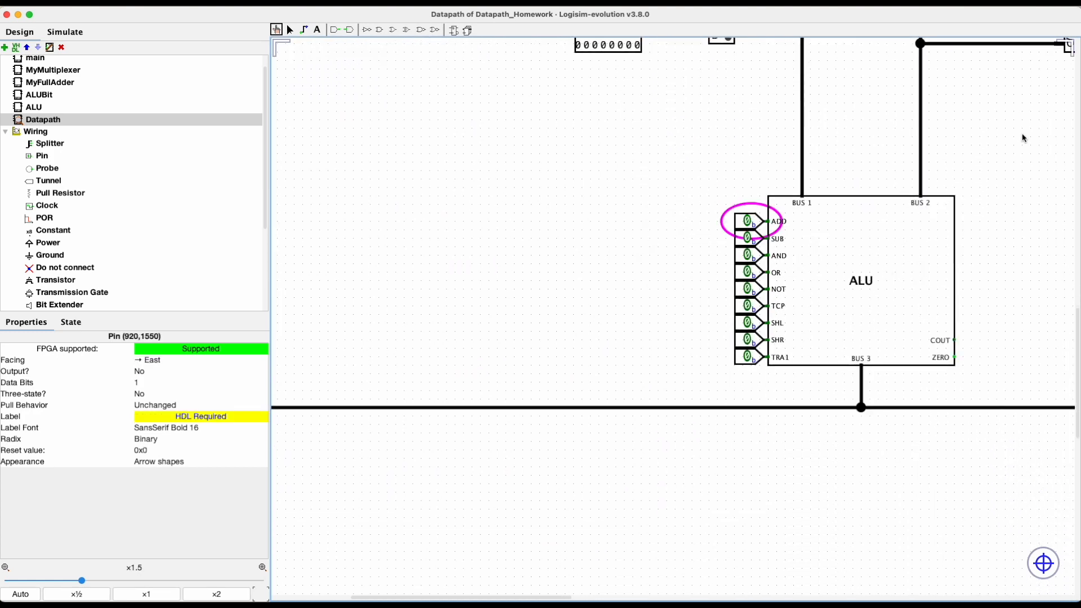
Set the ONEtoB2 pin back to 1 to disconnect the constant from Bus 2
scroll(1025, 139, "right", 5)
scroll(1025, 139, "up", 3)
left_click(865, 204)
left_click(866, 203)
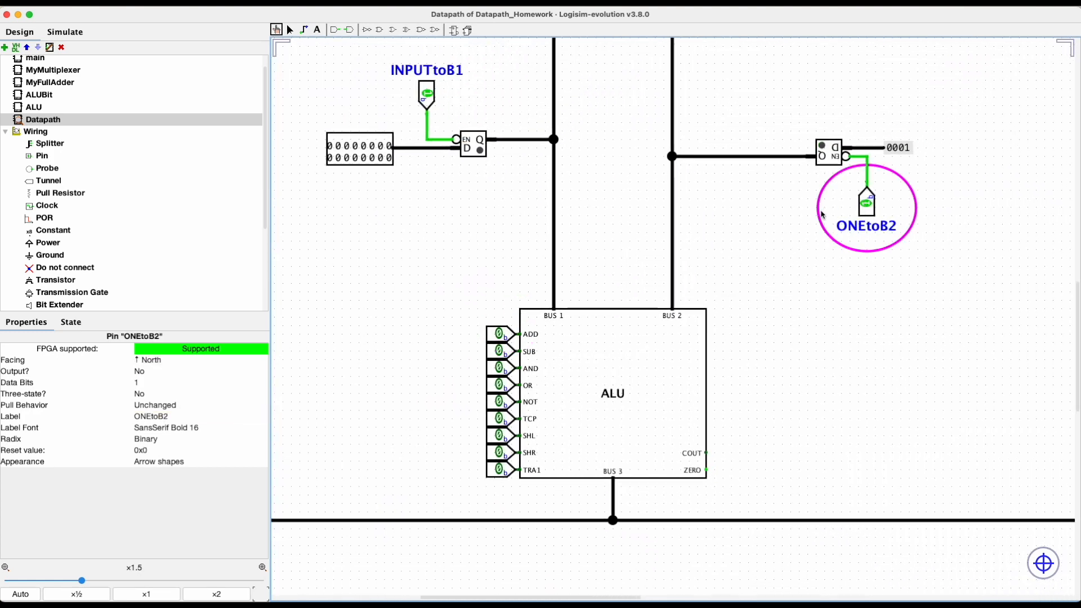
Set the MEMtoMBR pin to 1 to select the memory output and inspect the MEMOUT wire entering the MBR multiplexer
scroll(800, 216, "down", 15)
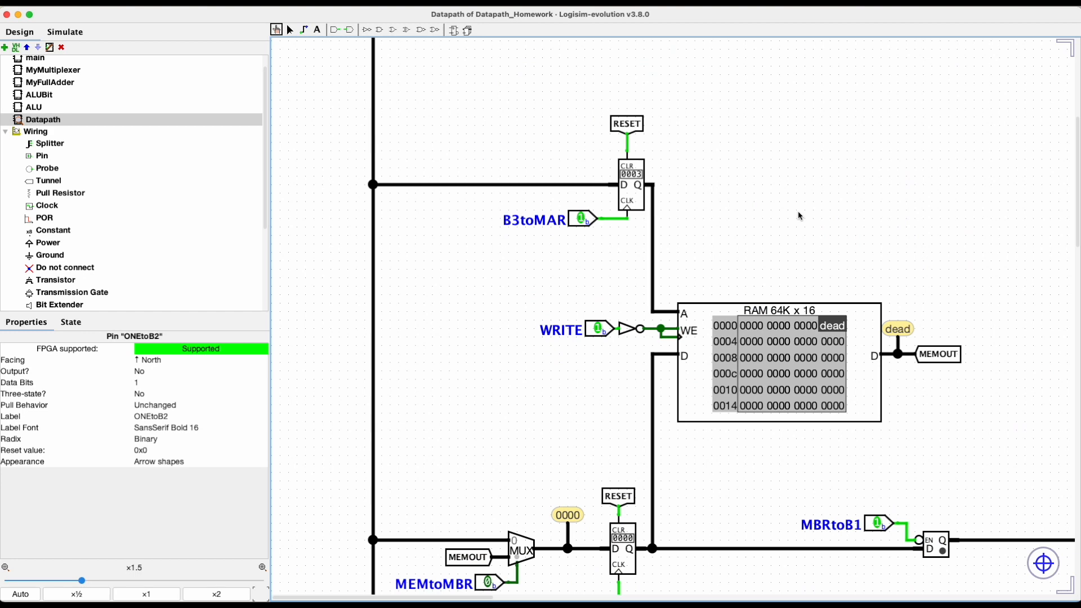
scroll(800, 216, "right", 2)
scroll(798, 211, "up", 2)
scroll(798, 211, "left", 2)
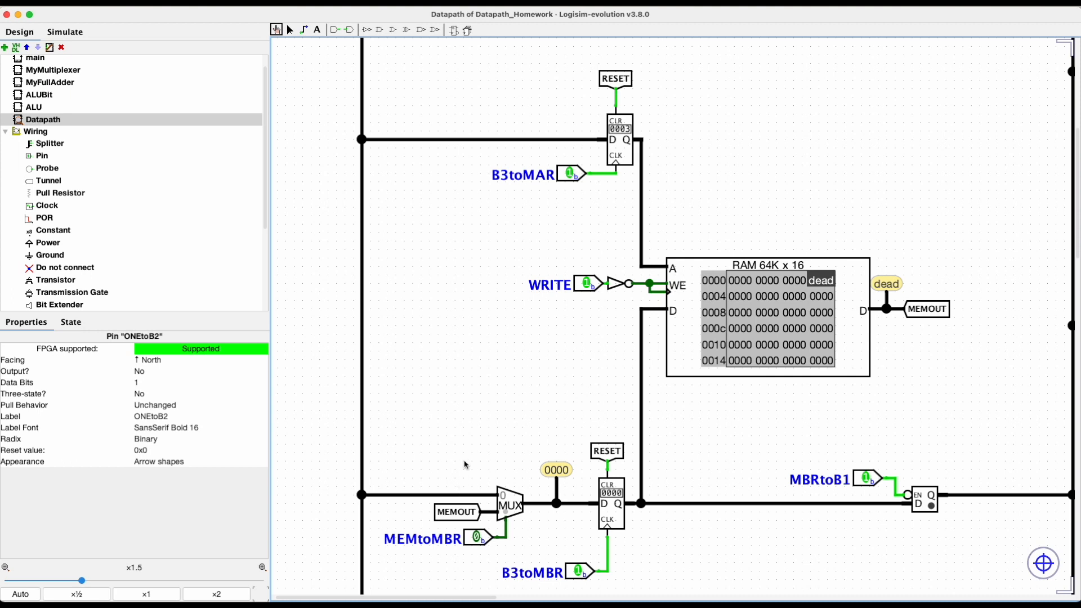
scroll(465, 465, "down", 5)
scroll(466, 465, "left", 1)
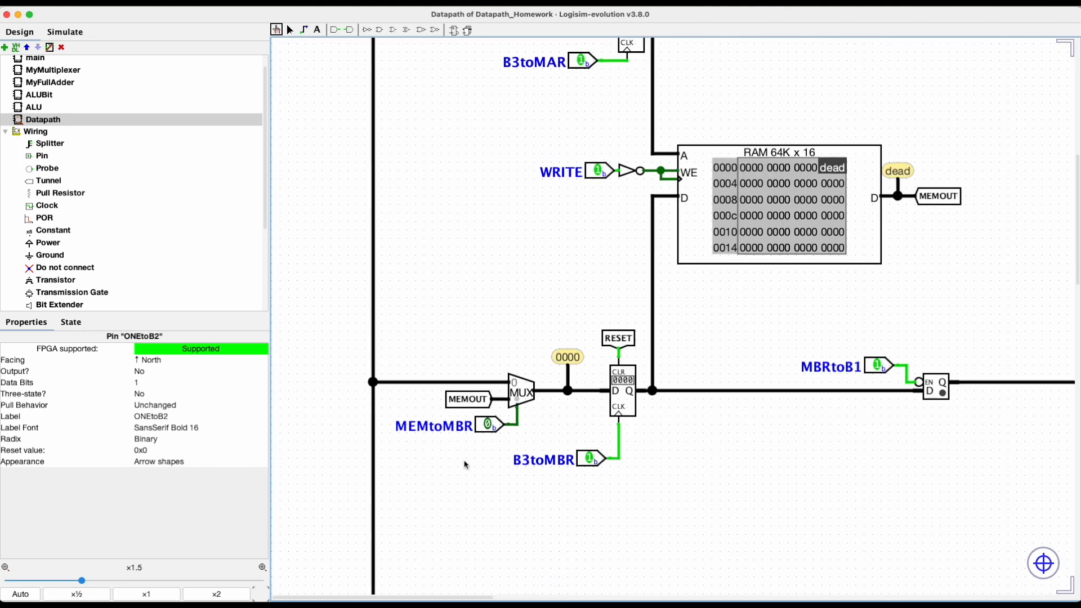
left_click(495, 429)
left_click(501, 401)
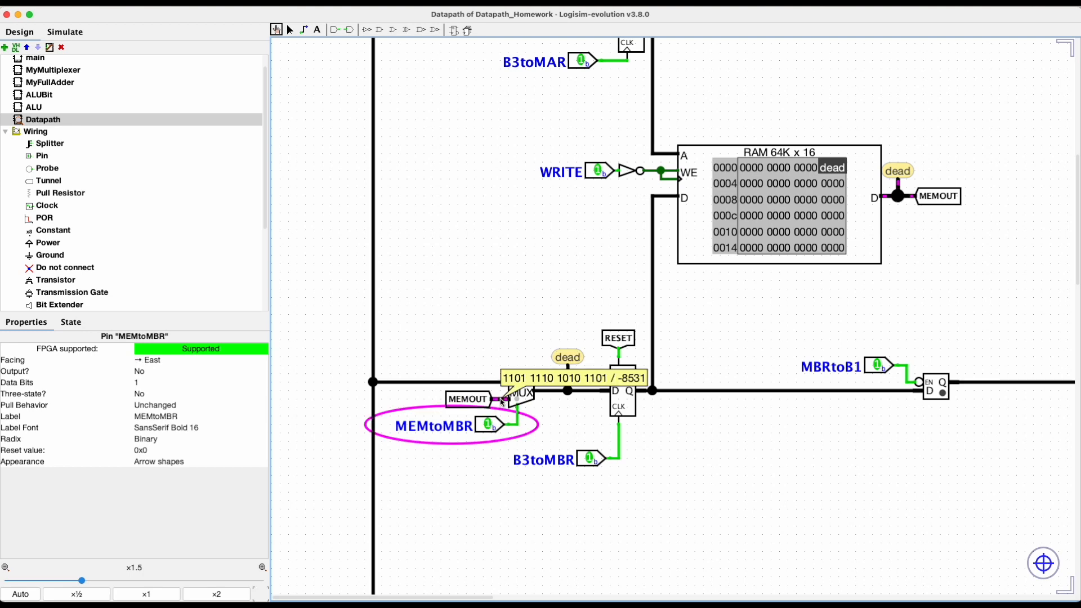
left_click(563, 416)
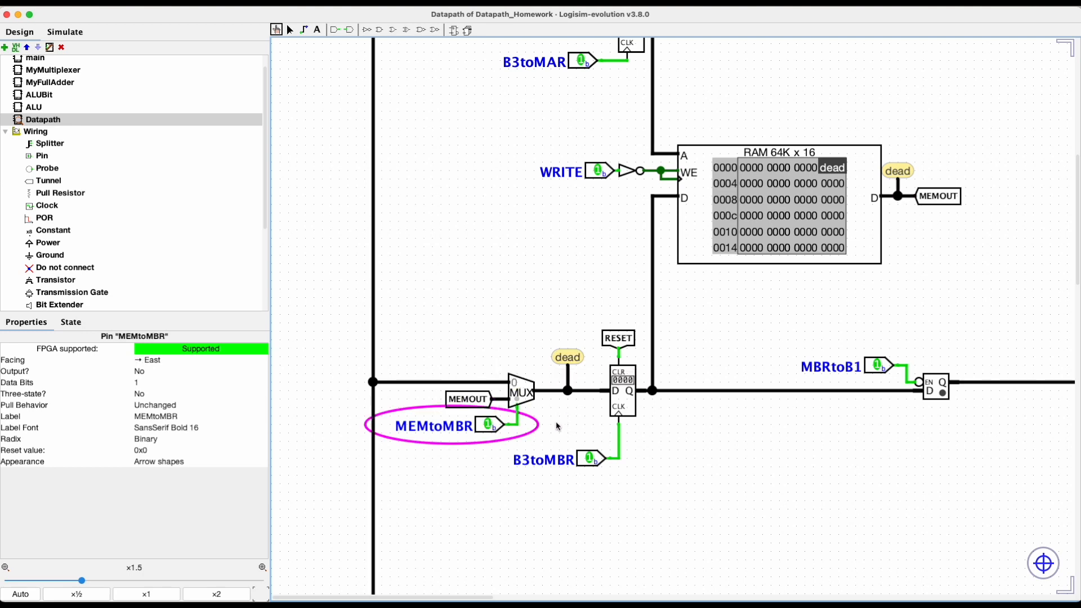
Pulse the B3toMBR pin to load the memory word into the MBR, and set MBRtoB1 to 0 to put it on Bus 1
left_click(594, 457)
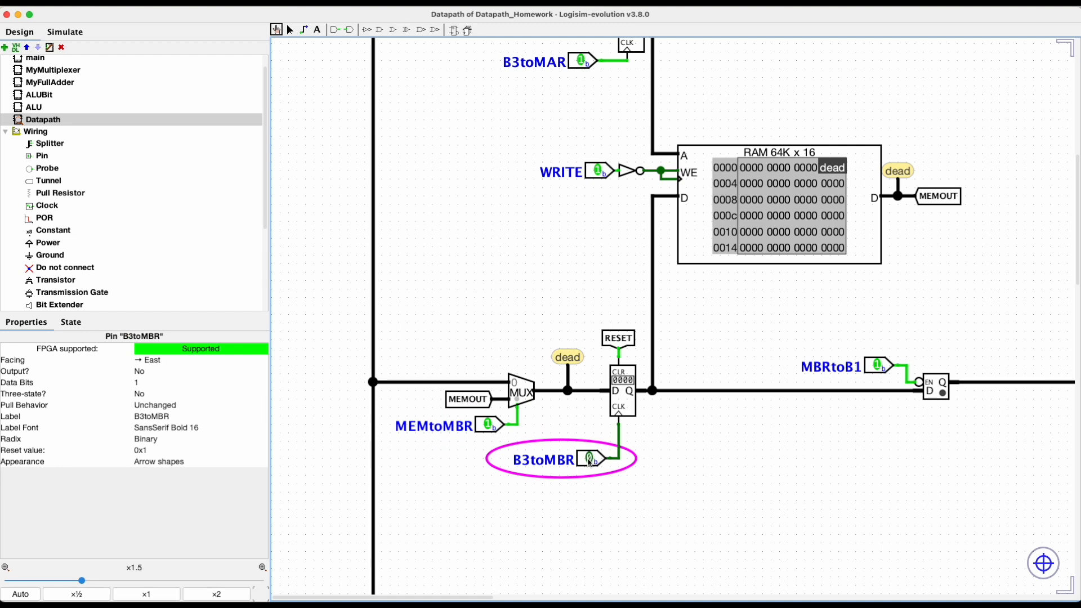
left_click(590, 461)
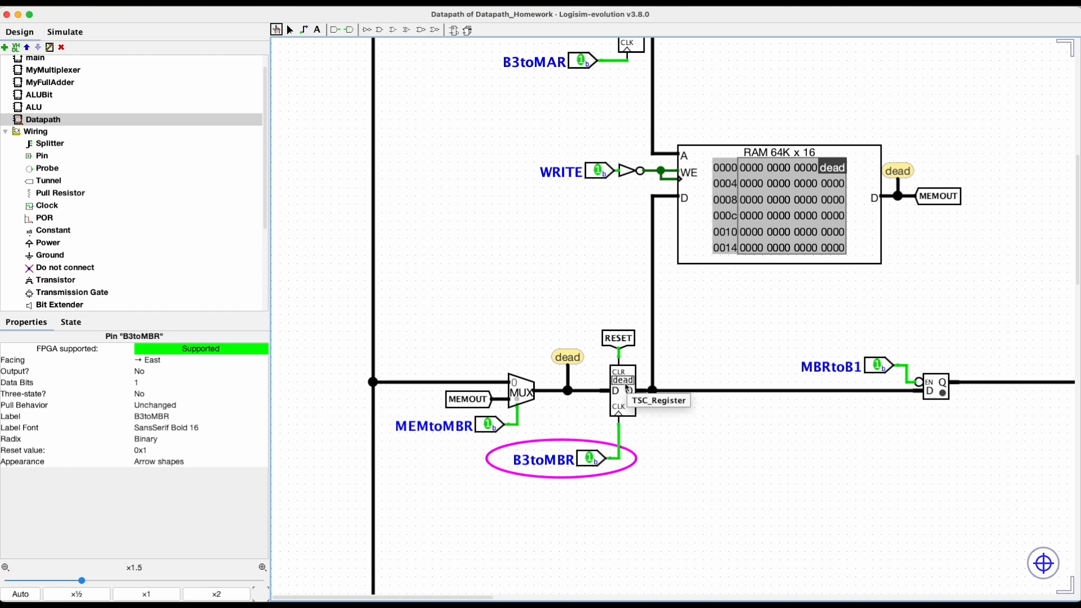
left_click(877, 367)
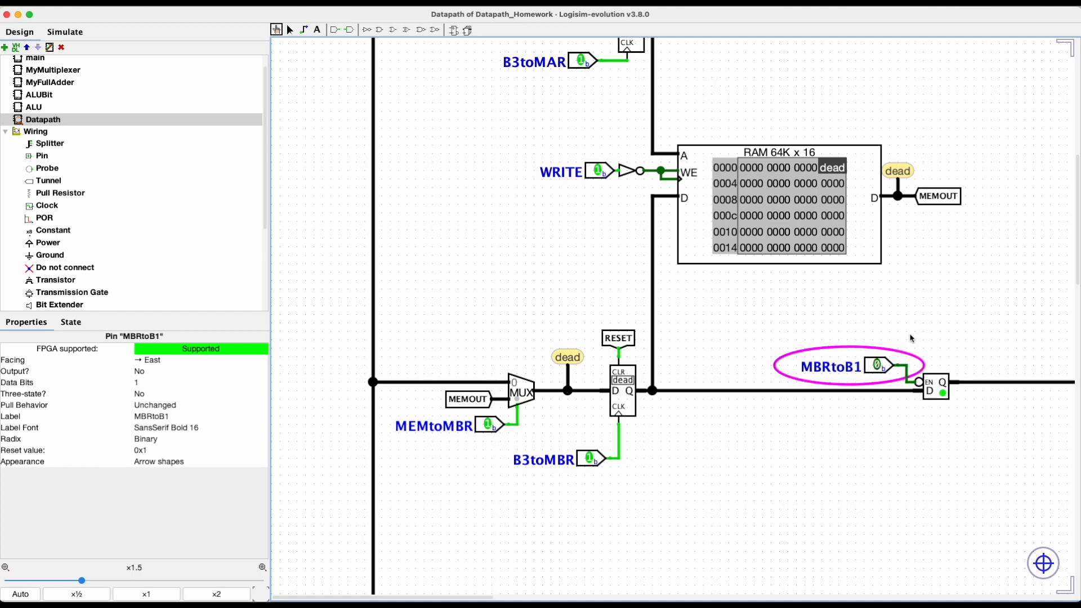
scroll(906, 337, "right", 5)
scroll(907, 336, "down", 1)
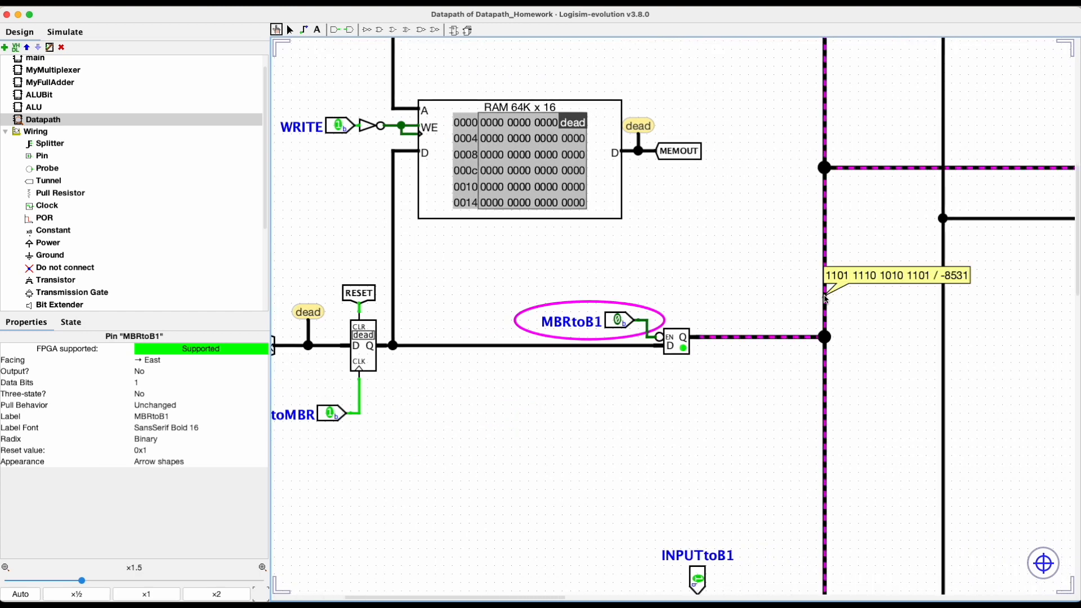
Set the ALU's TRA1 pin to 1 to transfer Bus 1 to Bus 3, and inspect the Bus 3 wire's value
scroll(798, 292, "down", 10)
scroll(797, 292, "right", 2)
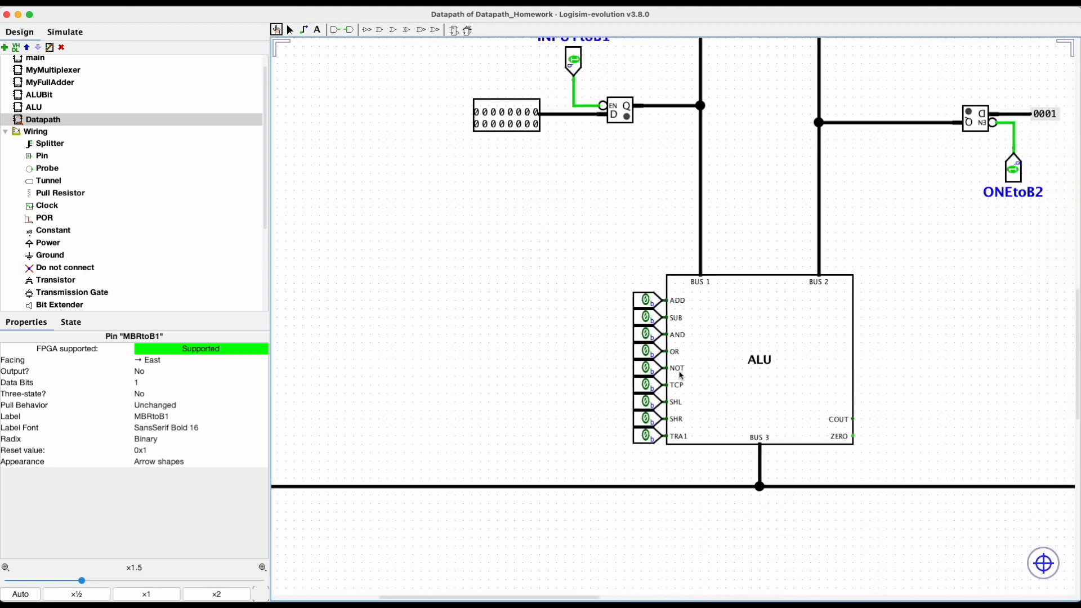
left_click(648, 438)
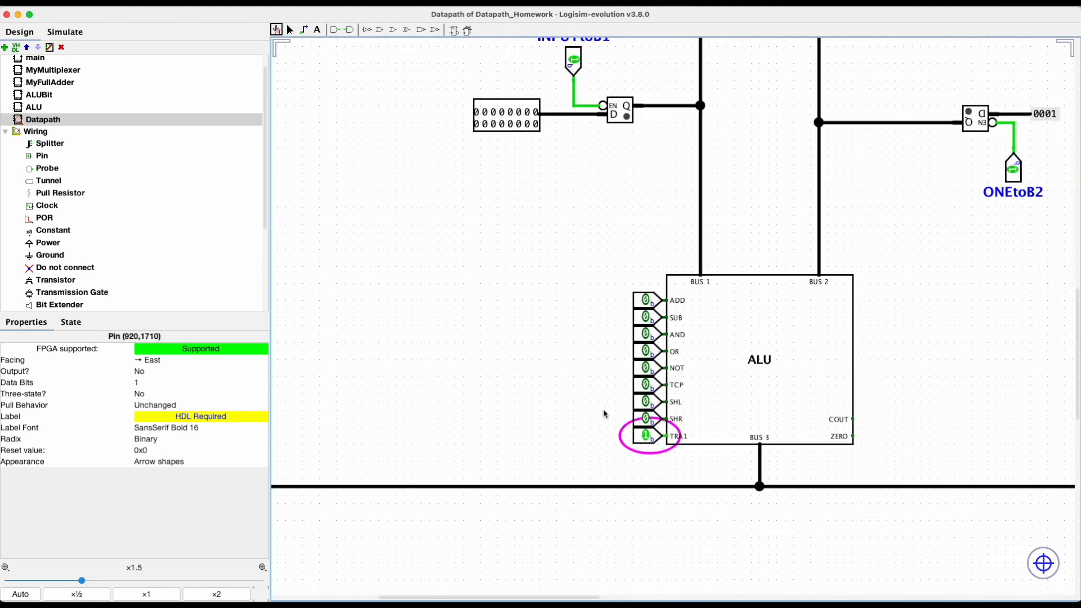
scroll(614, 420, "down", 2)
scroll(614, 420, "right", 2)
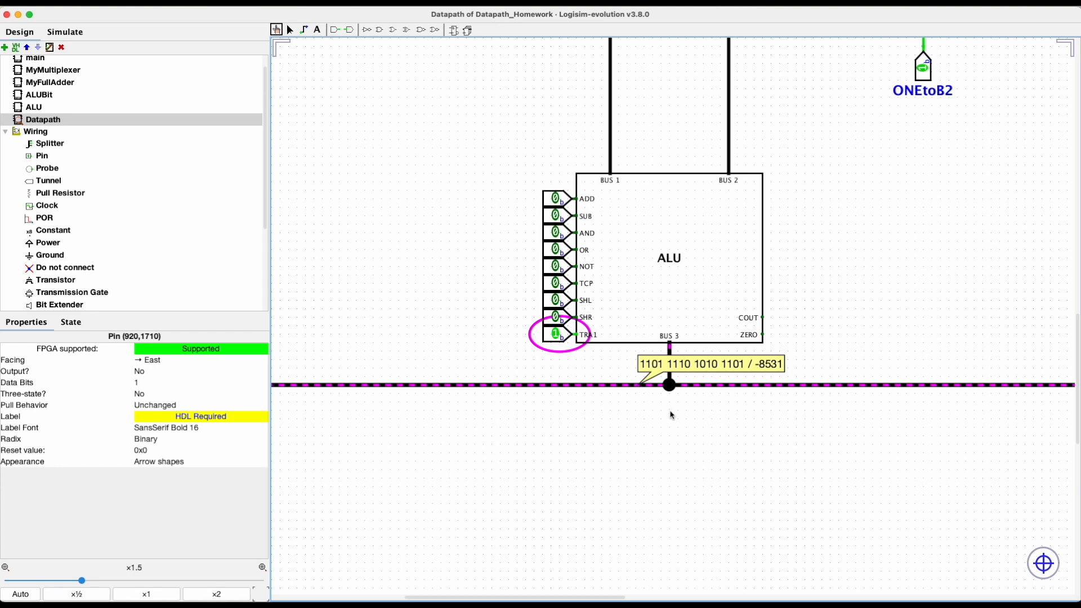
Pulse the B3toR0 pin to load the Bus 3 word into register R0
scroll(790, 287, "up", 7)
scroll(791, 287, "right", 5)
scroll(790, 286, "up", 7)
scroll(791, 287, "right", 5)
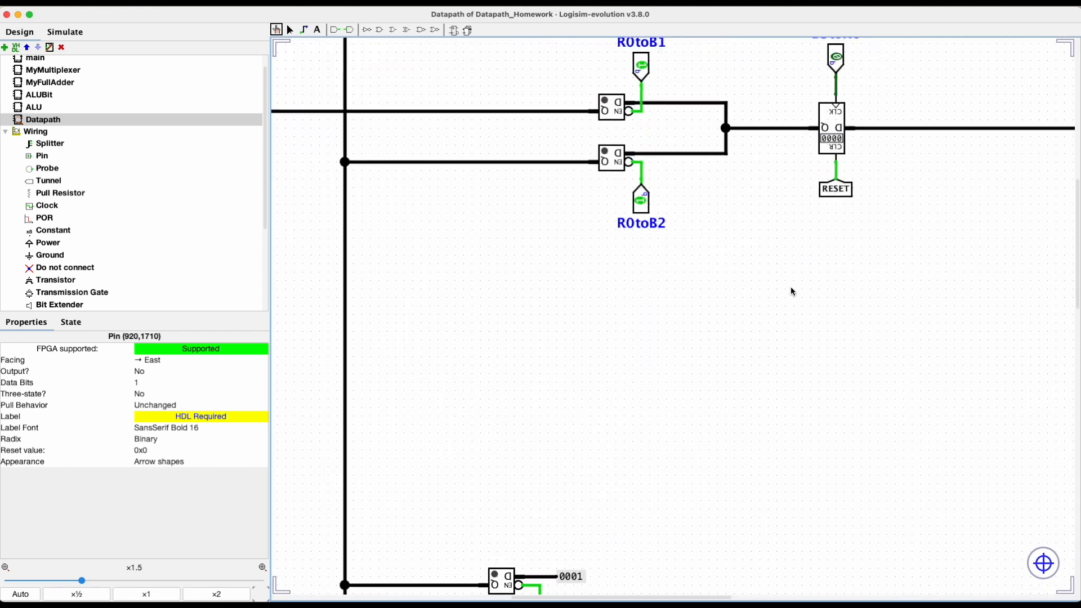
left_click(722, 185)
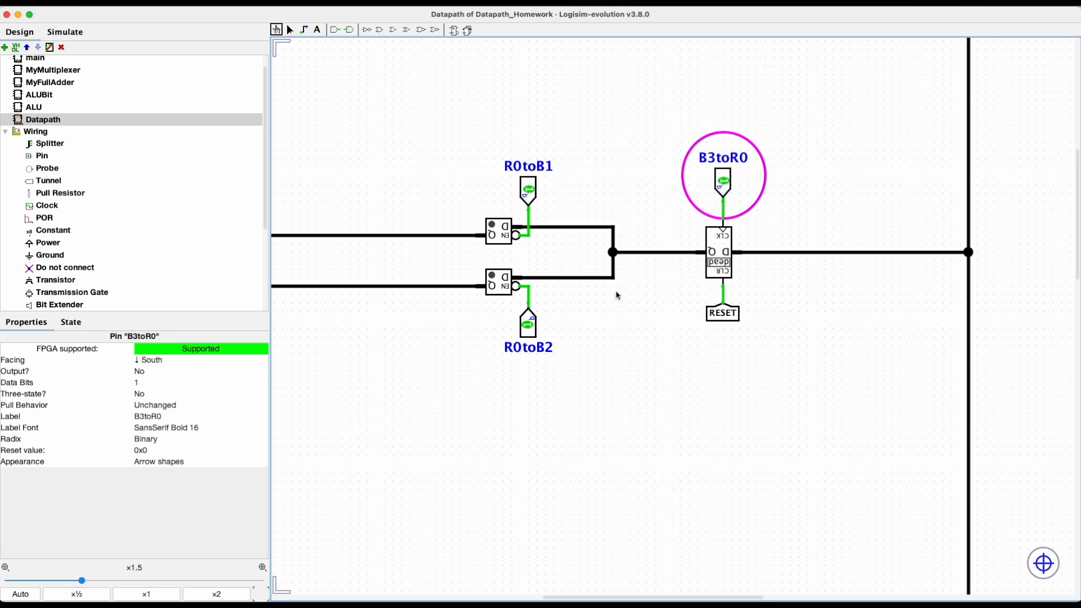
Pulse the B3toIR pin to load the Bus 3 word into the instruction register
scroll(613, 311, "up", 10)
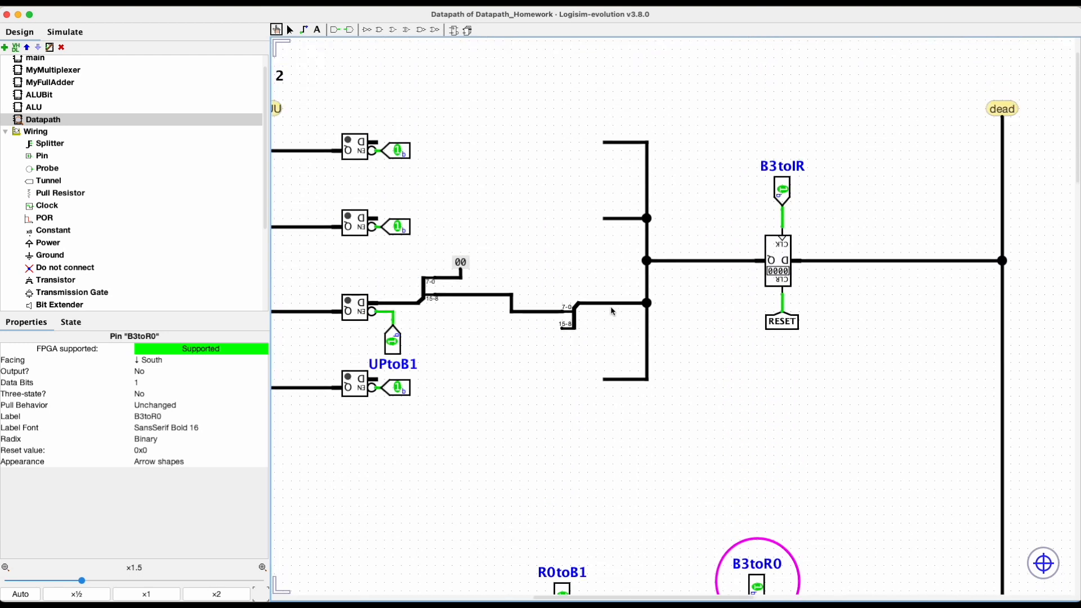
scroll(613, 312, "left", 3)
scroll(613, 312, "down", 1)
scroll(613, 311, "right", 1)
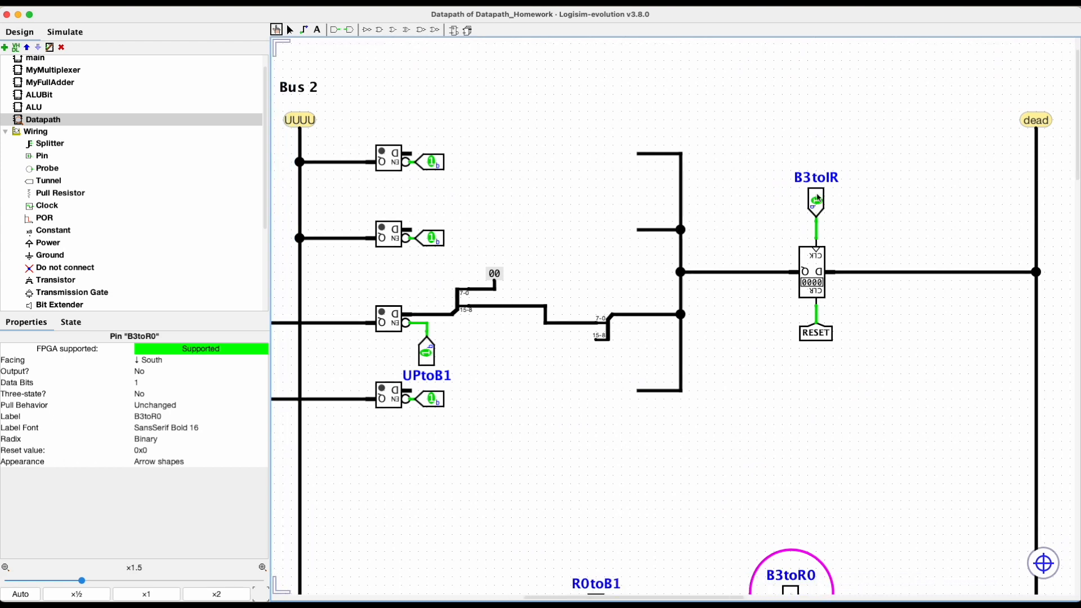
left_click(818, 203)
left_click(817, 203)
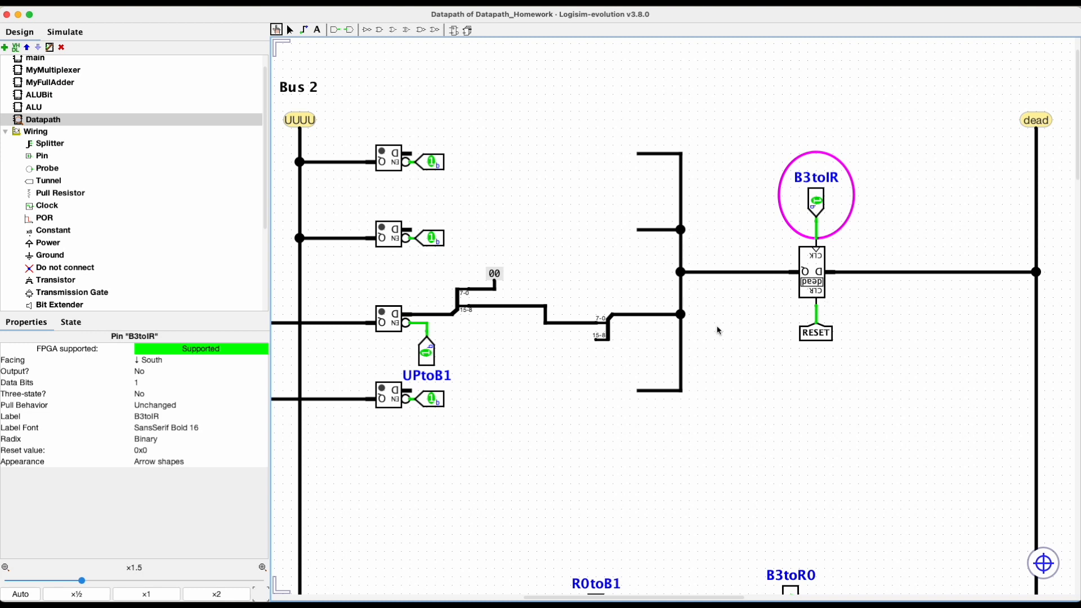
Set the MBRtoB1 pin back to 1 to disconnect the MBR from Bus 1
scroll(719, 331, "left", 10)
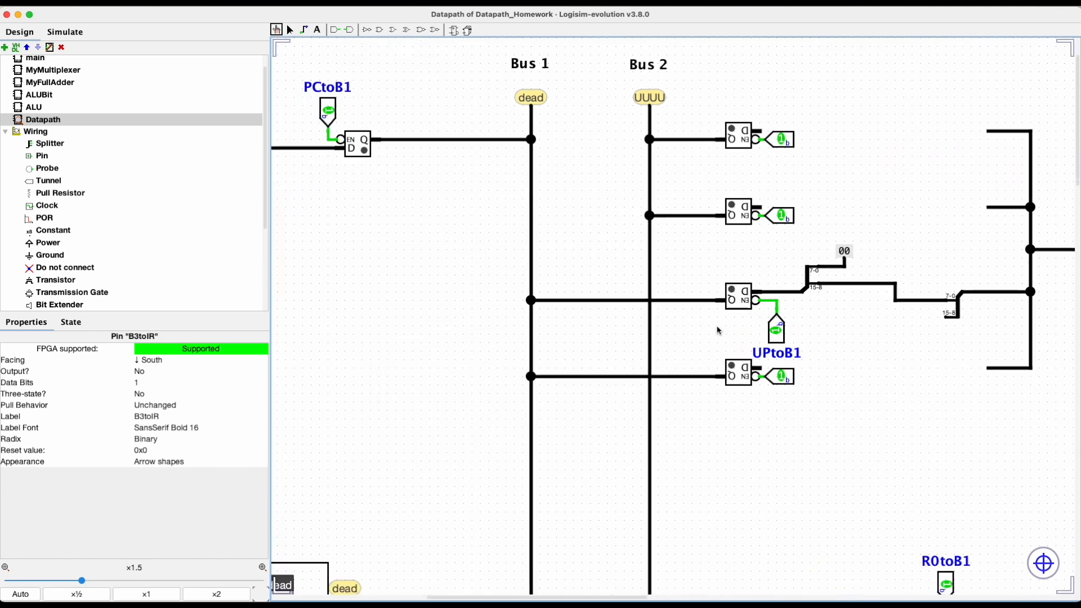
scroll(719, 330, "down", 7)
scroll(718, 331, "left", 6)
left_click(680, 359)
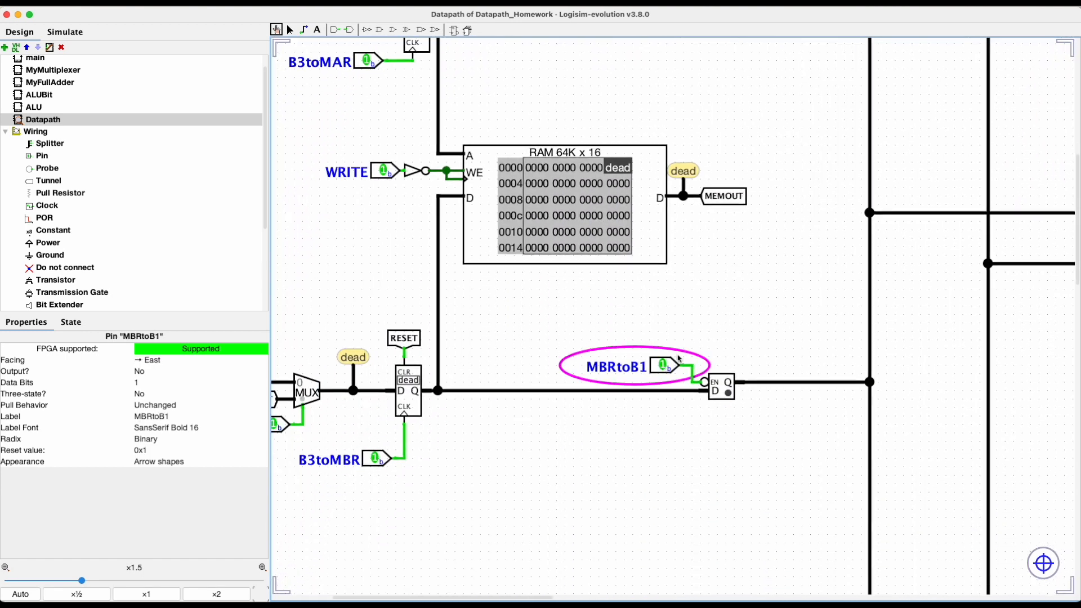
Test the UPtoB1 pin and the enable pin of the uppermost Bus 2 buffer by switching each to 0 and back to 1
scroll(719, 304, "up", 7)
scroll(719, 304, "right", 5)
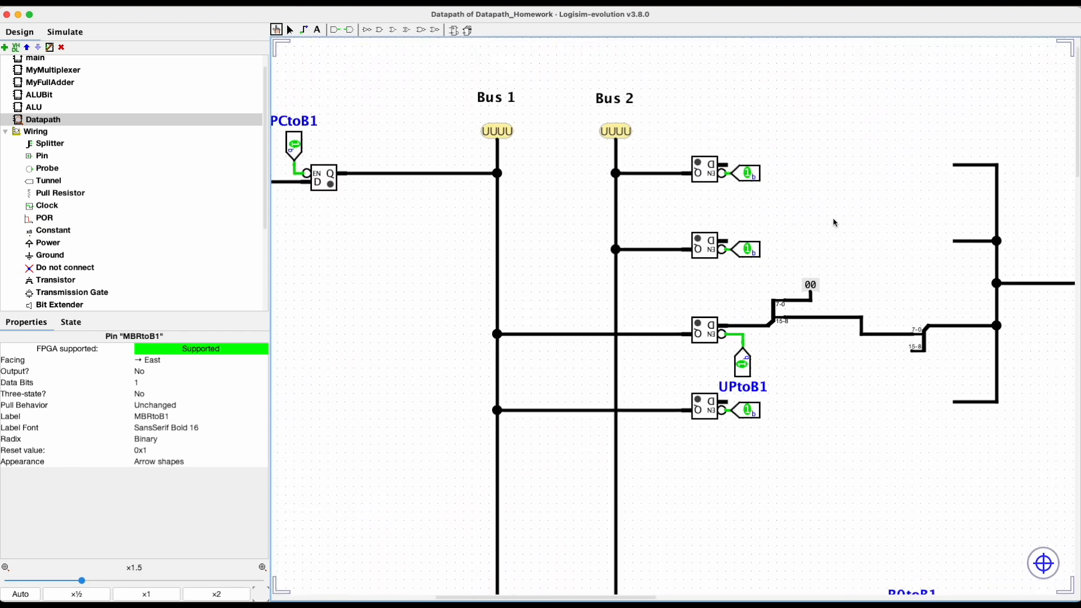
scroll(836, 222, "right", 4)
scroll(835, 222, "up", 1)
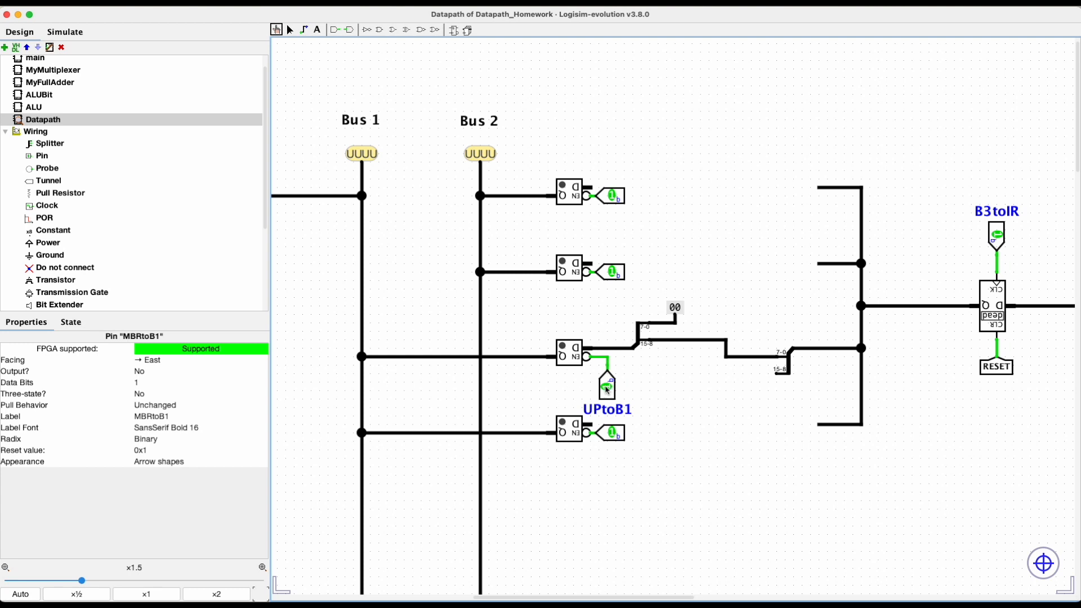
left_click(609, 388)
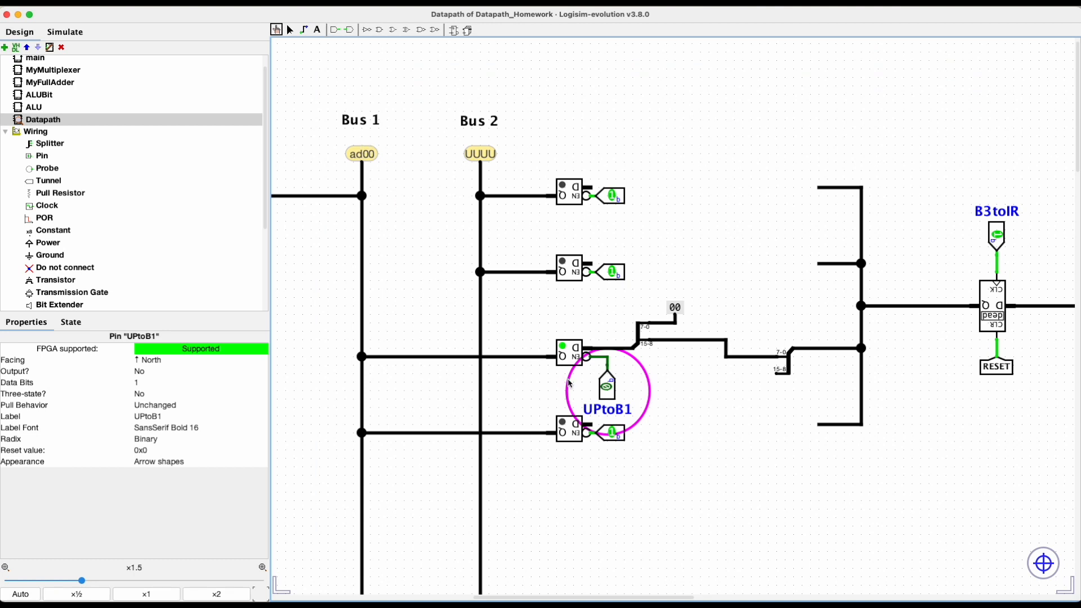
left_click(610, 390)
left_click(611, 200)
left_click(610, 202)
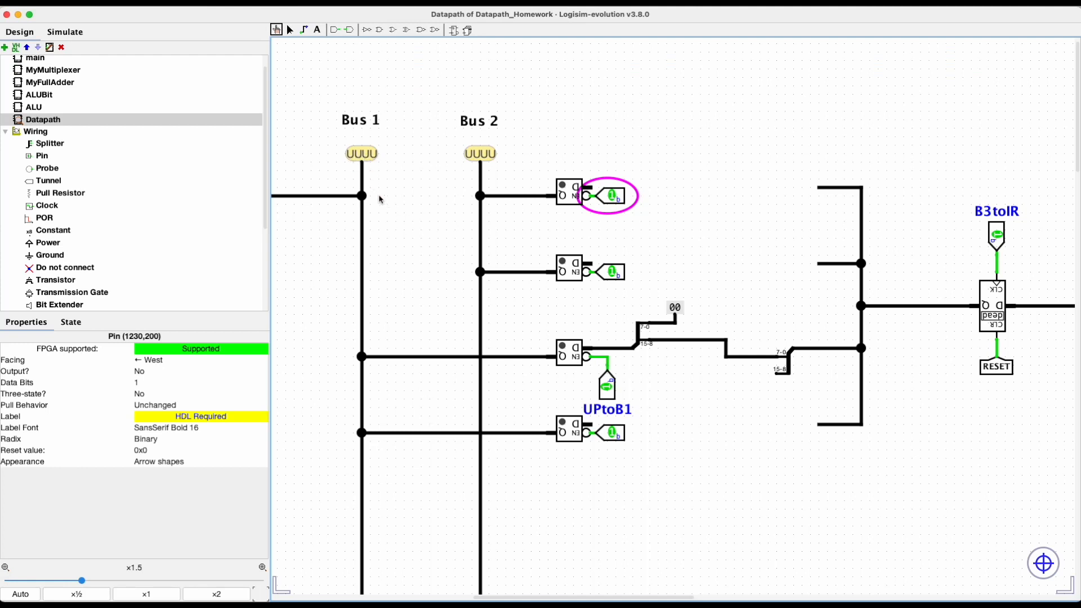
scroll(381, 200, "left", 15)
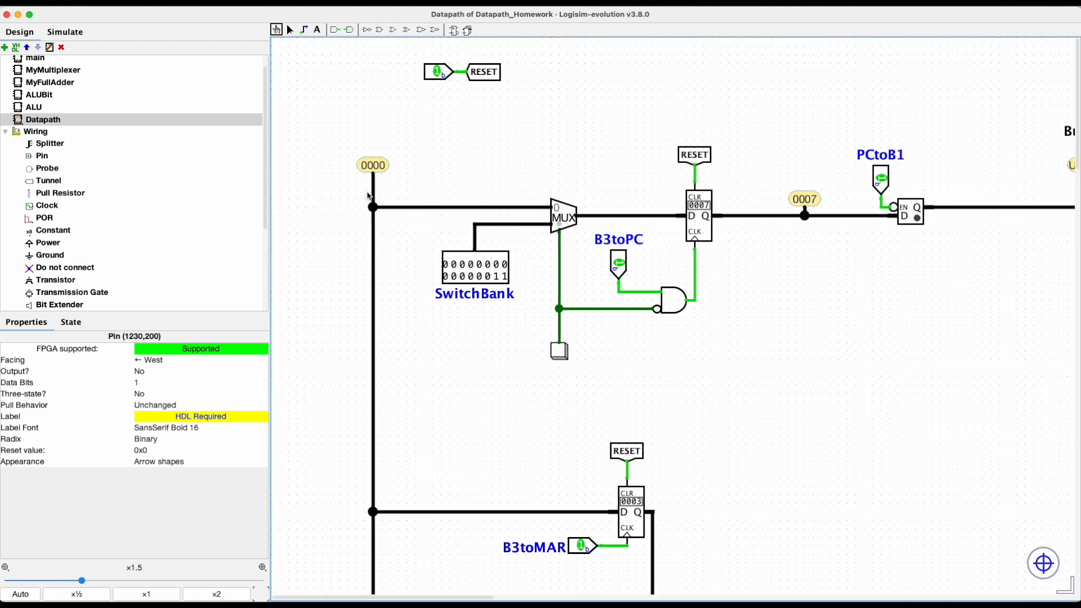
left_click(448, 266)
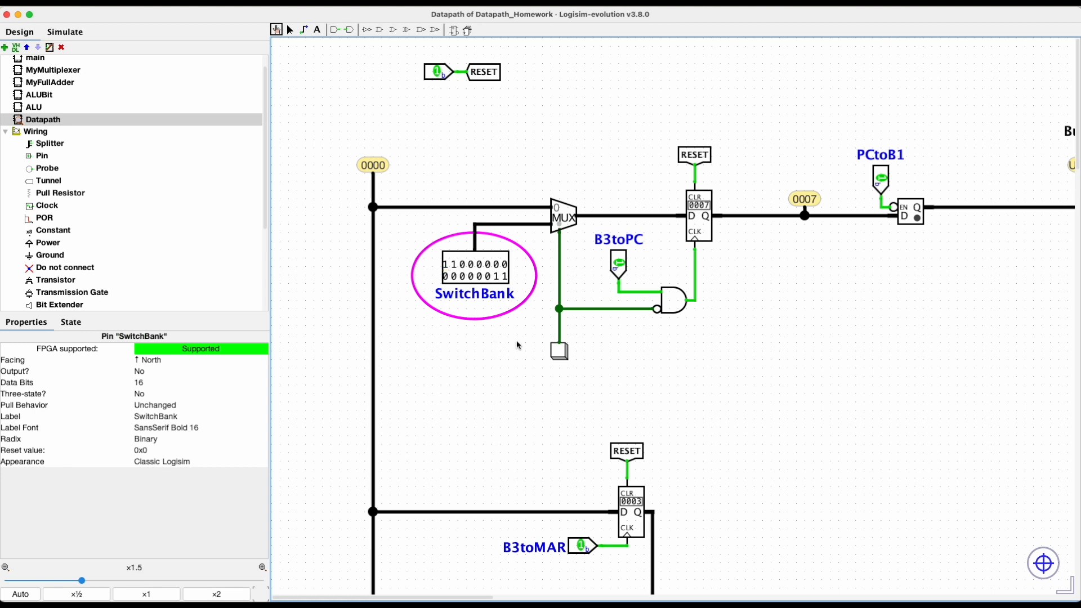
left_click(557, 351)
scroll(760, 324, "right", 1)
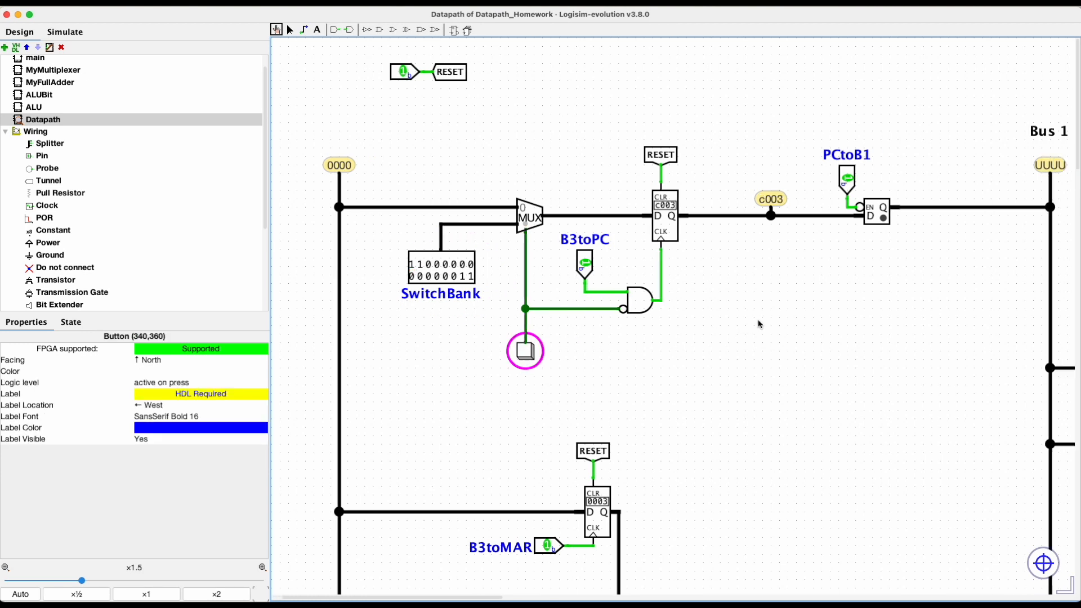
Examine the Bus 1 and Bus 2 probes, the MAR, RAM and MBR section, and the instruction register's connections to both buses
scroll(760, 325, "right", 7)
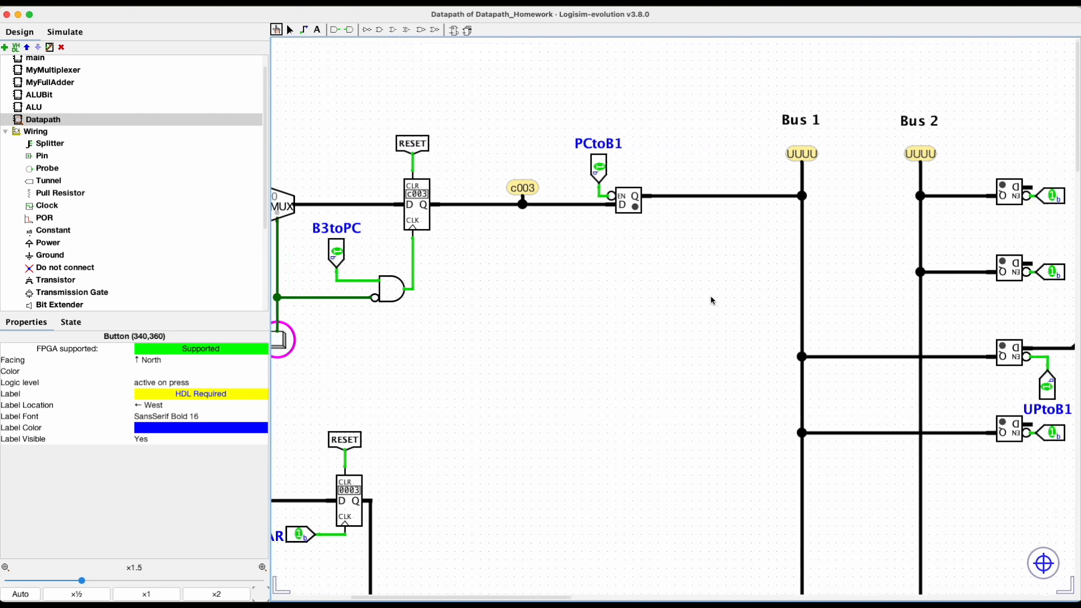
scroll(713, 300, "right", 4)
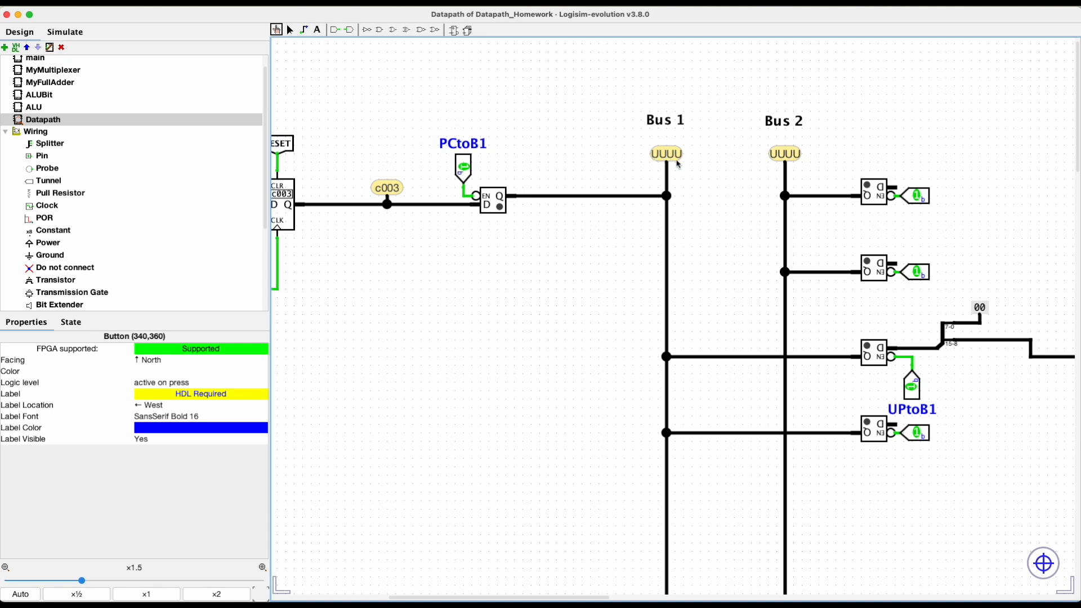
scroll(691, 186, "right", 6)
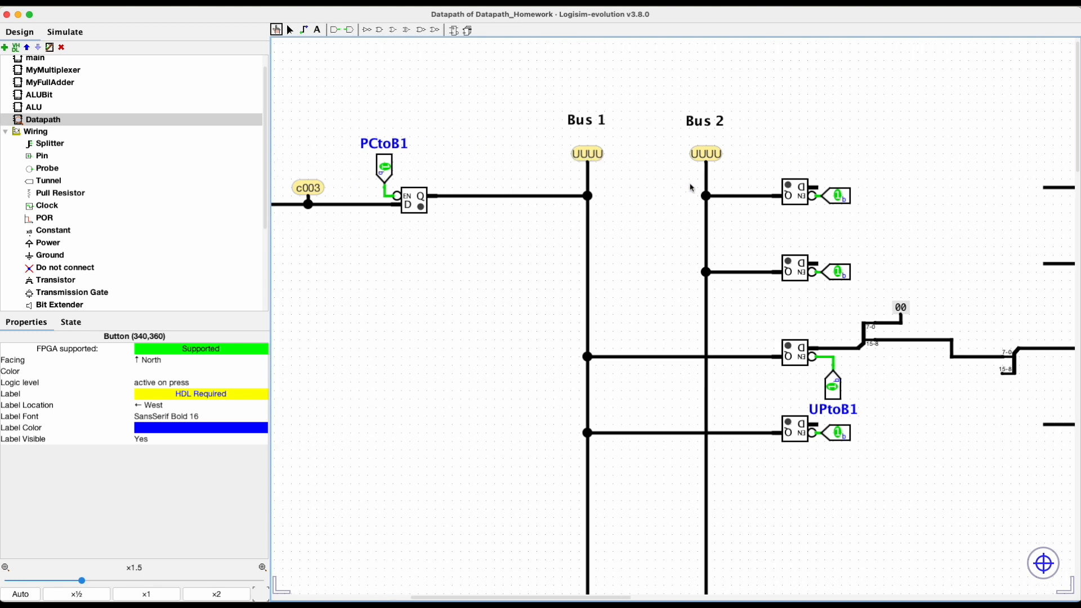
scroll(929, 312, "right", 5)
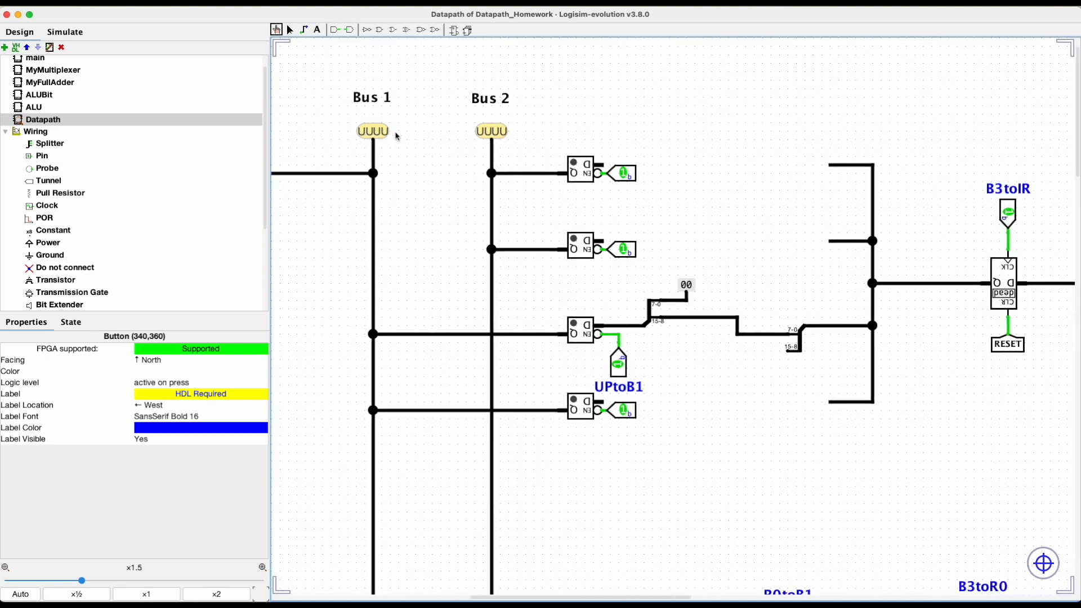
scroll(415, 206, "left", 20)
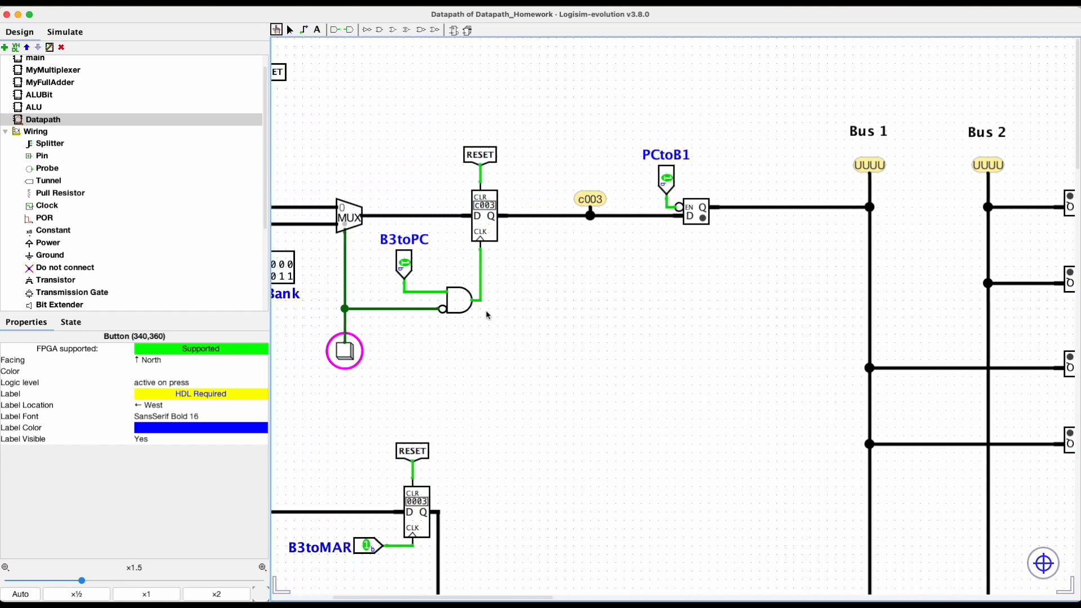
scroll(490, 312, "down", 10)
scroll(490, 312, "left", 3)
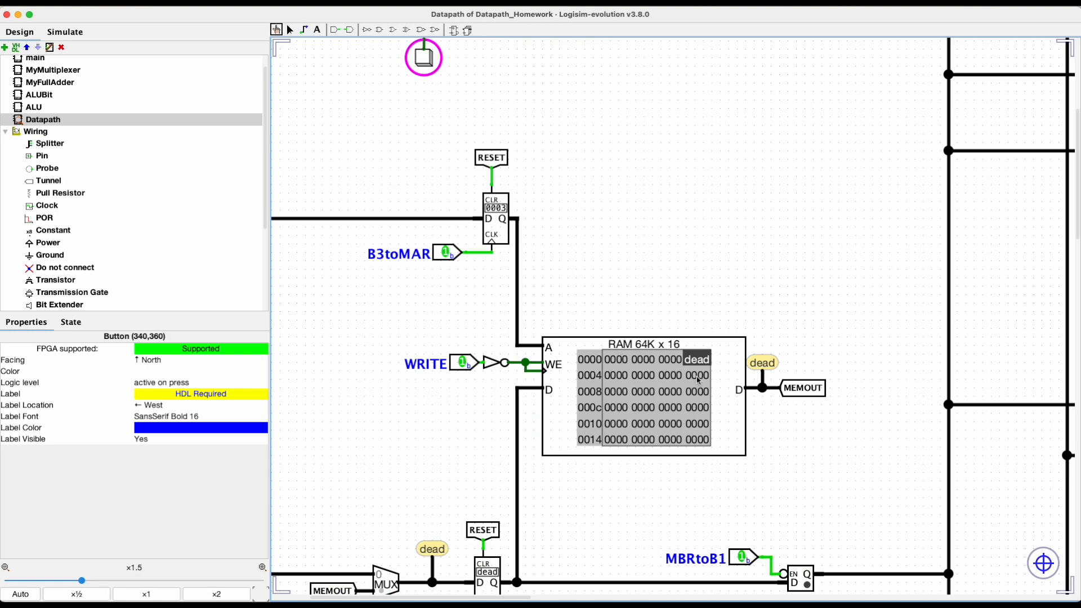
scroll(577, 245, "left", 5)
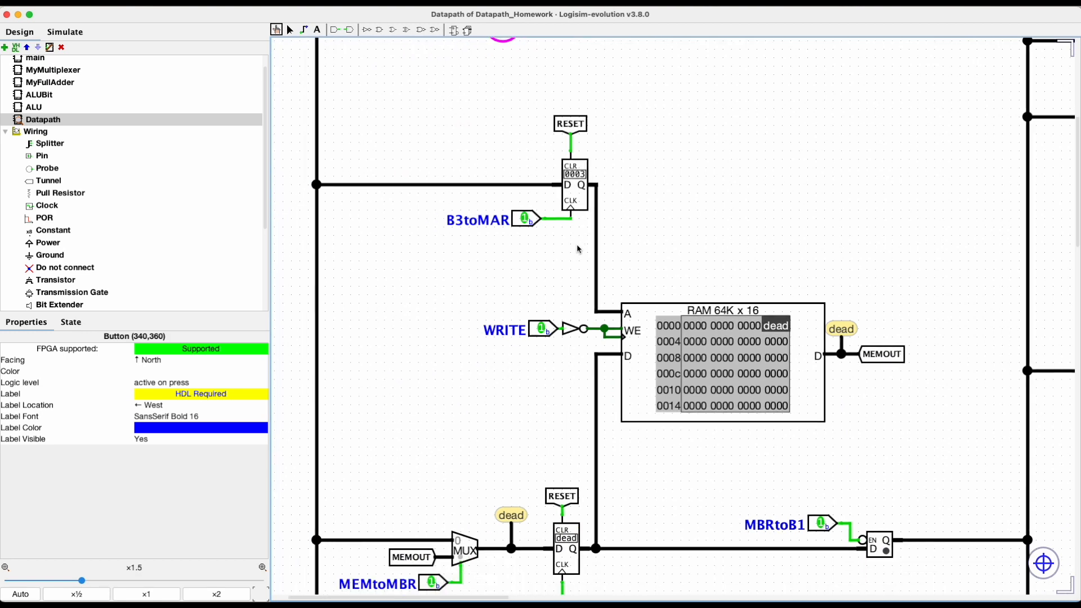
scroll(576, 245, "up", 7)
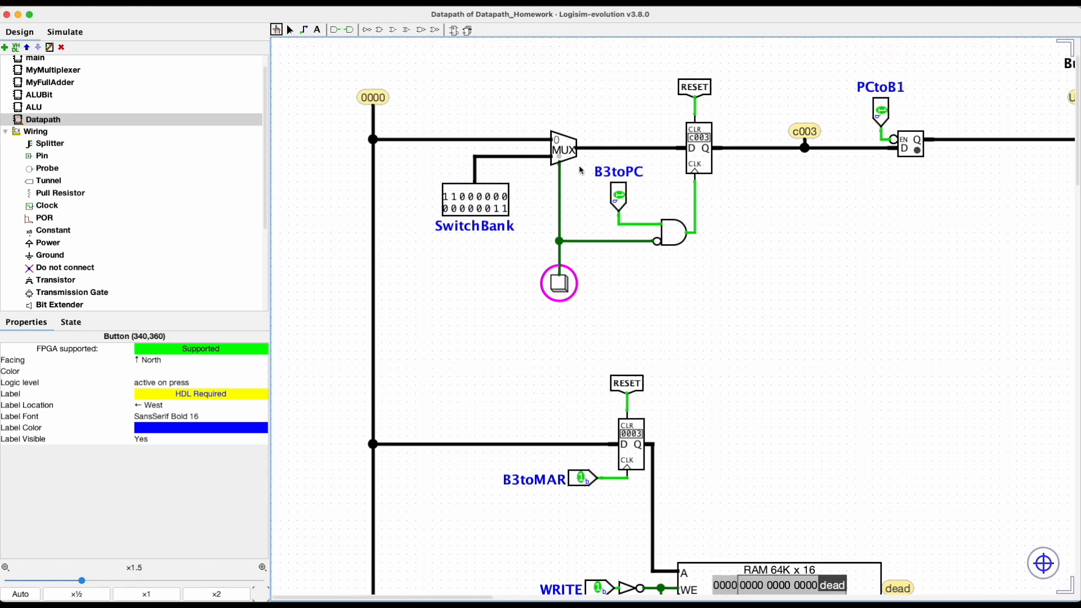
scroll(676, 279, "down", 6)
scroll(676, 279, "right", 10)
scroll(677, 279, "right", 10)
scroll(677, 279, "down", 3)
scroll(677, 278, "up", 4)
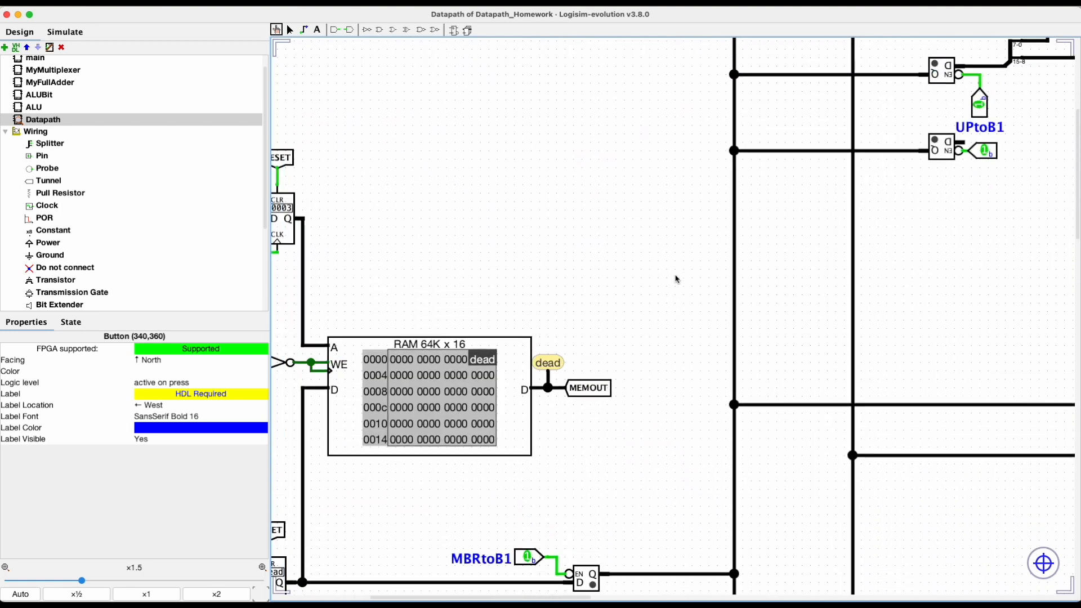
scroll(677, 278, "up", 5)
scroll(677, 279, "right", 3)
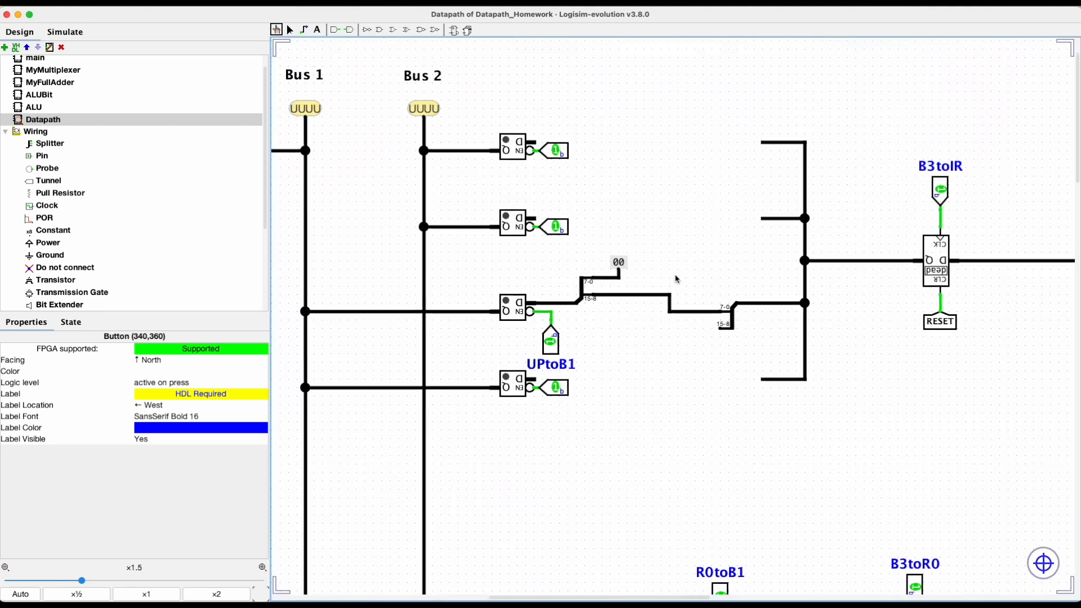